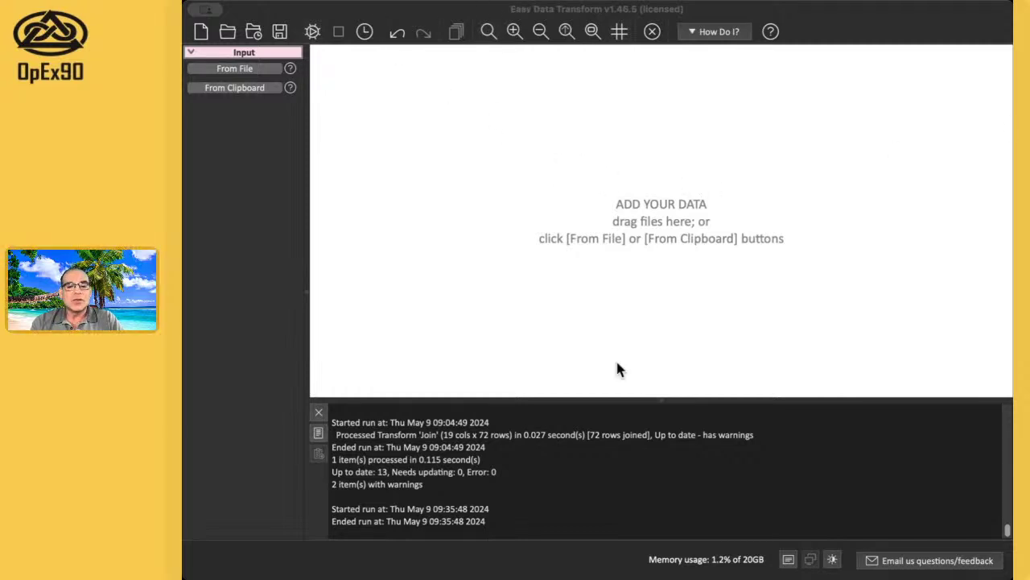
Step: Import the Senate CHITTENDEN-CENTRAL, CHITTENDEN-NORTH and CHITTENDEN-SOUTHEAST Excel files as three separate inputs on the canvas
{"action": "left_click", "coordinate": [418, 565]}
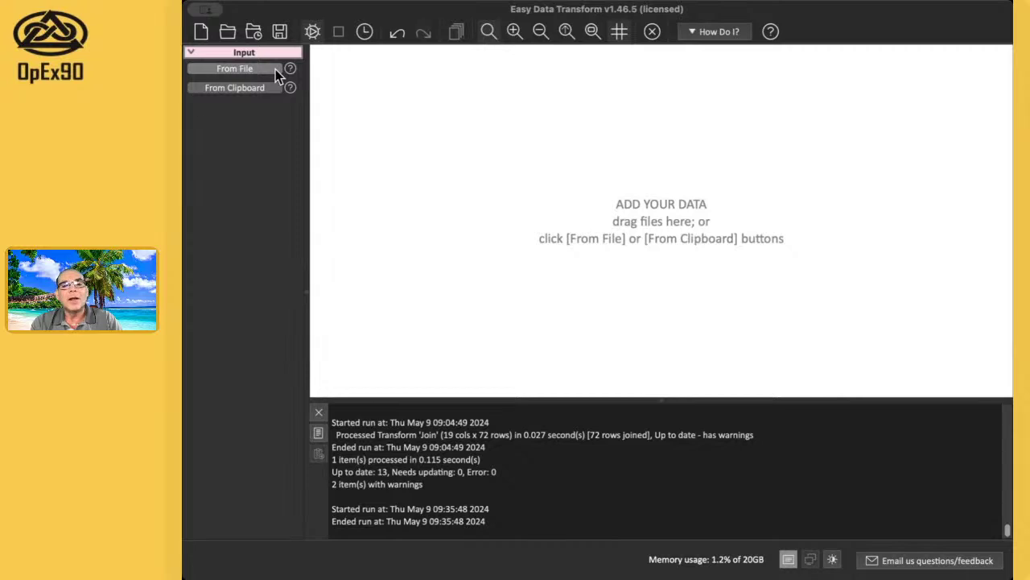
{"action": "left_click", "coordinate": [246, 67]}
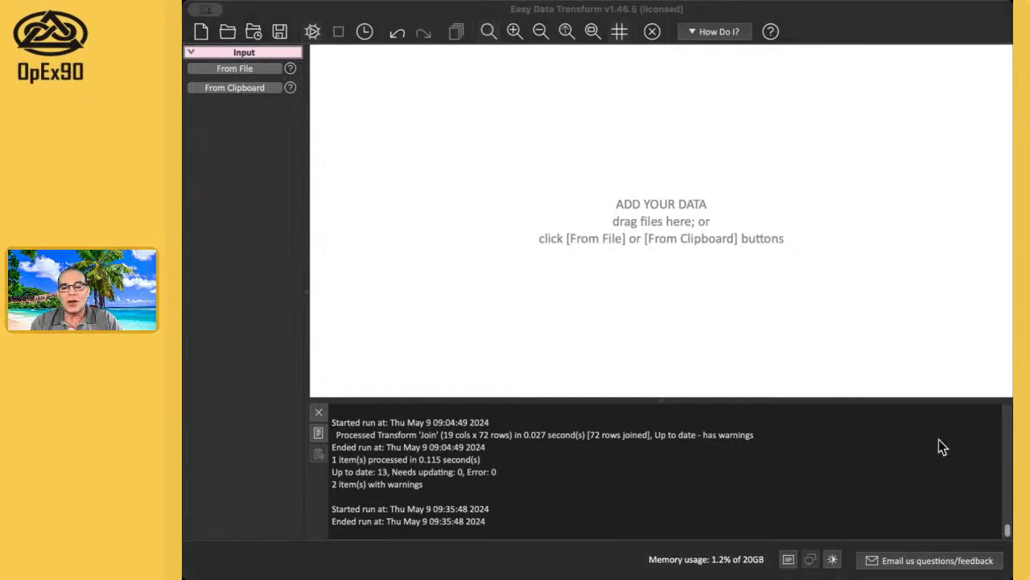
{"action": "left_click", "coordinate": [949, 562]}
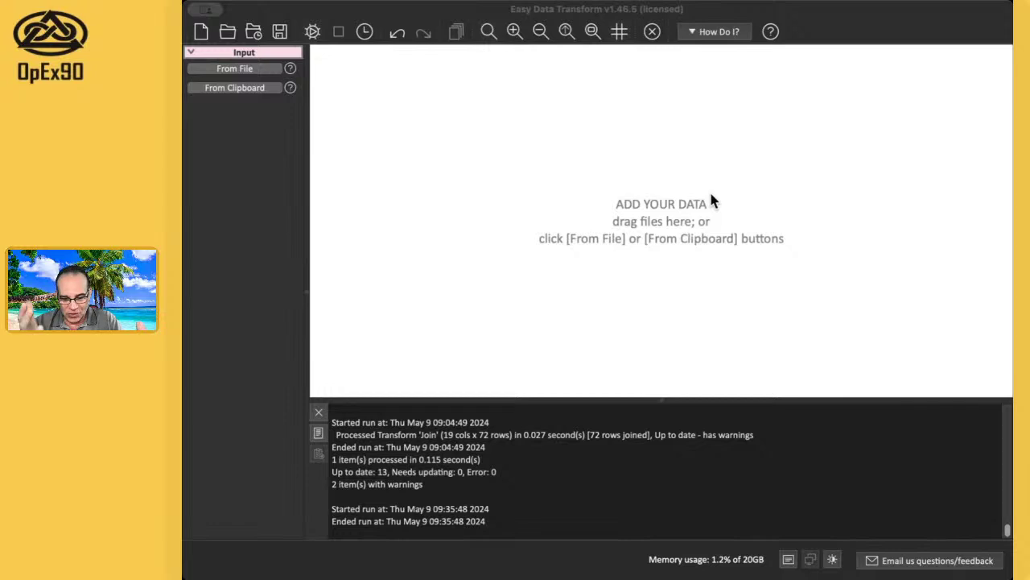
{"action": "left_click_drag", "start_coordinate": [714, 201], "coordinate": [386, 185]}
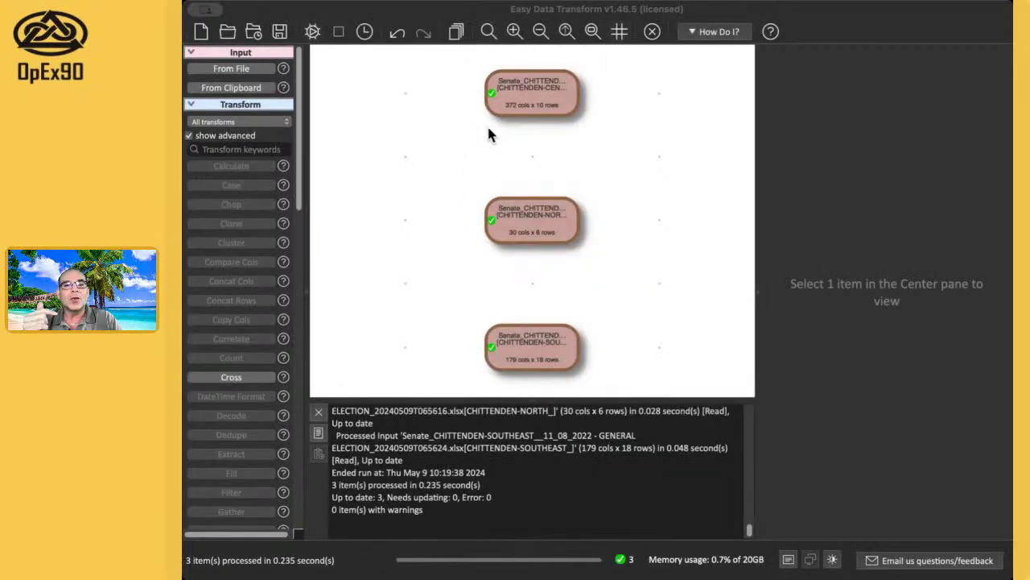
{"action": "left_click", "coordinate": [437, 138]}
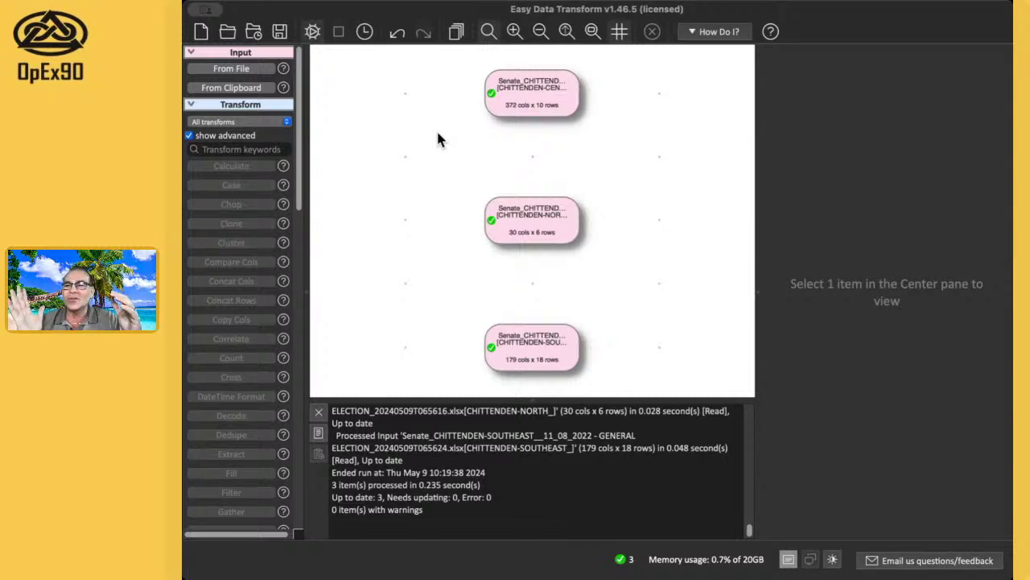
Step: Set the CHITTENDEN-CENTRAL input to ignore empty columns and inspect its data in an enlarged view
{"action": "left_click", "coordinate": [530, 111]}
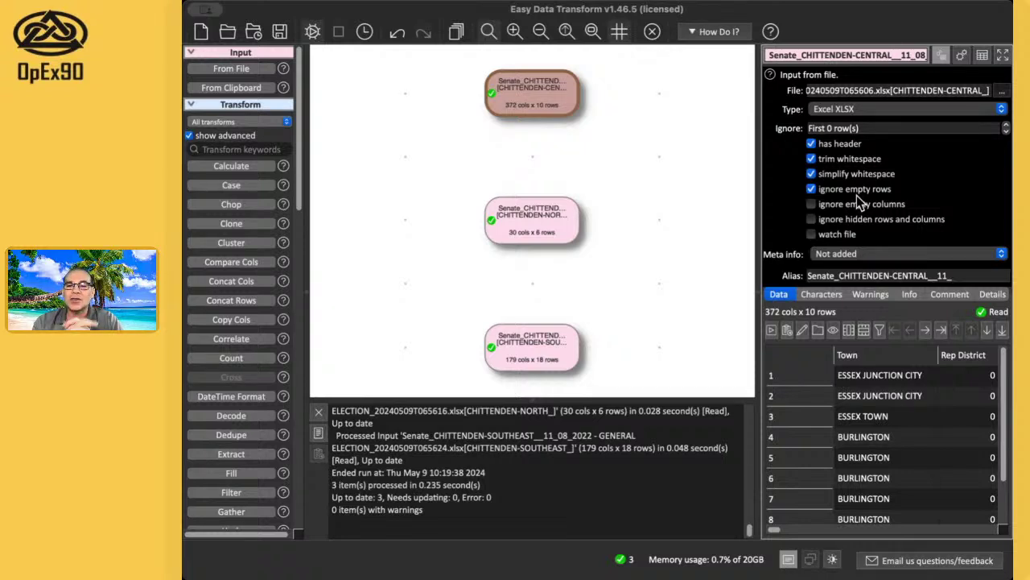
{"action": "left_click", "coordinate": [810, 205]}
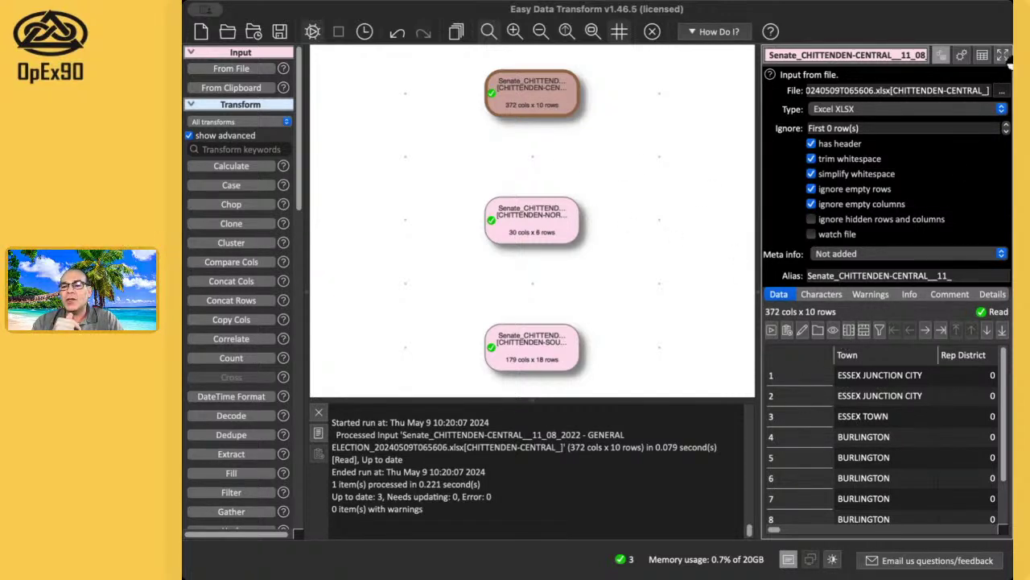
{"action": "left_click", "coordinate": [1002, 55]}
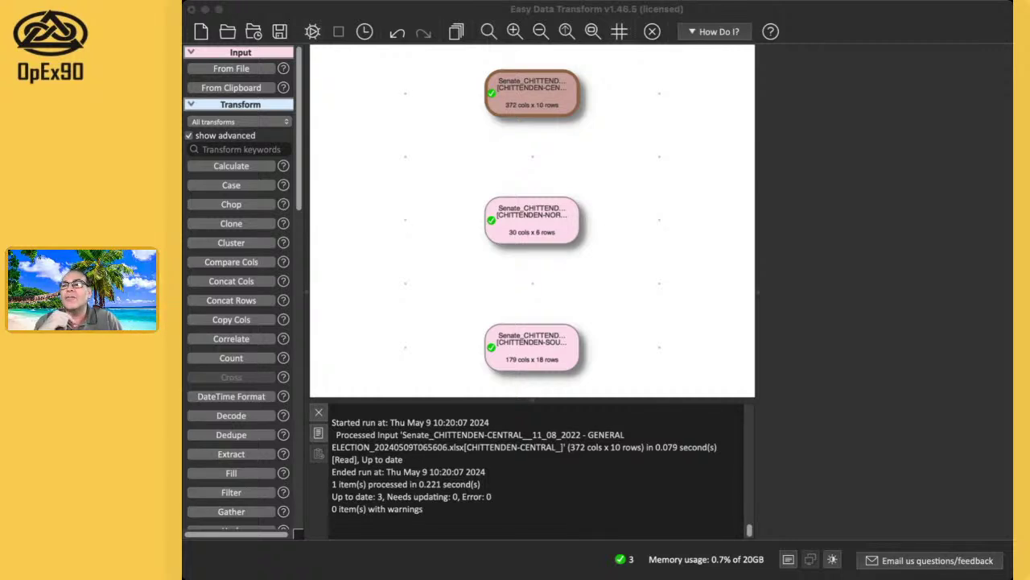
{"action": "left_click", "coordinate": [932, 59]}
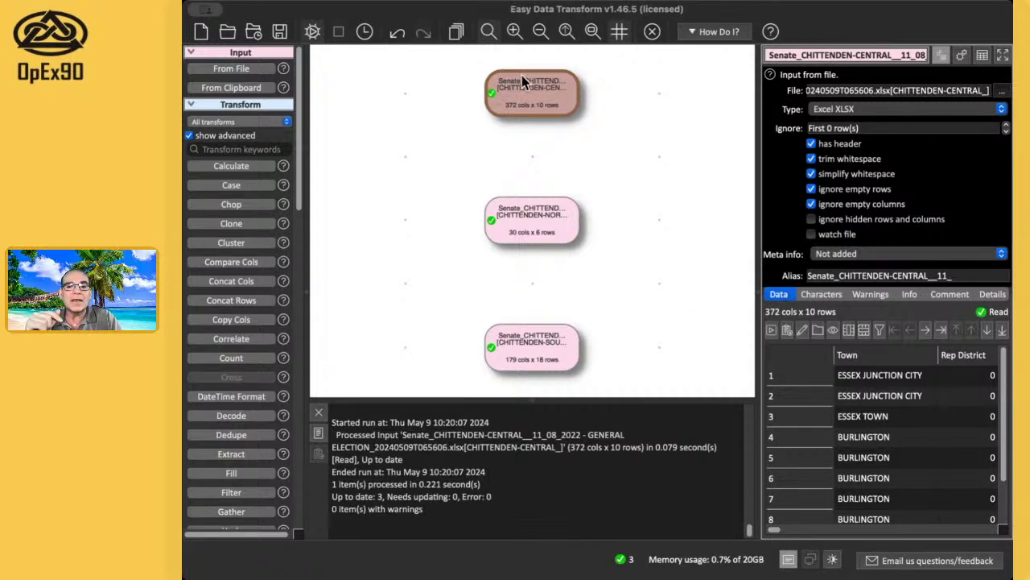
Step: Review the run log and the Central input's Town column, and compare the data of the North and Southeast inputs
{"action": "left_click_drag", "start_coordinate": [448, 523], "coordinate": [330, 422]}
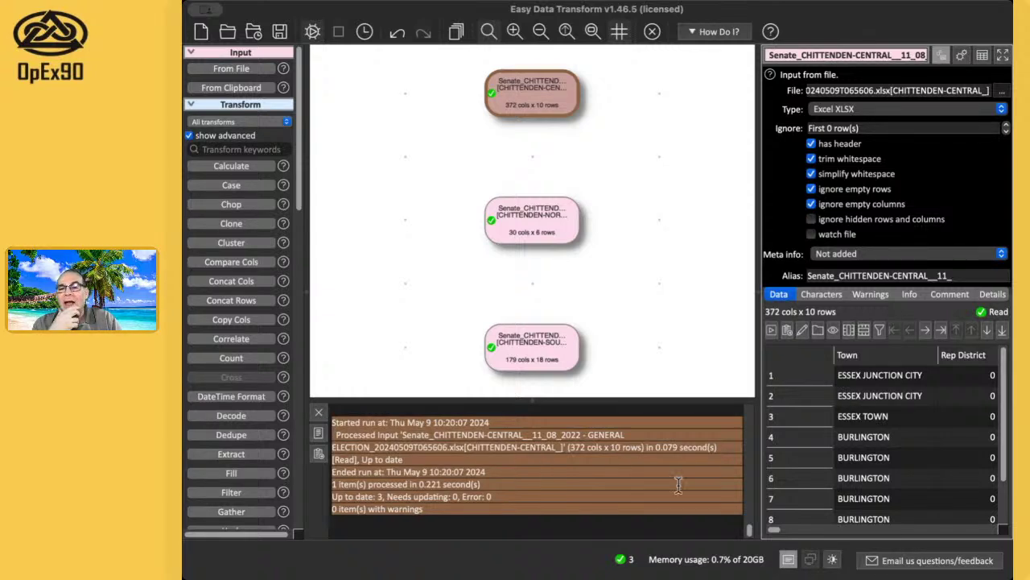
{"action": "left_click", "coordinate": [865, 355]}
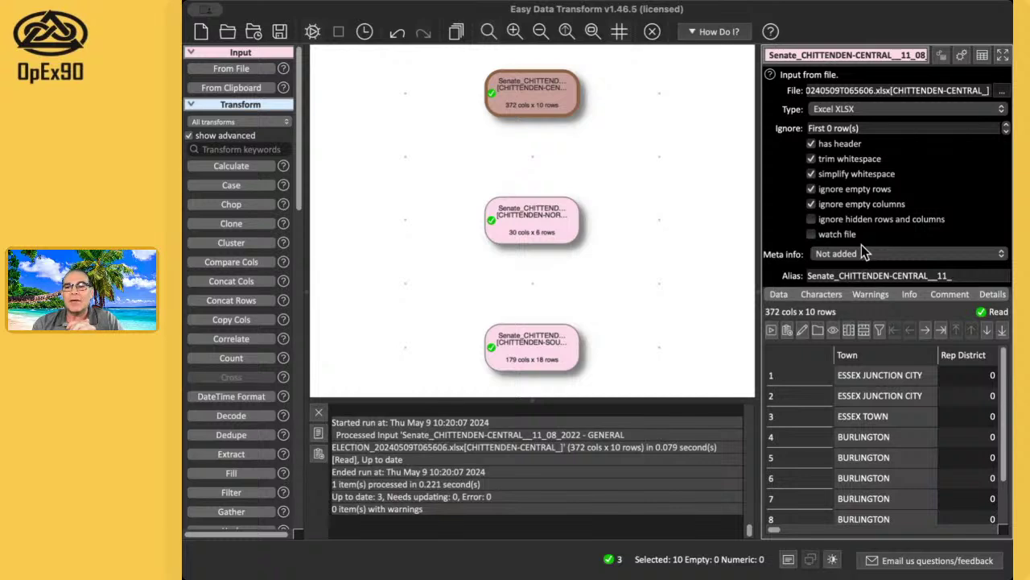
{"action": "left_click", "coordinate": [414, 64]}
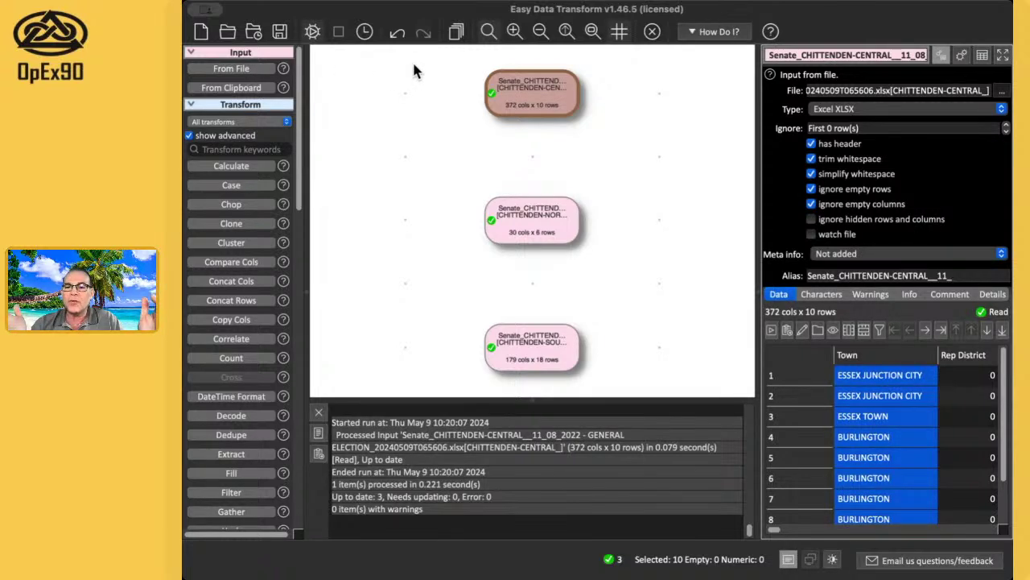
{"action": "left_click", "coordinate": [497, 89]}
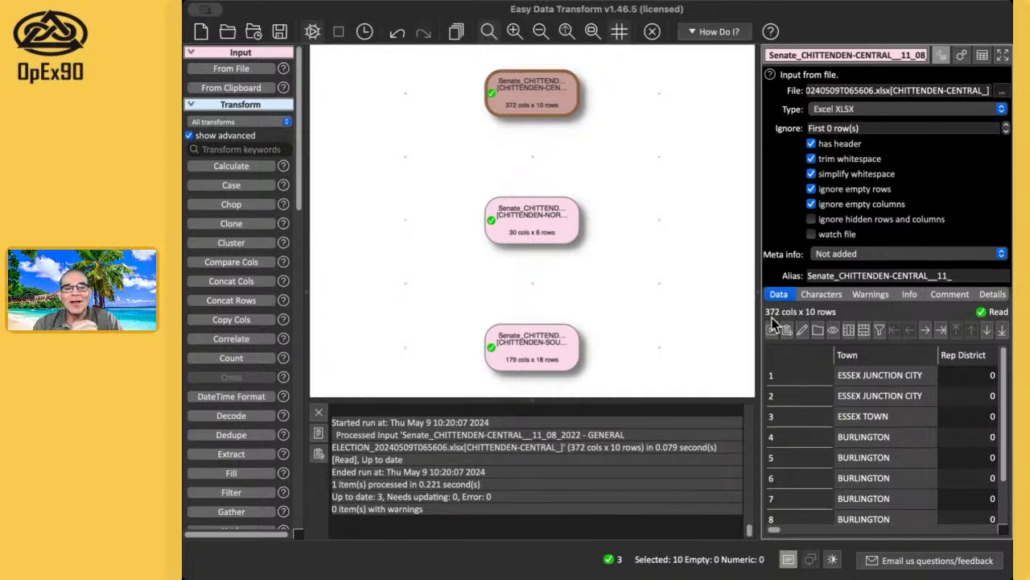
{"action": "left_click", "coordinate": [529, 221]}
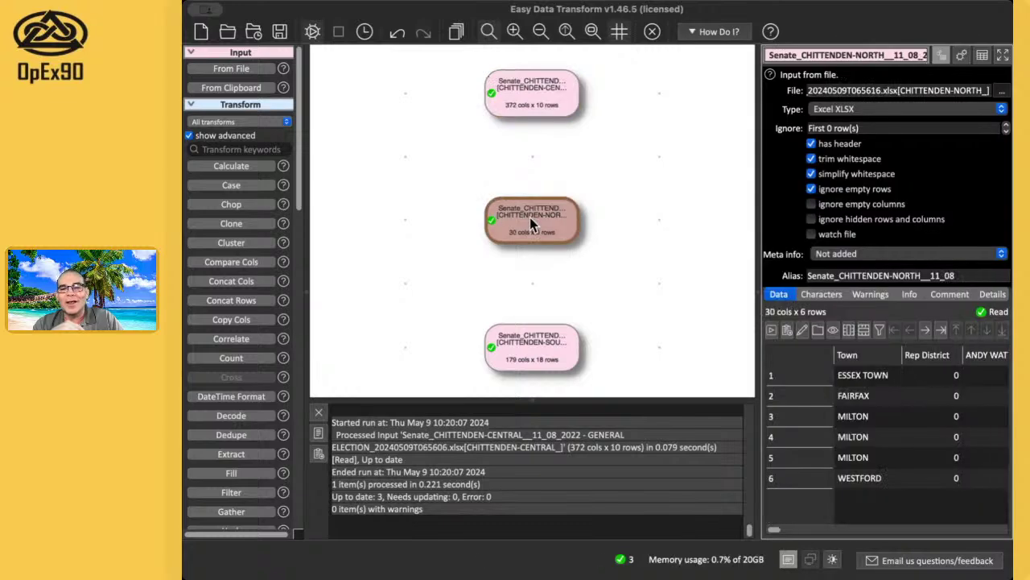
{"action": "left_click", "coordinate": [481, 87]}
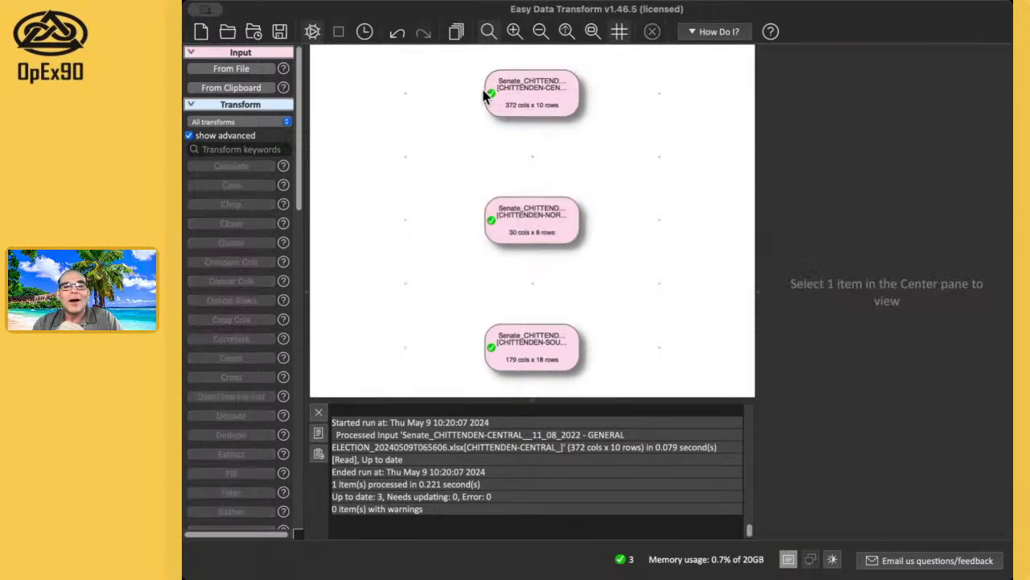
{"action": "left_click", "coordinate": [558, 233]}
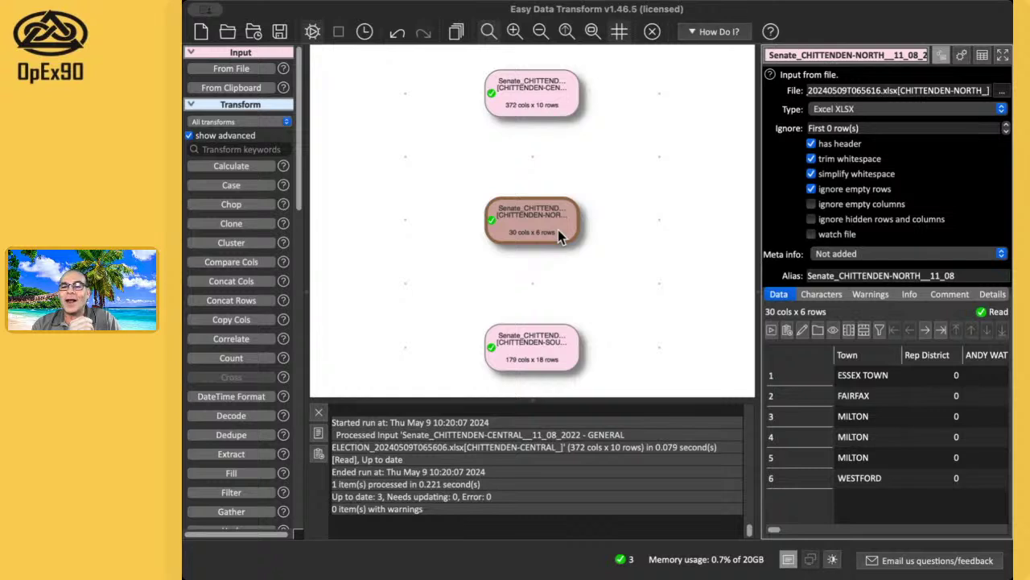
{"action": "left_click", "coordinate": [538, 355]}
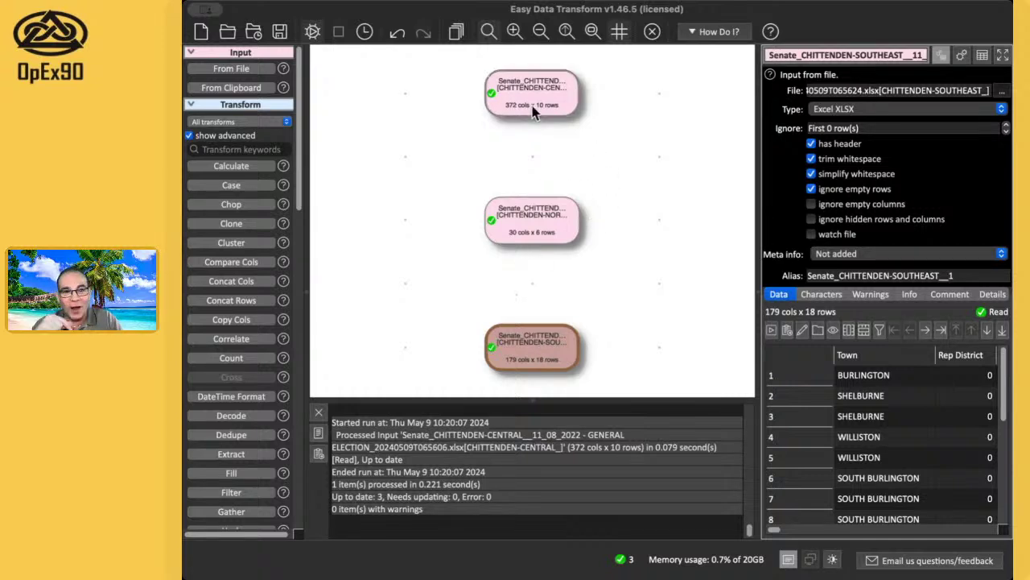
Step: Add a Gather transform to the CHITTENDEN-CENTRAL input with all columns selected except Town and Rep District
{"action": "left_click", "coordinate": [512, 91]}
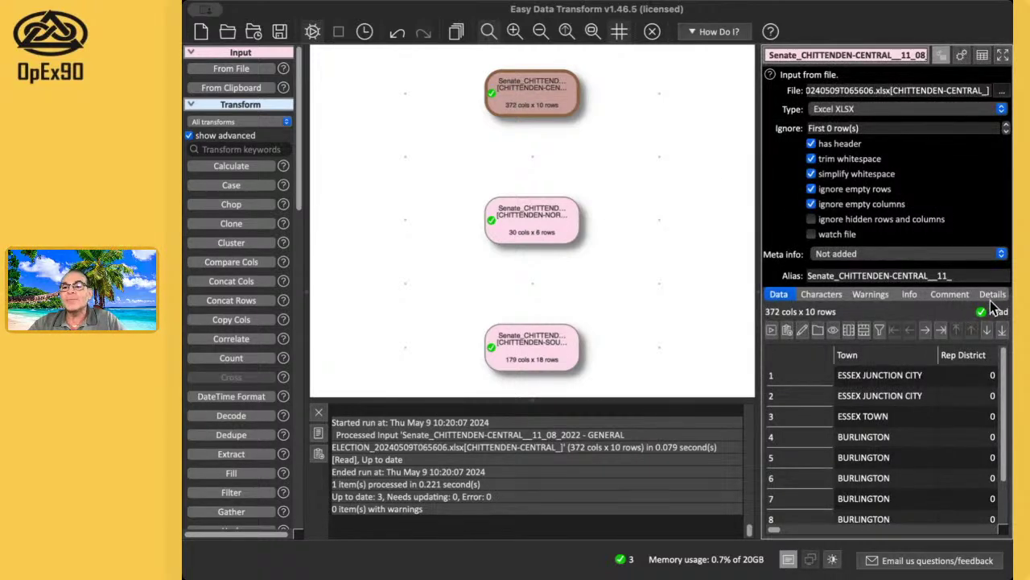
{"action": "left_click", "coordinate": [1004, 55]}
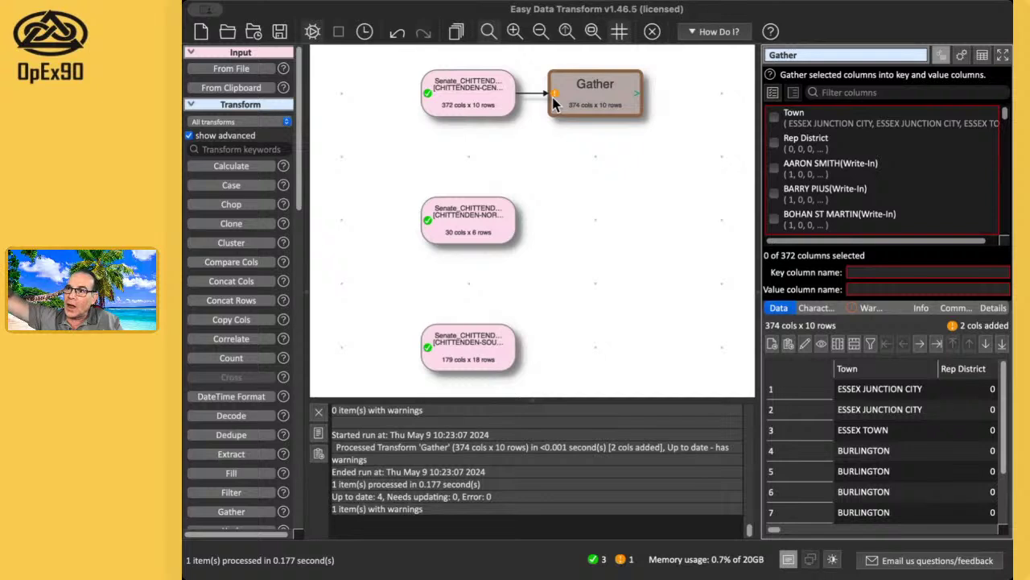
{"action": "left_click", "coordinate": [773, 92]}
{"action": "left_click", "coordinate": [775, 117]}
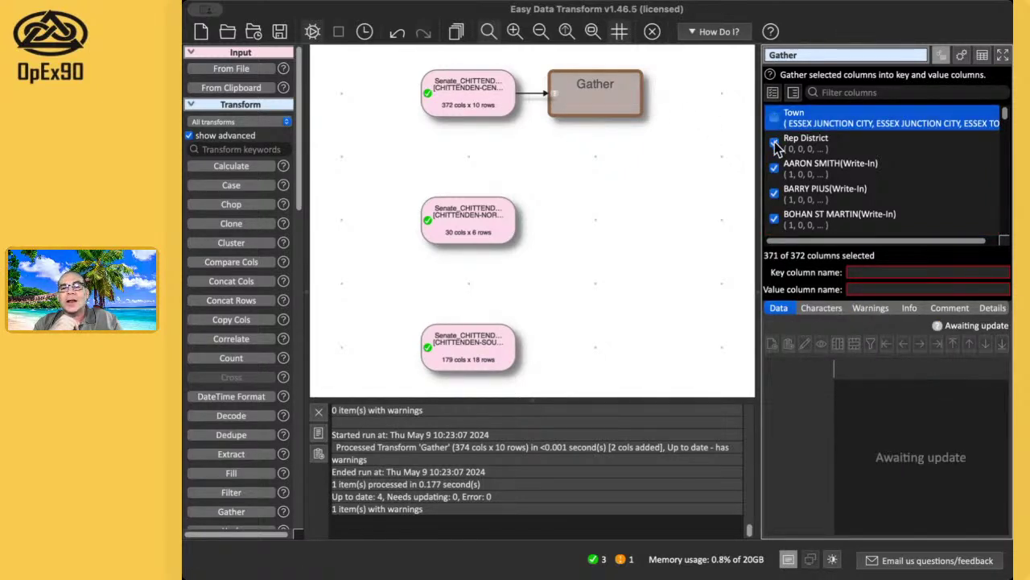
{"action": "left_click", "coordinate": [776, 145]}
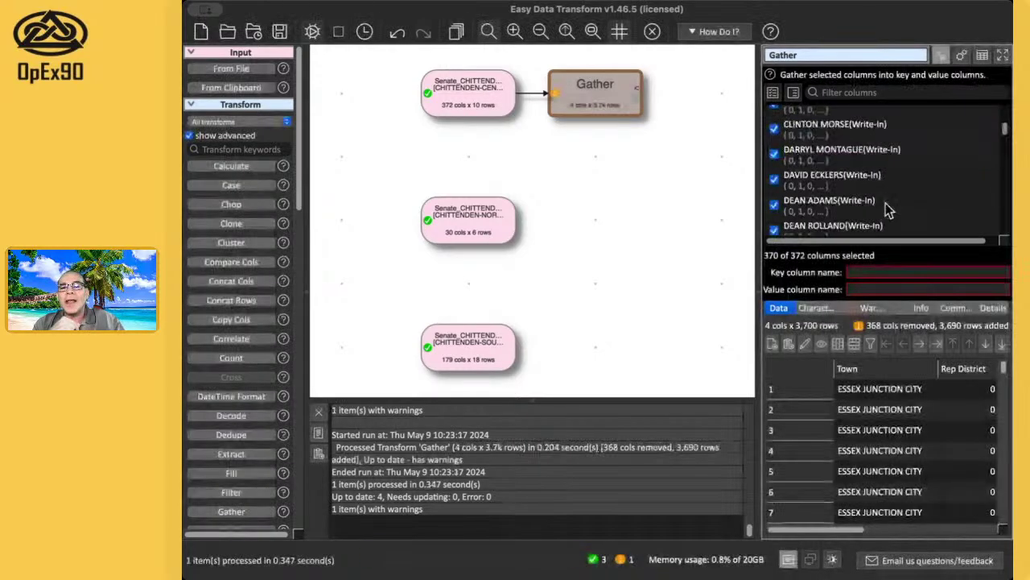
{"action": "scroll", "coordinate": [886, 207], "scroll_direction": "up", "scroll_amount": 5}
{"action": "scroll", "coordinate": [885, 210], "scroll_direction": "up", "scroll_amount": 3}
Step: Name the Gather transform's key column Candidate and its value column Votes
{"action": "left_click", "coordinate": [878, 273]}
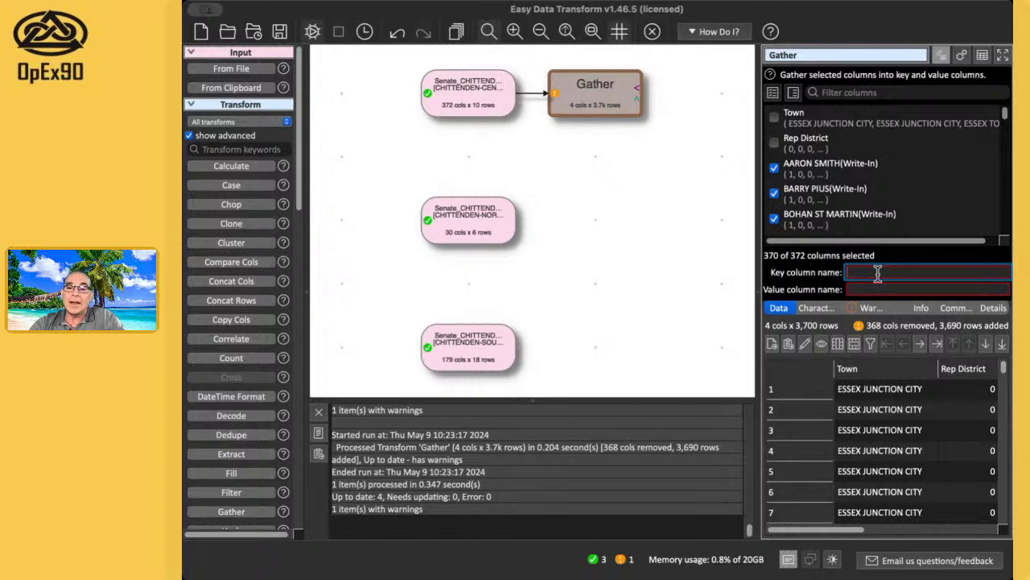
{"action": "type", "text": "C"}
{"action": "key", "text": "BackSpace"}
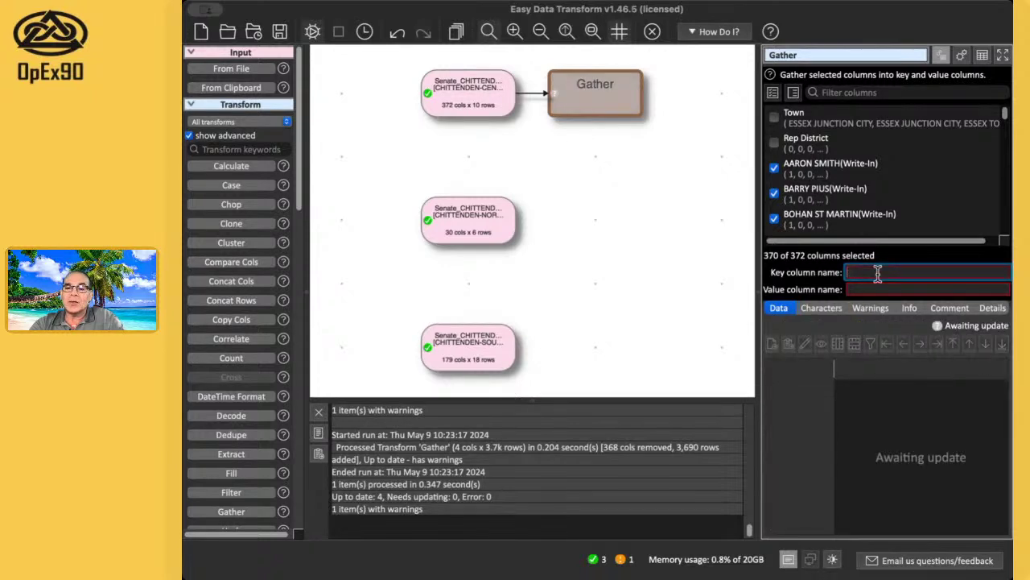
{"action": "type", "text": "Ca"}
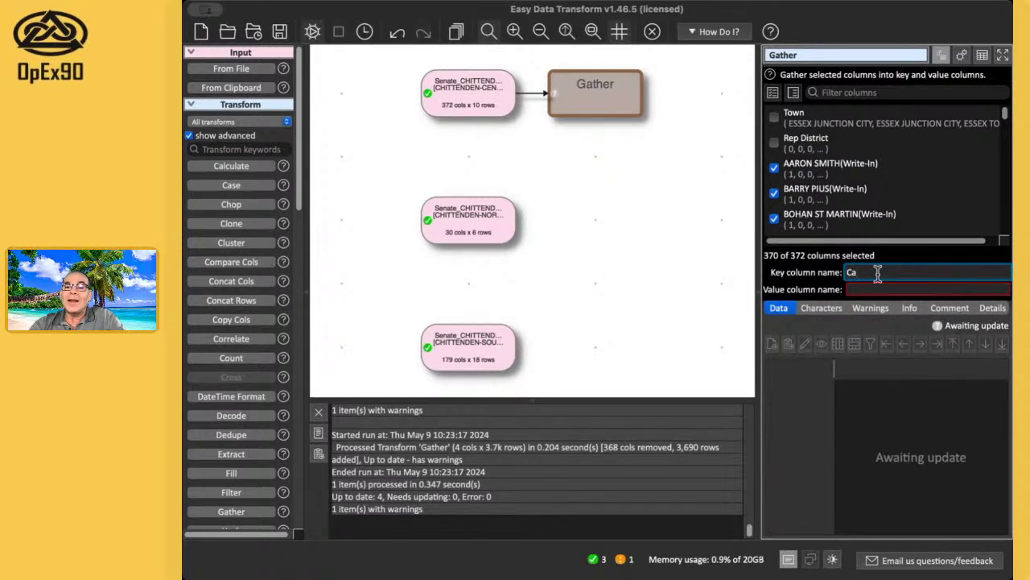
{"action": "type", "text": "ndidat"}
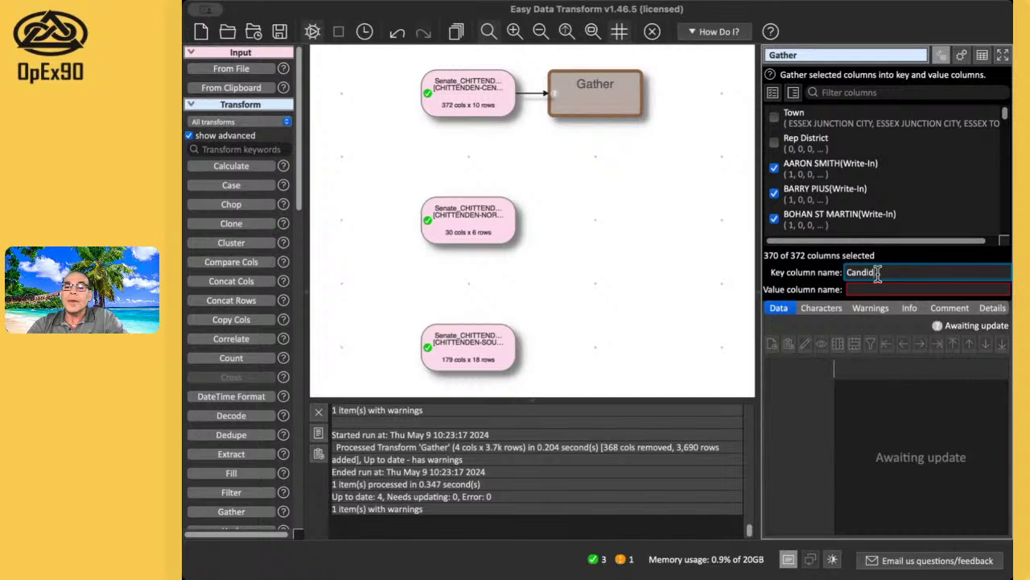
{"action": "type", "text": "e"}
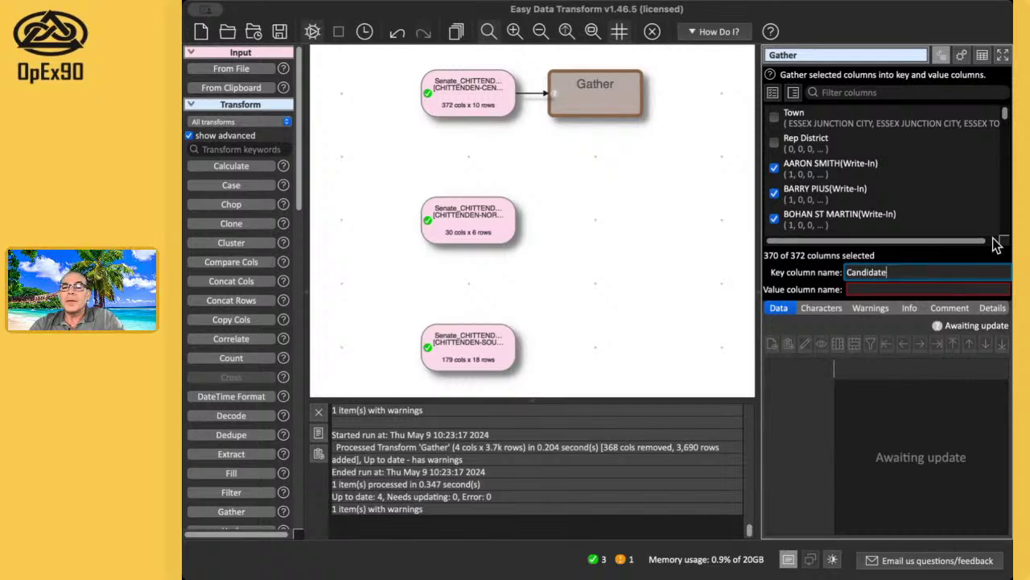
{"action": "key", "text": "Tab"}
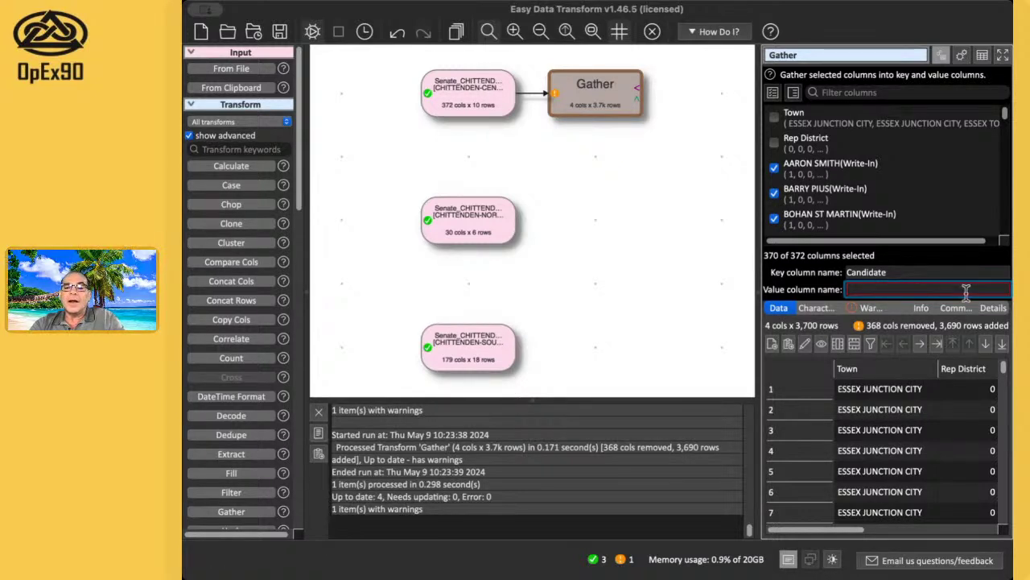
{"action": "type", "text": "V"}
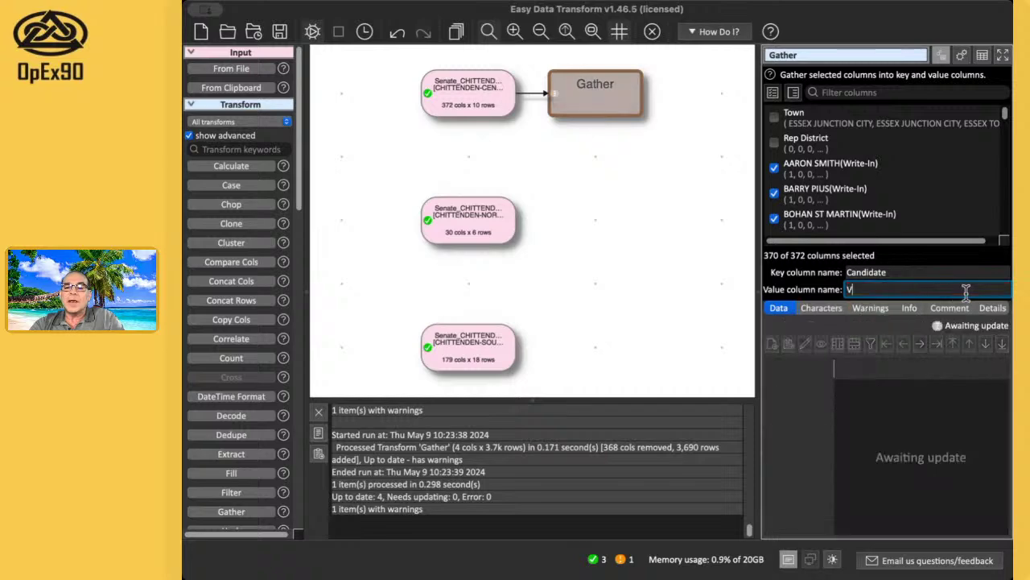
{"action": "type", "text": "otes"}
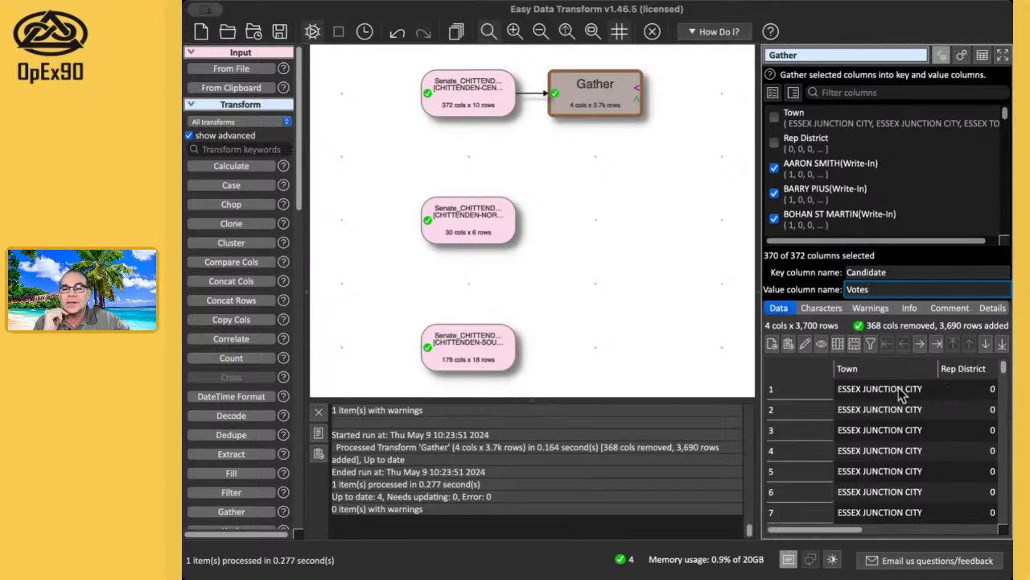
Step: Examine the Town, Rep District, Candidate and Votes columns in the gathered data
{"action": "scroll", "coordinate": [905, 393], "scroll_direction": "right", "scroll_amount": 1}
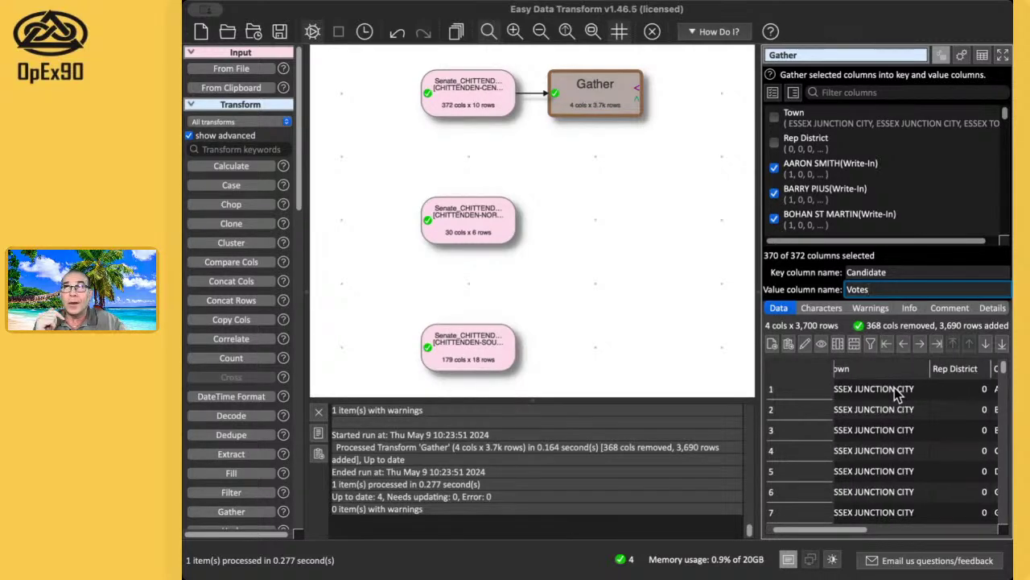
{"action": "scroll", "coordinate": [898, 395], "scroll_direction": "right", "scroll_amount": 6}
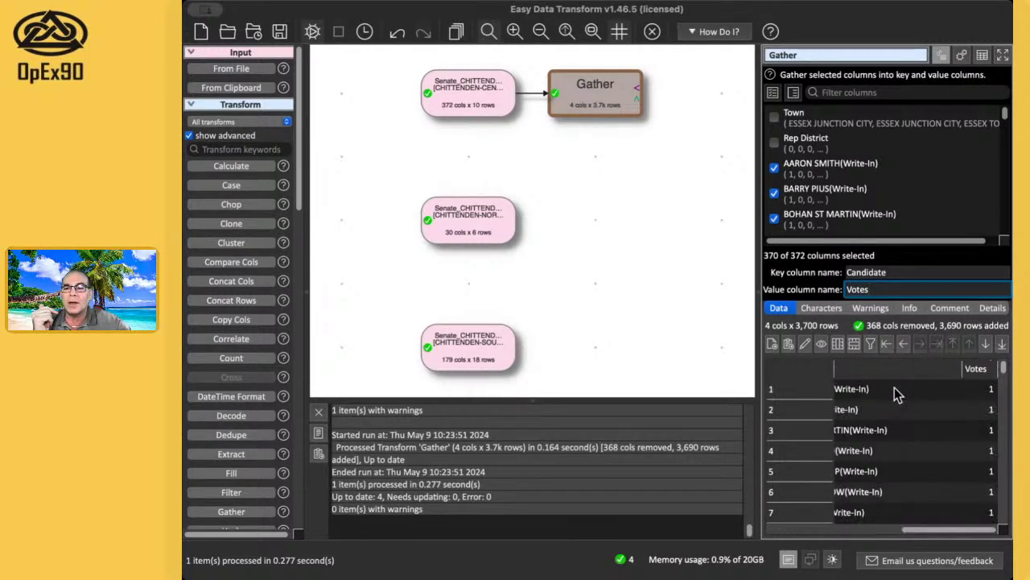
{"action": "scroll", "coordinate": [924, 394], "scroll_direction": "left", "scroll_amount": 3}
{"action": "scroll", "coordinate": [926, 393], "scroll_direction": "right", "scroll_amount": 2}
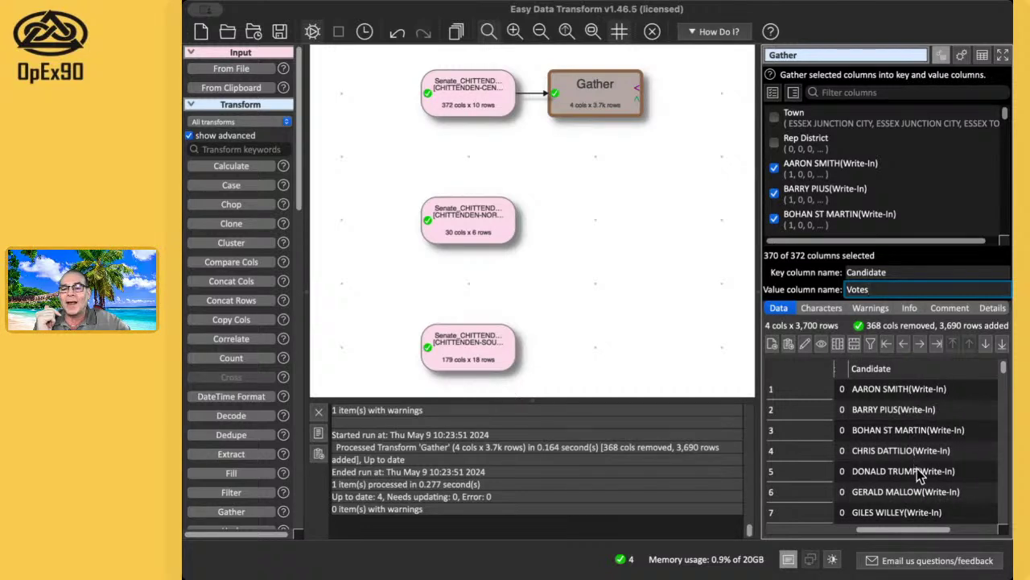
{"action": "scroll", "coordinate": [920, 477], "scroll_direction": "left", "scroll_amount": 4}
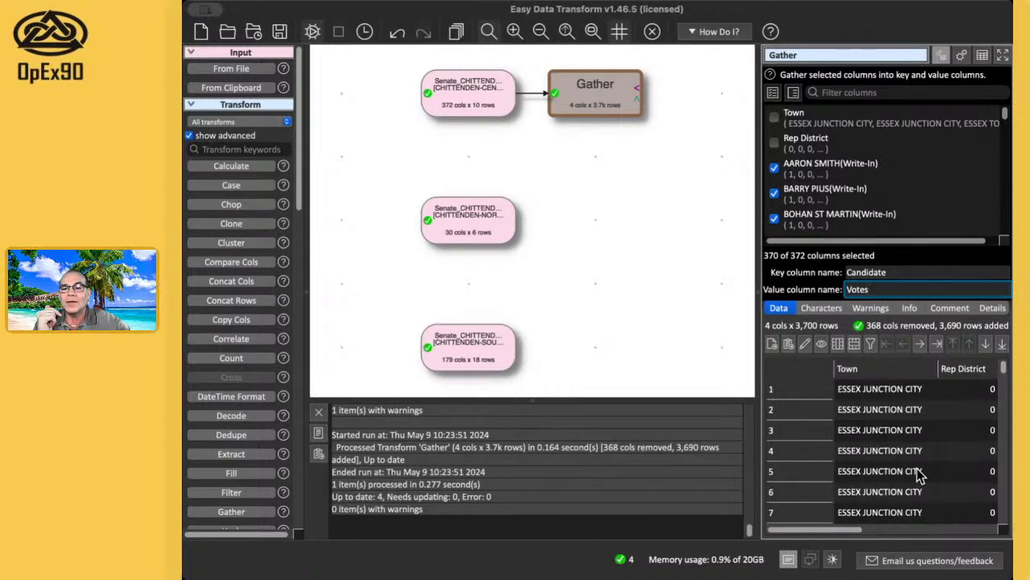
{"action": "scroll", "coordinate": [920, 476], "scroll_direction": "right", "scroll_amount": 4}
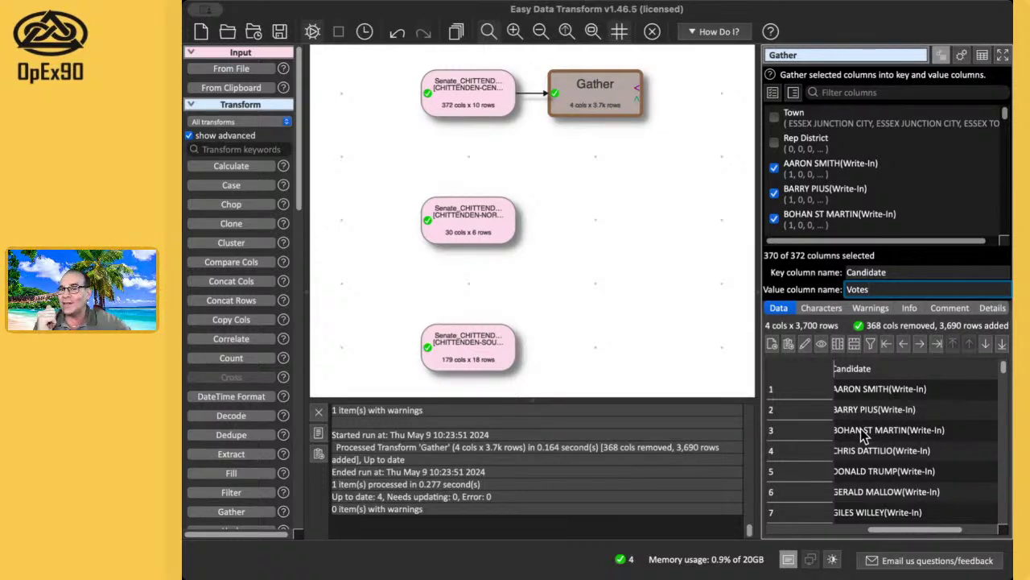
{"action": "scroll", "coordinate": [863, 434], "scroll_direction": "right", "scroll_amount": 2}
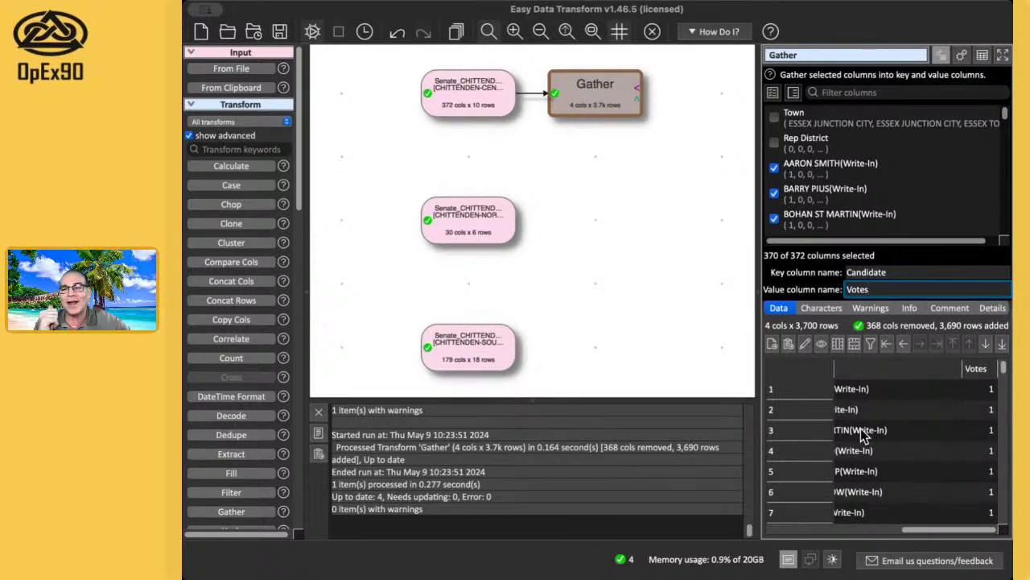
Step: Add a Gather transform to the CHITTENDEN-NORTH input with all columns selected except Town and Rep District
{"action": "left_click", "coordinate": [475, 225]}
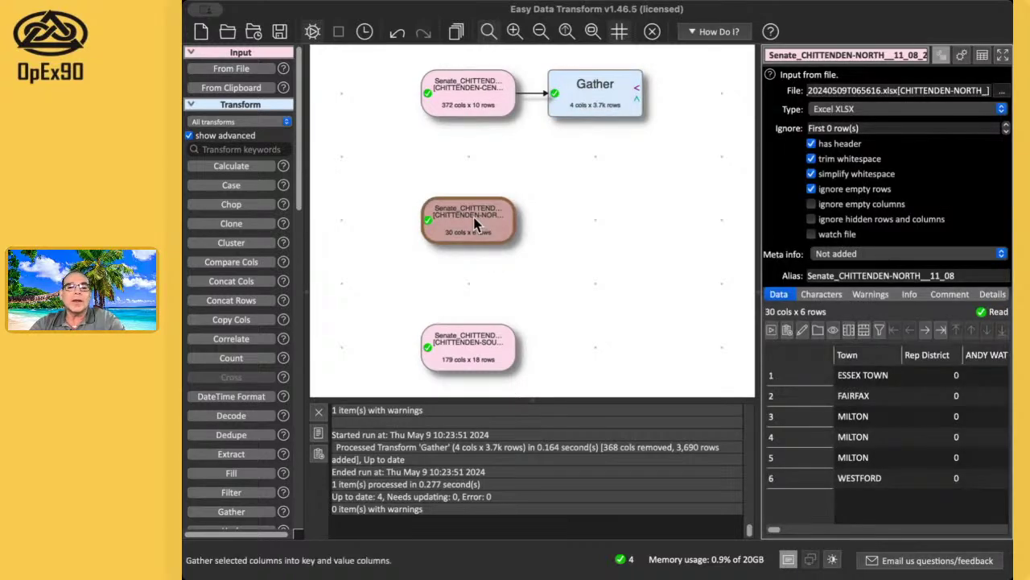
{"action": "left_click", "coordinate": [491, 227]}
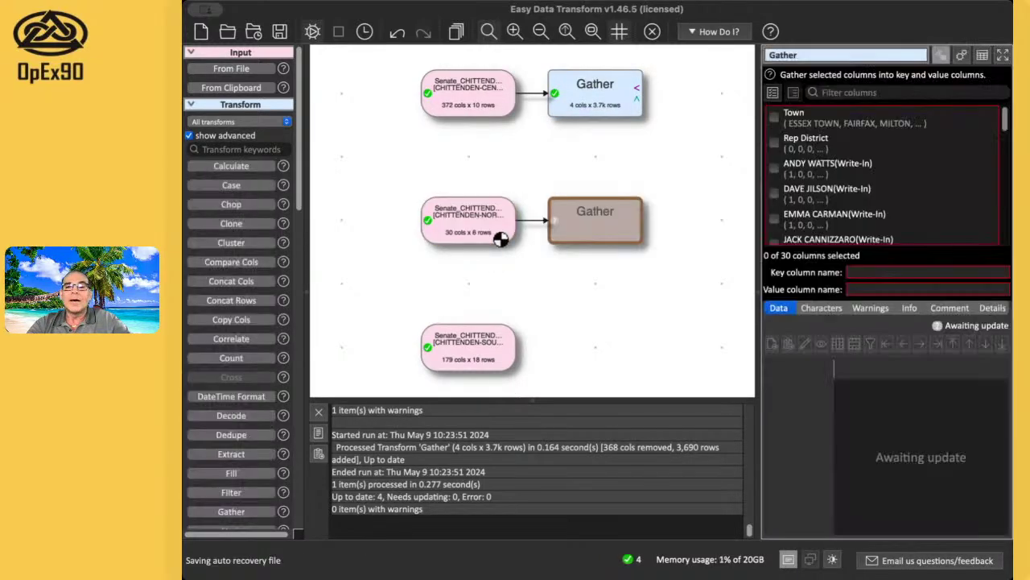
{"action": "left_click", "coordinate": [773, 92]}
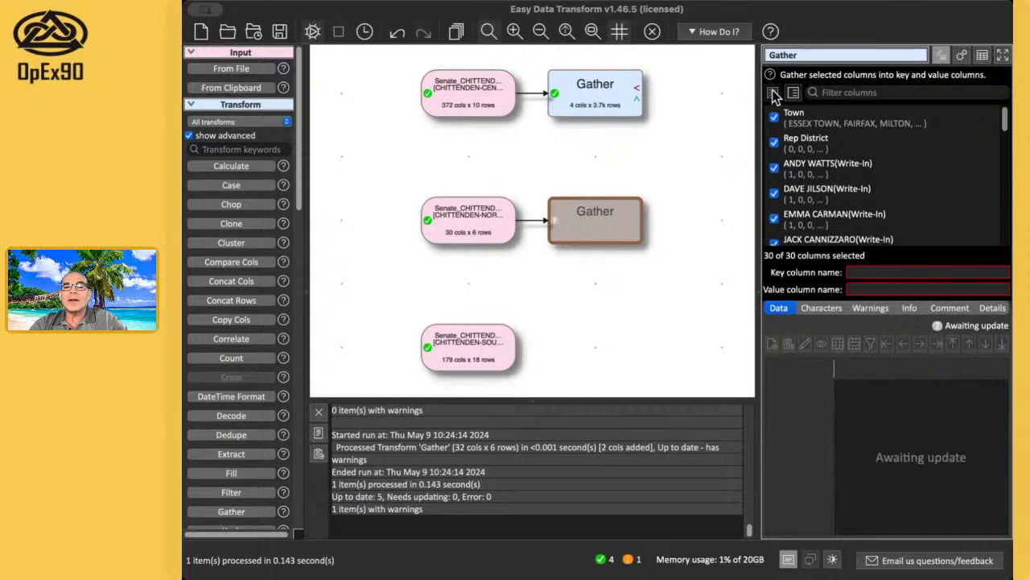
{"action": "left_click", "coordinate": [775, 118]}
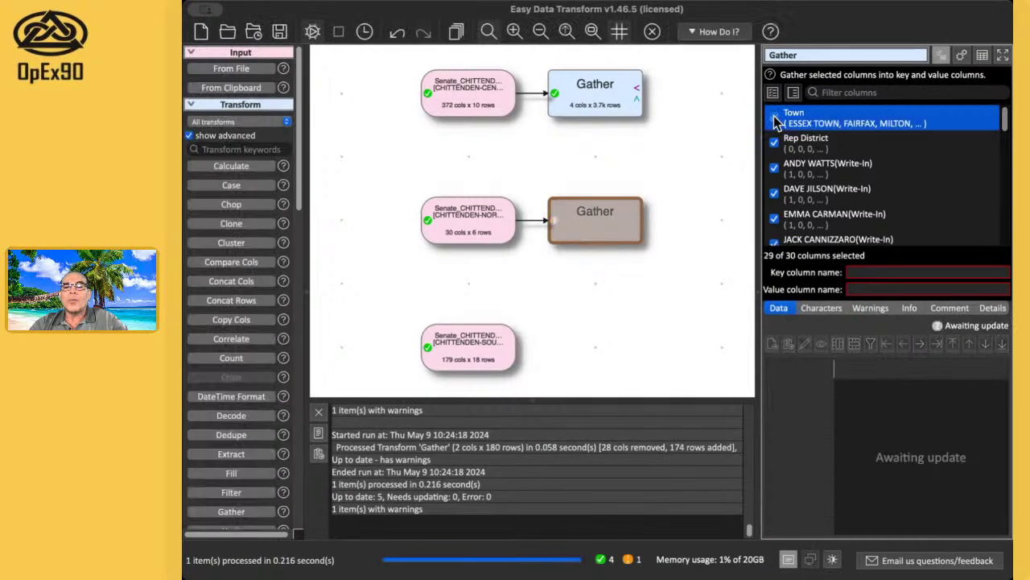
{"action": "left_click", "coordinate": [775, 143]}
Step: Name the North Gather transform's key column Candidate and its value column Votes
{"action": "left_click", "coordinate": [863, 274]}
{"action": "type", "text": "Can"}
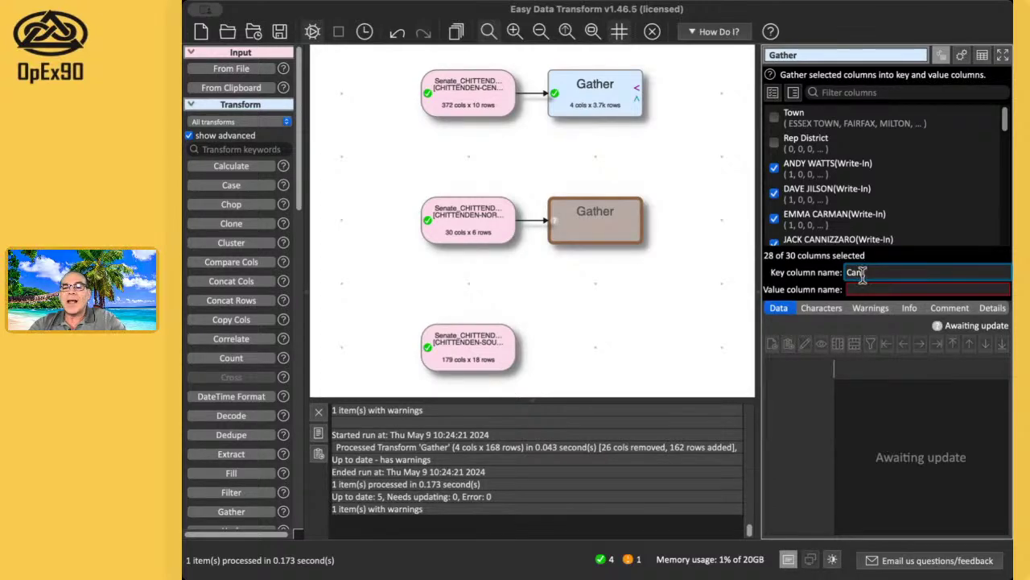
{"action": "type", "text": "did"}
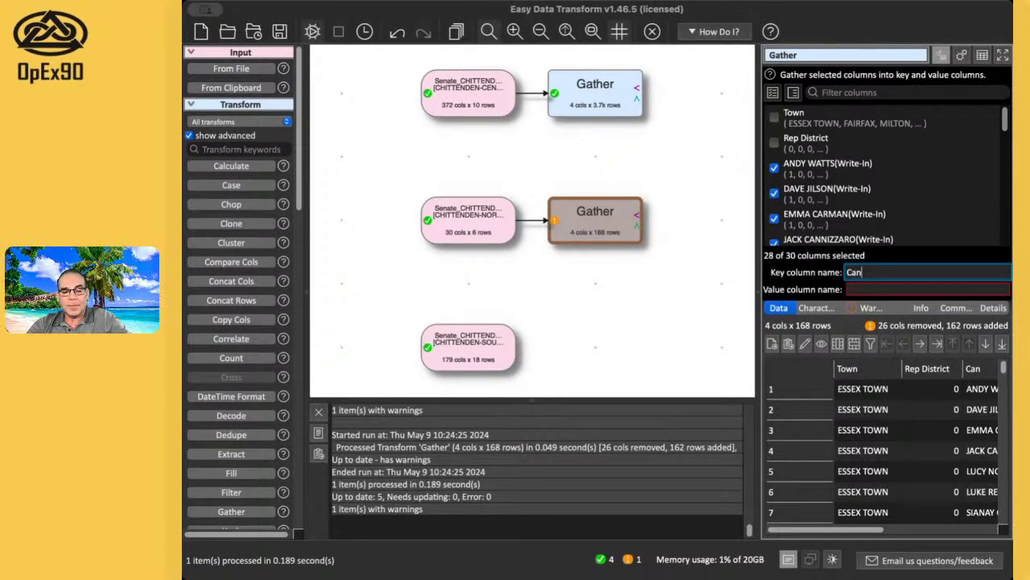
{"action": "type", "text": "ate"}
{"action": "key", "text": "Tab"}
{"action": "type", "text": "Votes"}
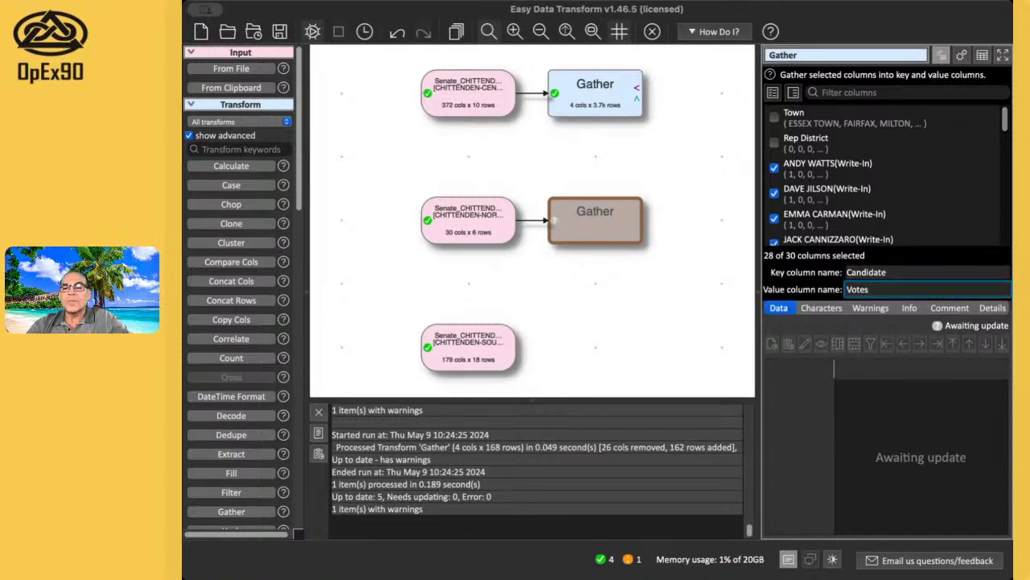
{"action": "key", "text": "Return"}
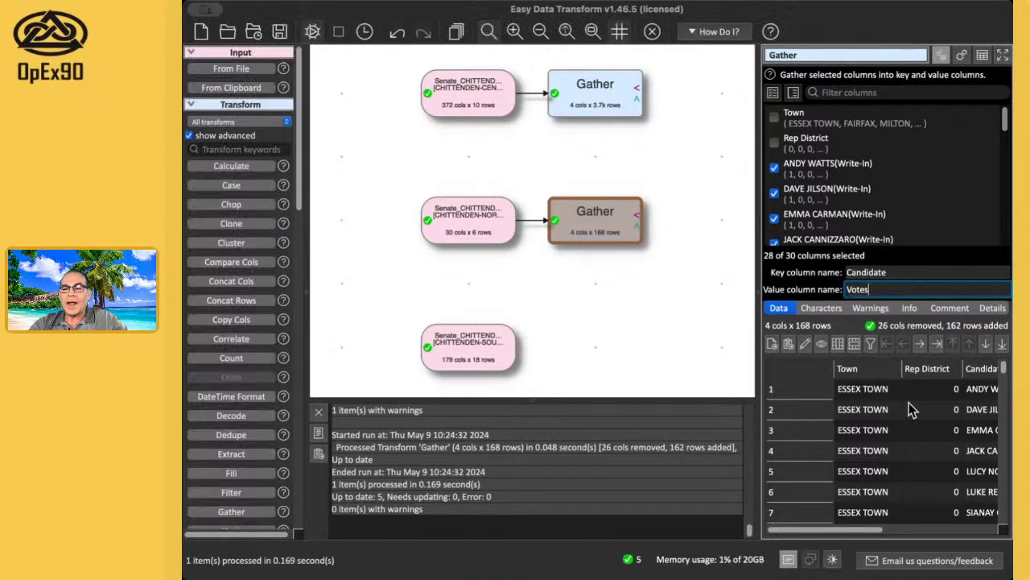
Step: Review the gathered North data across all its columns, along with the run log and the transform's warnings
{"action": "scroll", "coordinate": [918, 388], "scroll_direction": "right", "scroll_amount": 5}
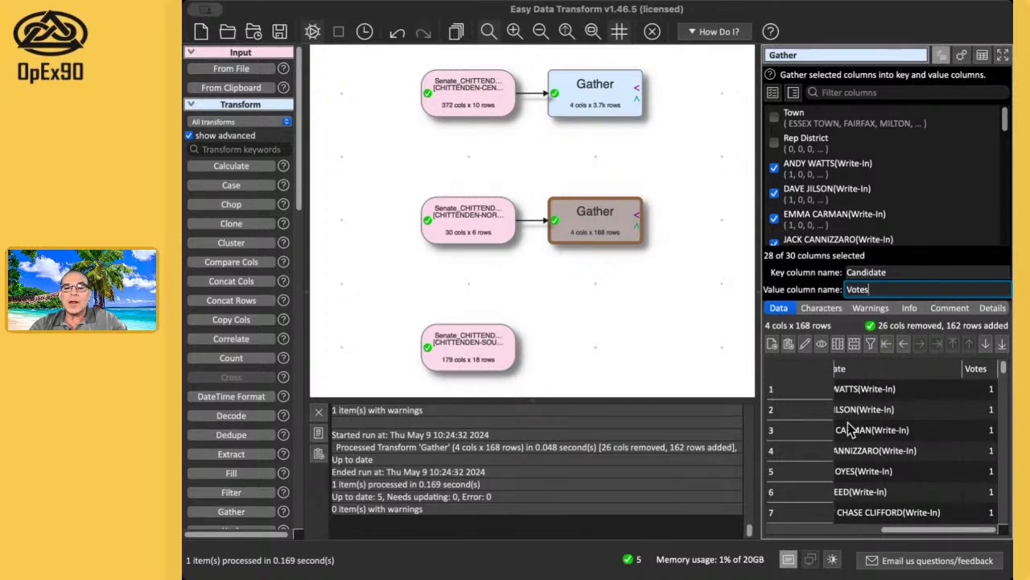
{"action": "scroll", "coordinate": [879, 430], "scroll_direction": "left", "scroll_amount": 5}
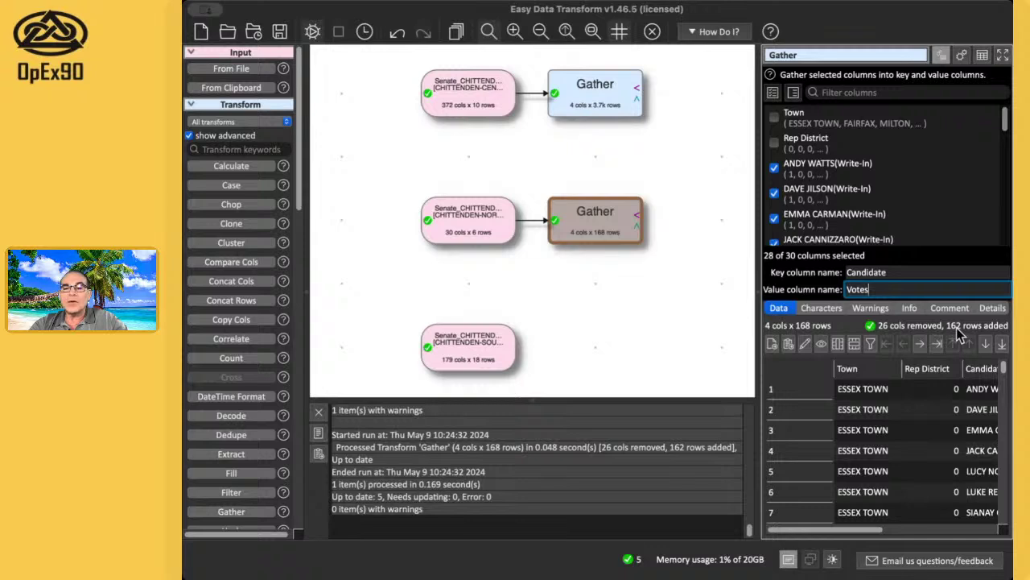
{"action": "left_click", "coordinate": [519, 500]}
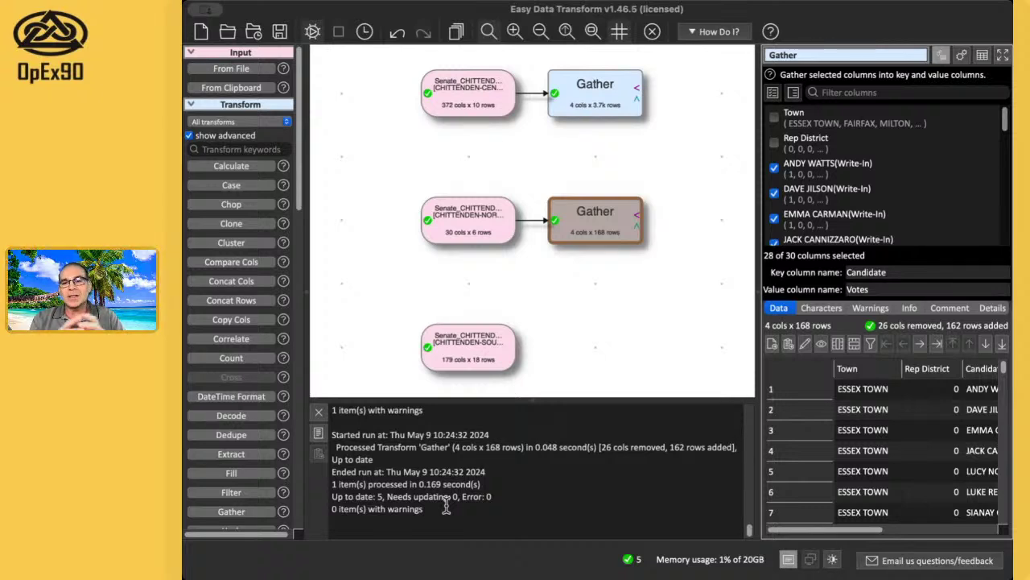
{"action": "left_click", "coordinate": [877, 312]}
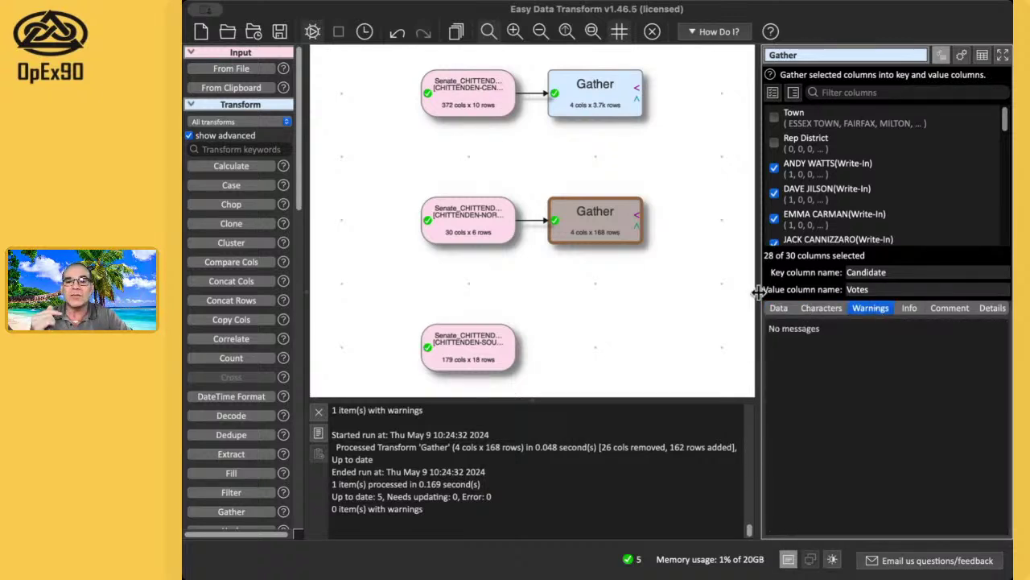
{"action": "left_click", "coordinate": [778, 310]}
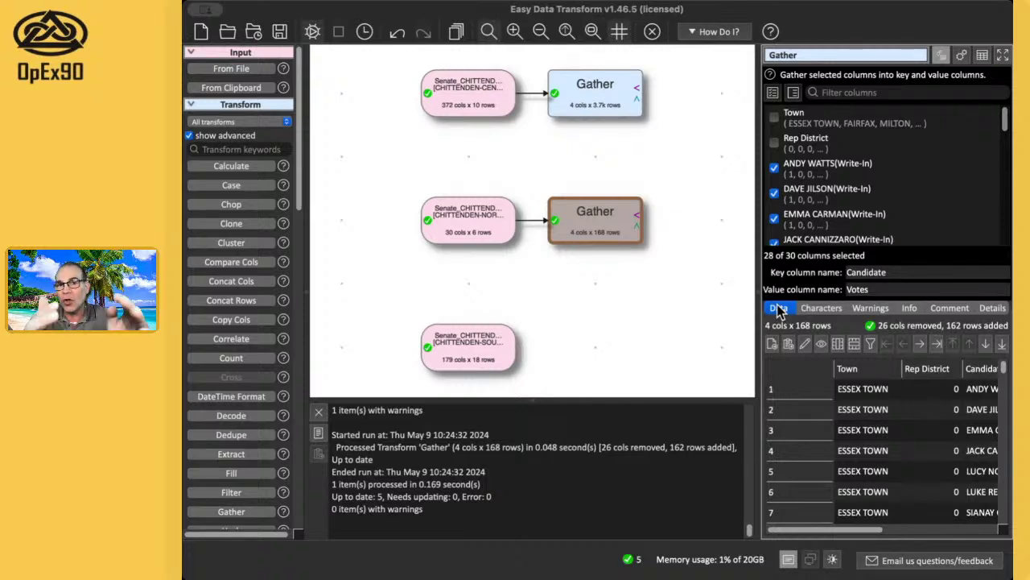
Step: Add a Gather transform to the Southeast input on all columns except Town and Rep District, with key column Candidate and value column Votes
{"action": "left_click", "coordinate": [441, 344]}
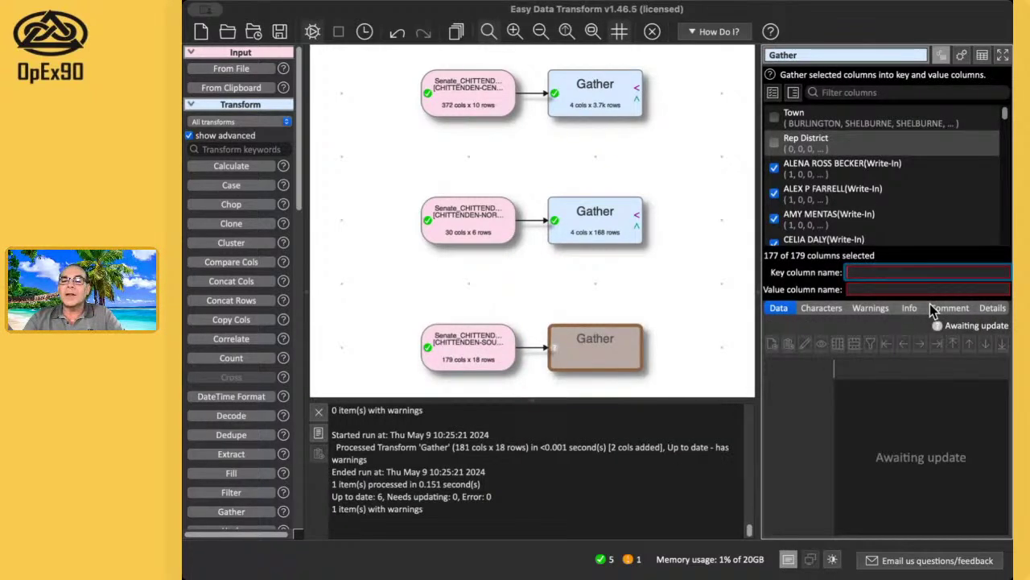
{"action": "type", "text": "Cand"}
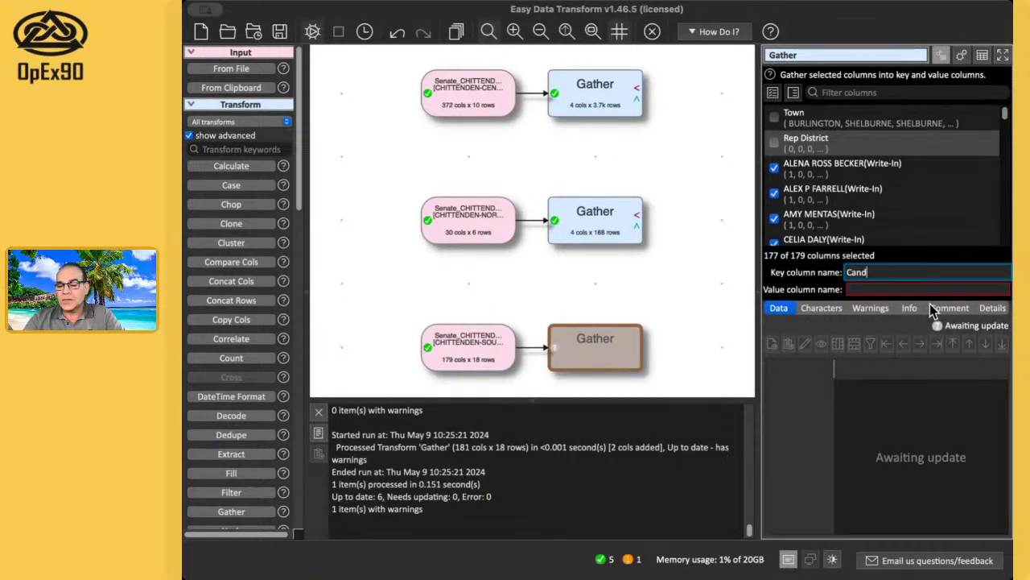
{"action": "type", "text": "idates"}
{"action": "key", "text": "Tab"}
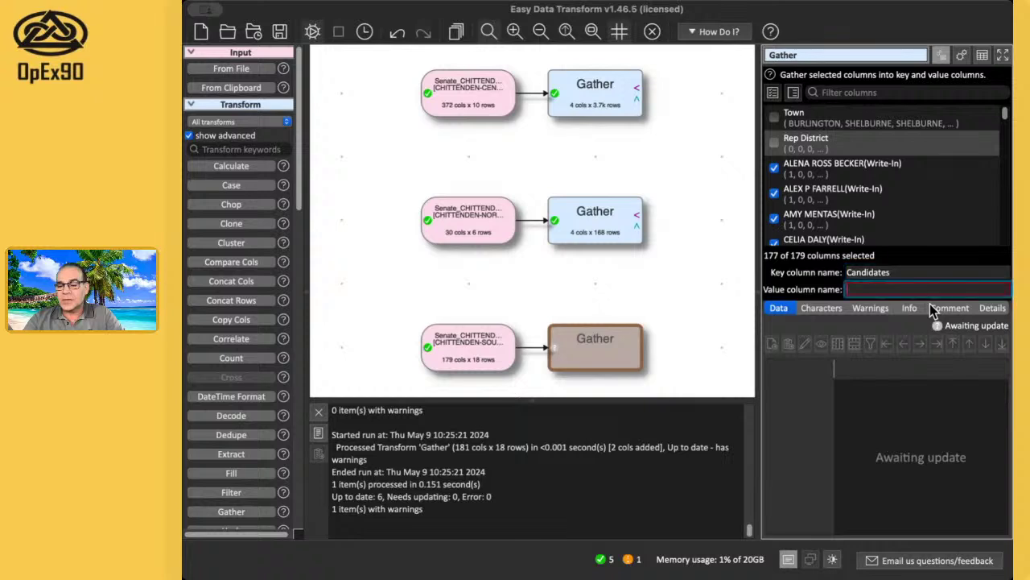
{"action": "left_click", "coordinate": [925, 272]}
{"action": "key", "text": "BackSpace"}
{"action": "left_click", "coordinate": [906, 290]}
{"action": "type", "text": "Votes"}
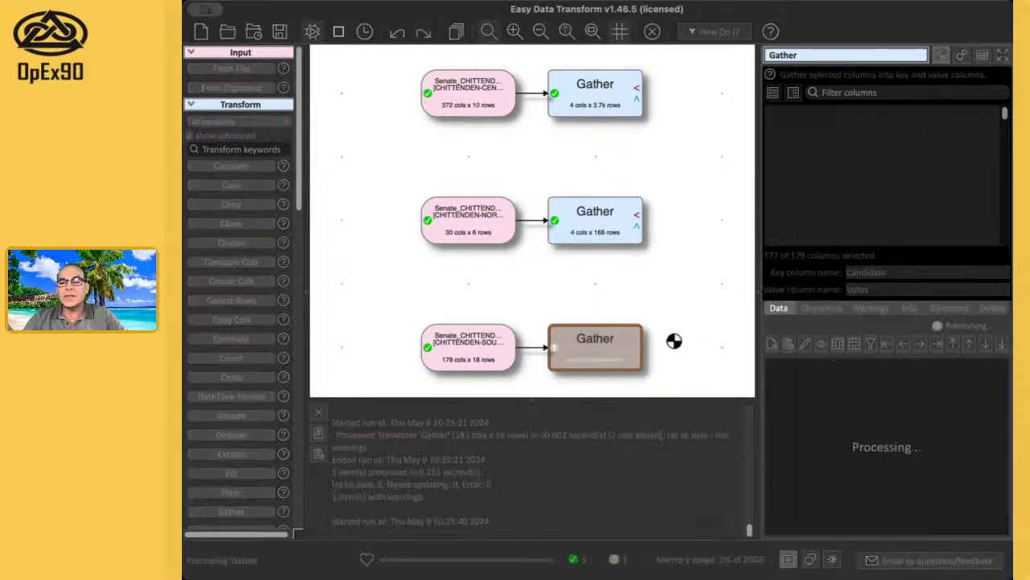
Step: Compare the Candidate and Votes columns in the gathered Southeast and North data
{"action": "scroll", "coordinate": [917, 438], "scroll_direction": "right", "scroll_amount": 5}
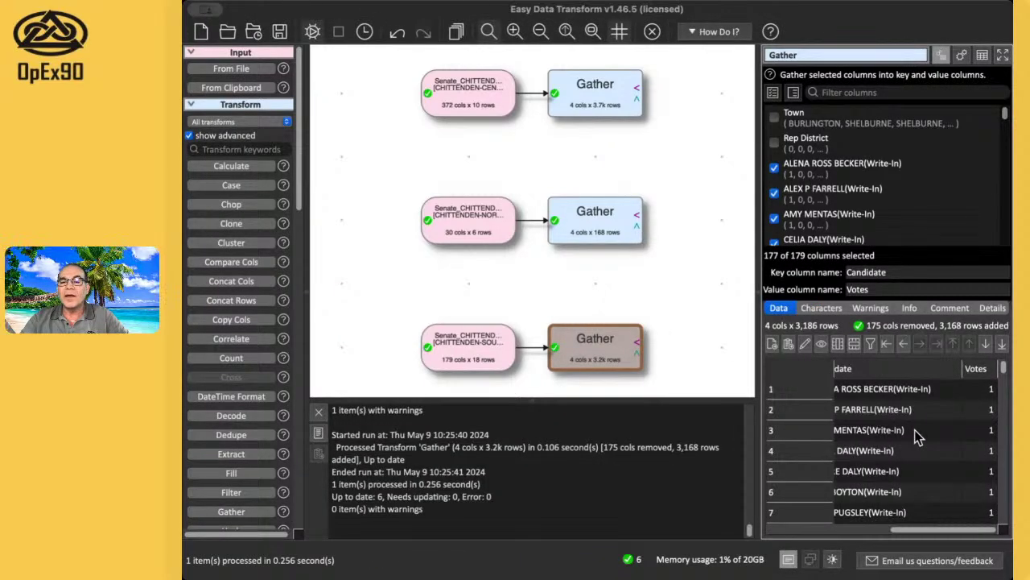
{"action": "left_click", "coordinate": [587, 223]}
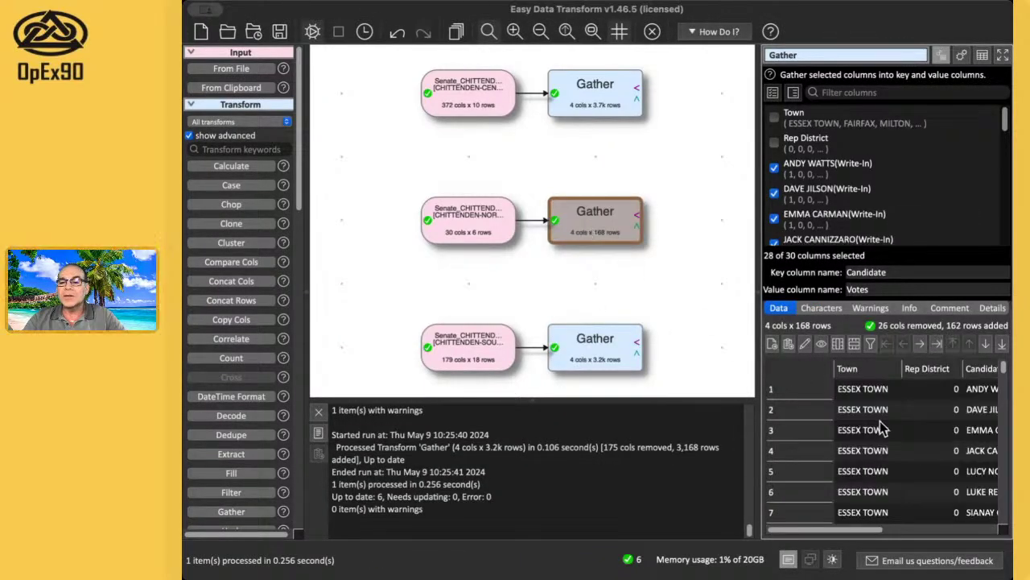
{"action": "scroll", "coordinate": [902, 430], "scroll_direction": "right", "scroll_amount": 3}
{"action": "scroll", "coordinate": [908, 435], "scroll_direction": "right", "scroll_amount": 3}
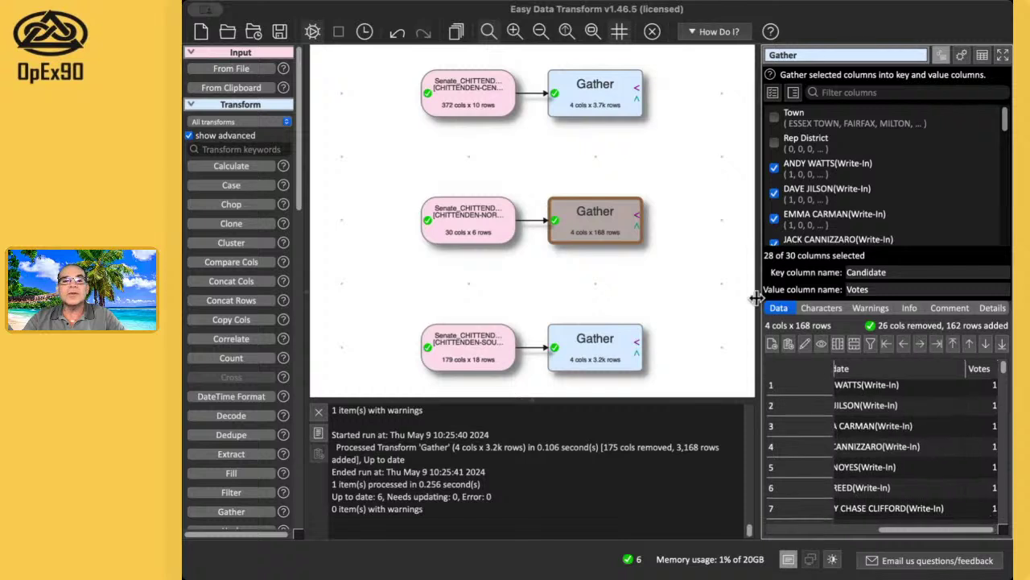
{"action": "left_click", "coordinate": [679, 167]}
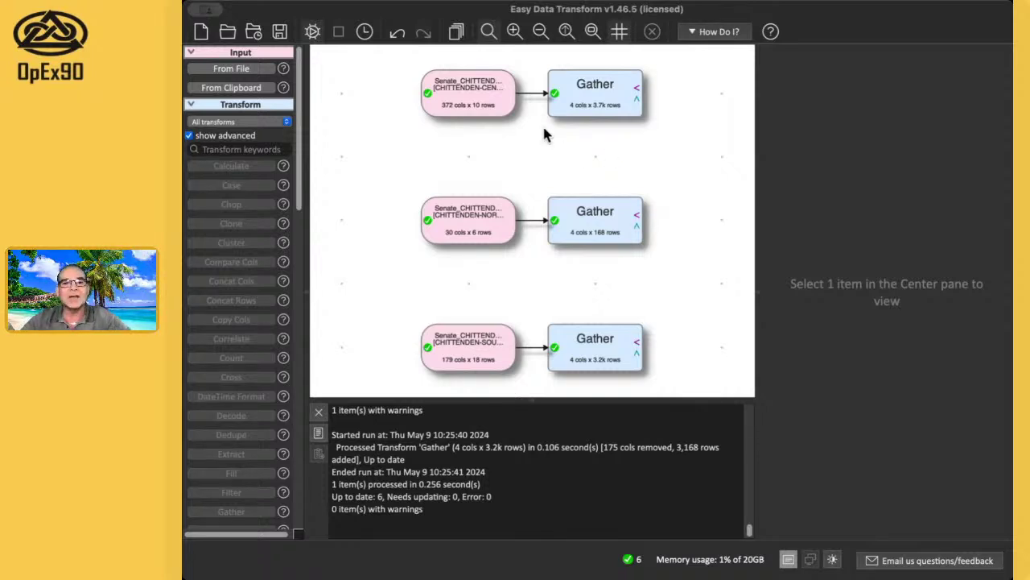
Step: Stack the three Gather outputs into one dataset and examine its Candidate column
{"action": "left_click_drag", "start_coordinate": [529, 52], "coordinate": [551, 226]}
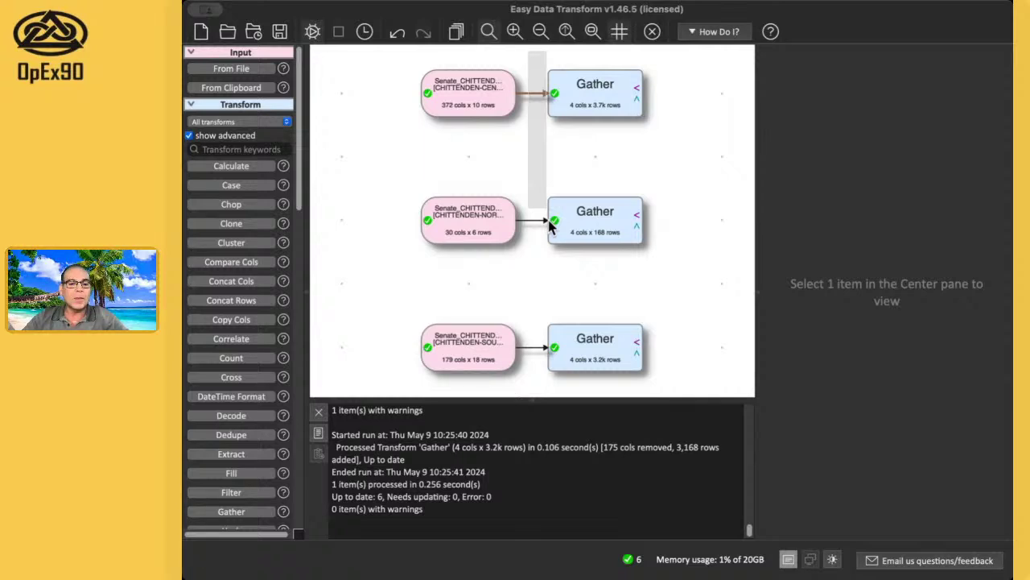
{"action": "left_click_drag", "start_coordinate": [551, 225], "coordinate": [550, 225]}
{"action": "scroll", "coordinate": [238, 390], "scroll_direction": "down", "scroll_amount": 10}
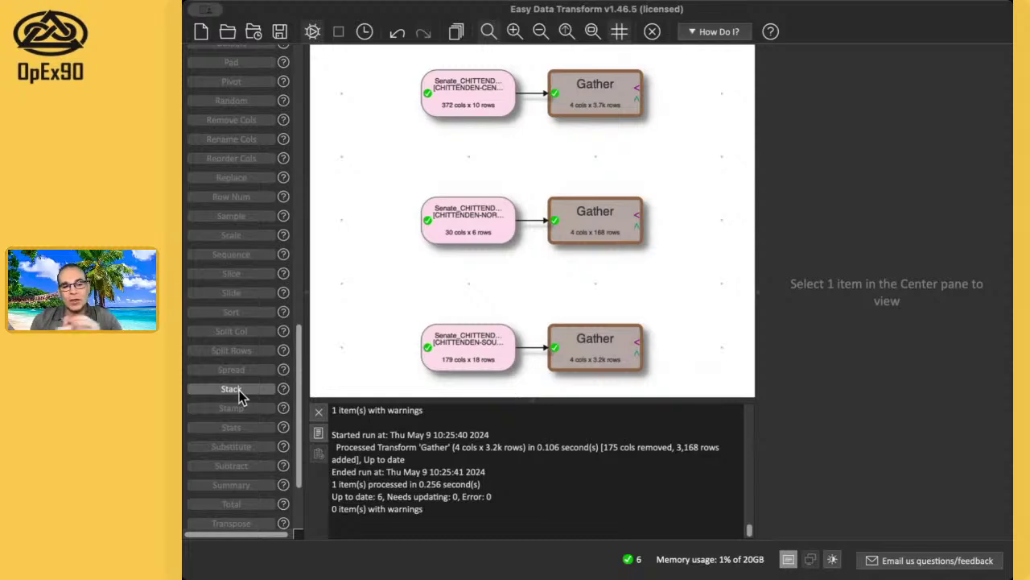
{"action": "left_click", "coordinate": [239, 392]}
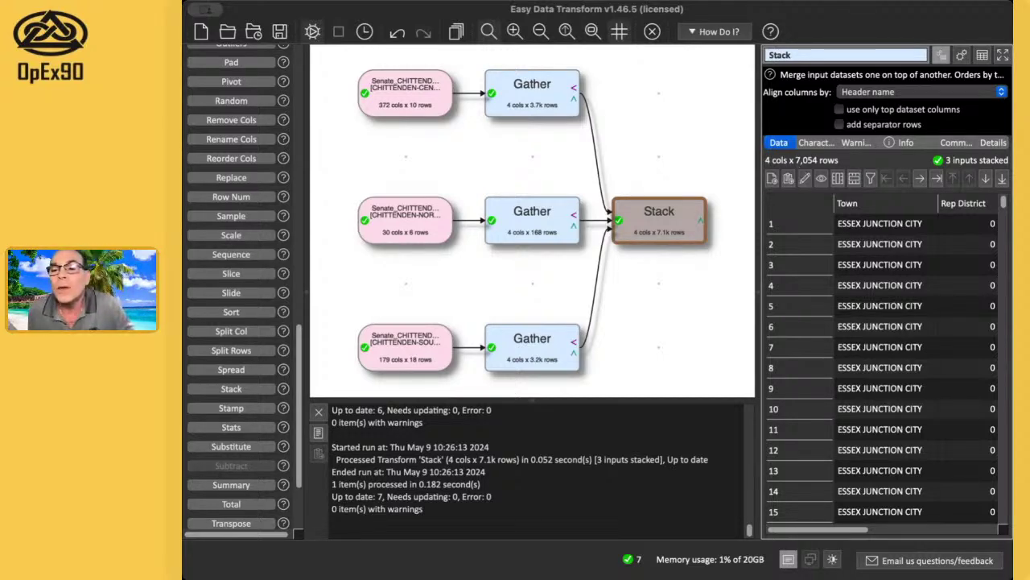
{"action": "scroll", "coordinate": [958, 290], "scroll_direction": "right", "scroll_amount": 5}
{"action": "scroll", "coordinate": [958, 290], "scroll_direction": "left", "scroll_amount": 3}
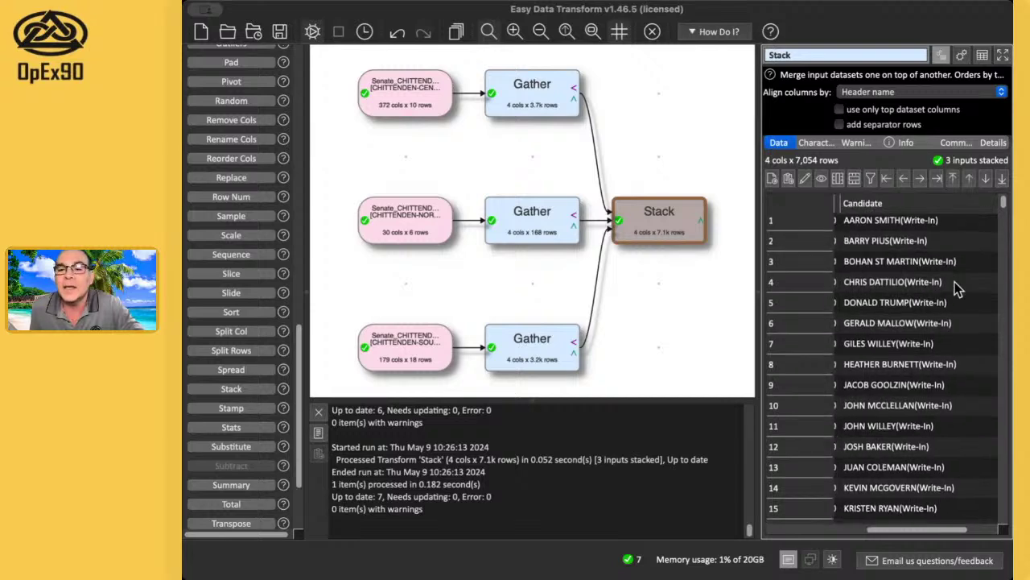
{"action": "left_click", "coordinate": [924, 207]}
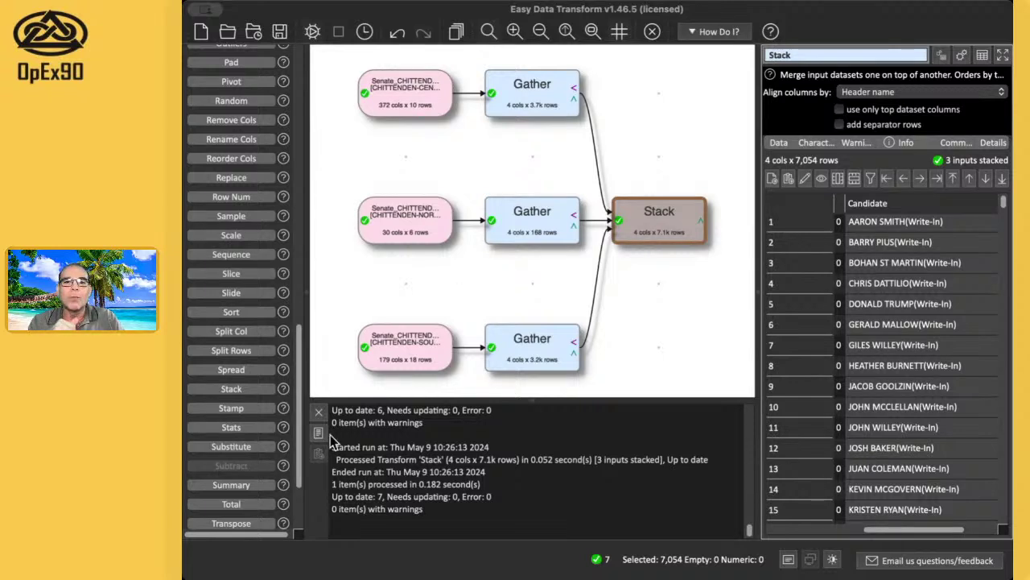
Step: Add a New Col transform to the Stack output and name the new column Write In
{"action": "left_click", "coordinate": [312, 0]}
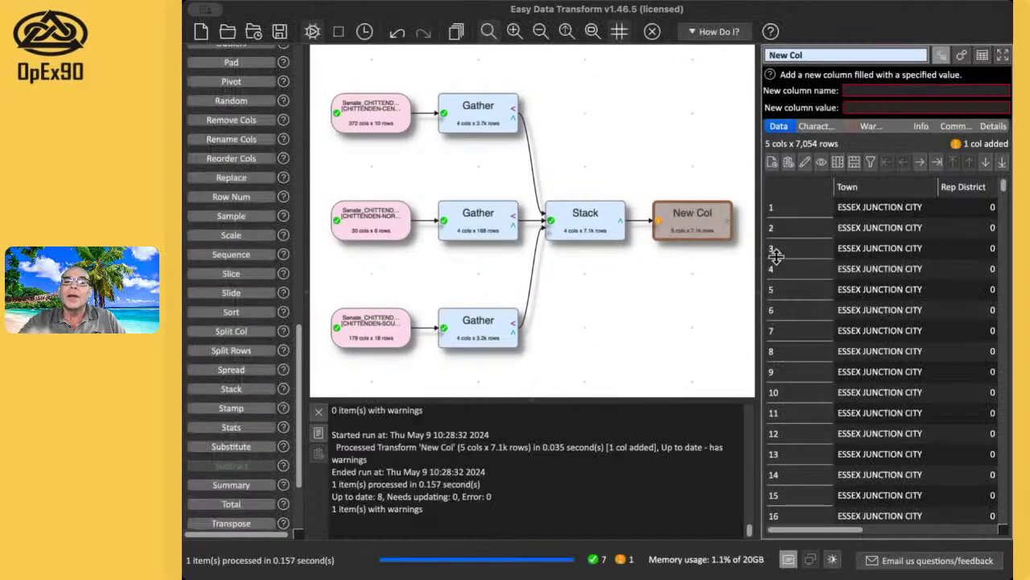
{"action": "left_click", "coordinate": [892, 90]}
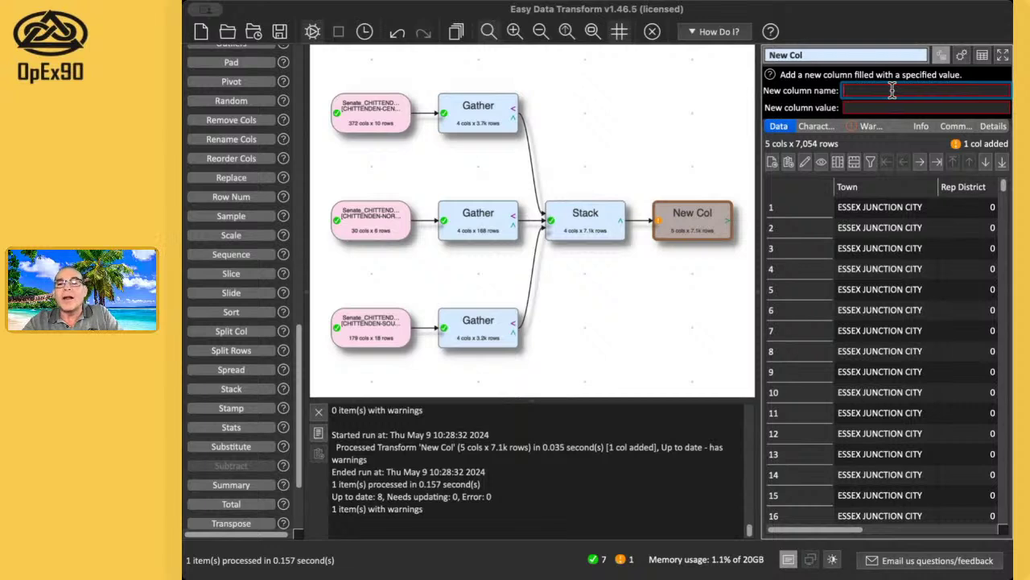
{"action": "type", "text": "Wri"}
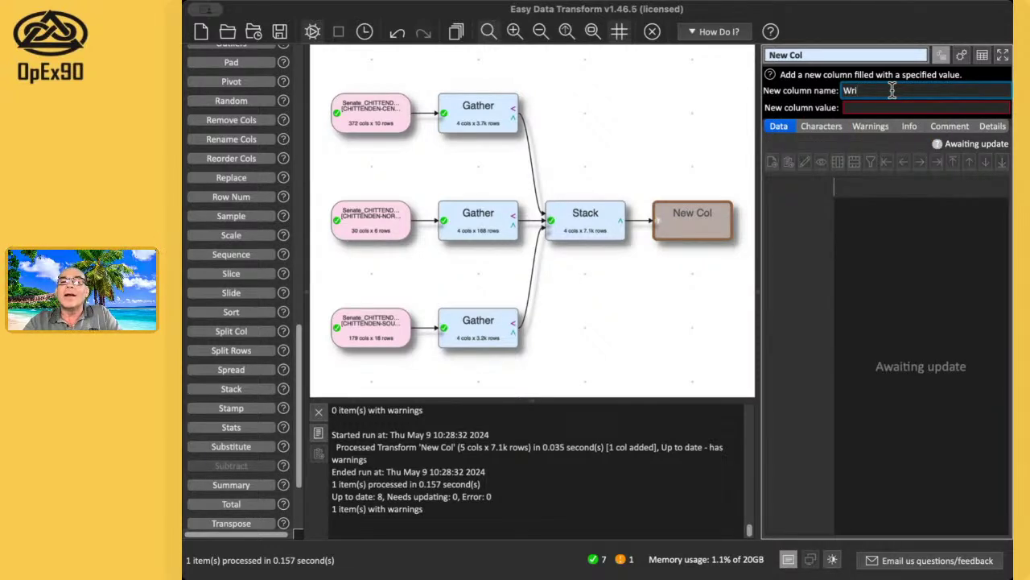
{"action": "type", "text": "te"}
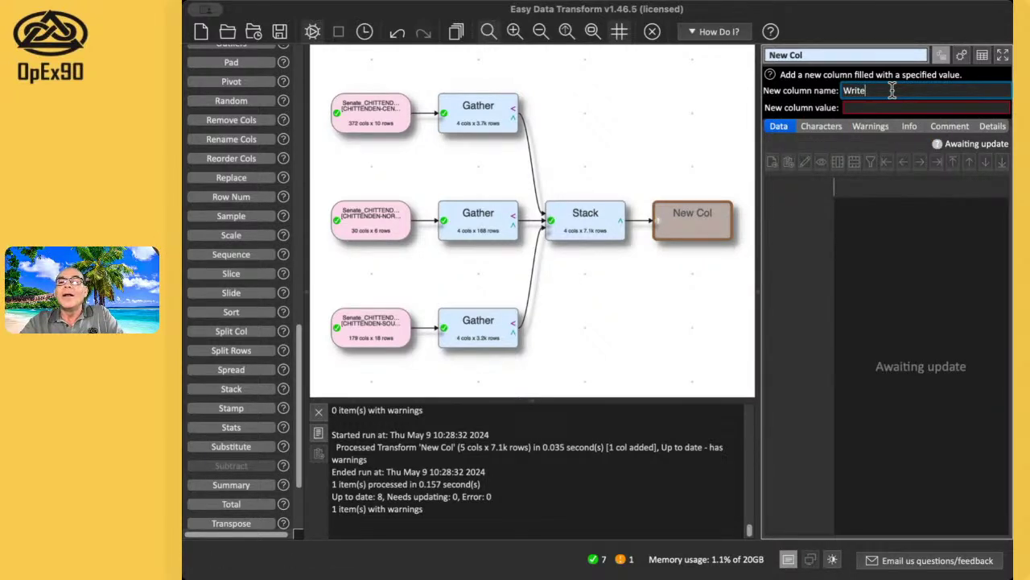
{"action": "type", "text": " In"}
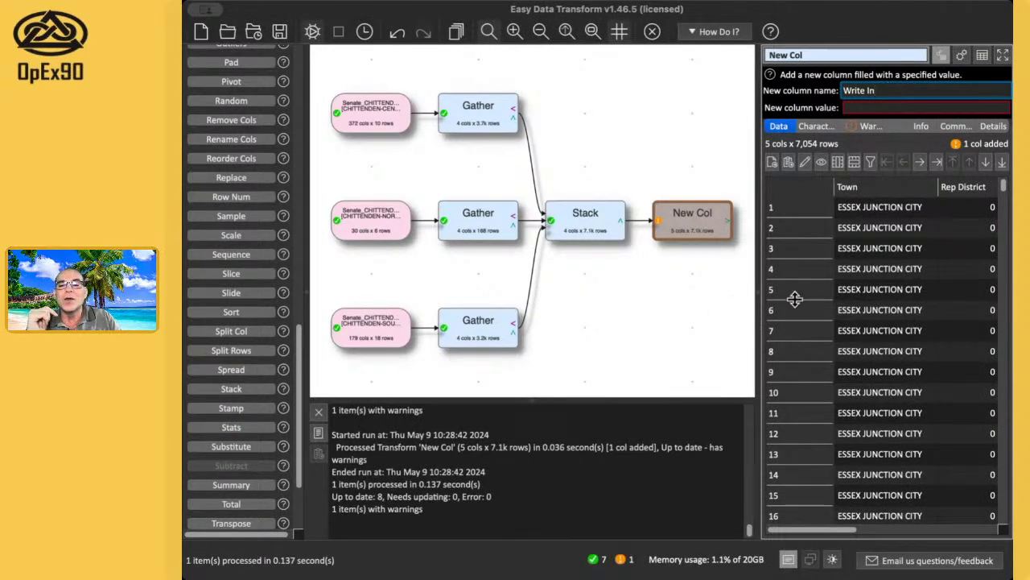
{"action": "scroll", "coordinate": [847, 286], "scroll_direction": "right", "scroll_amount": 2}
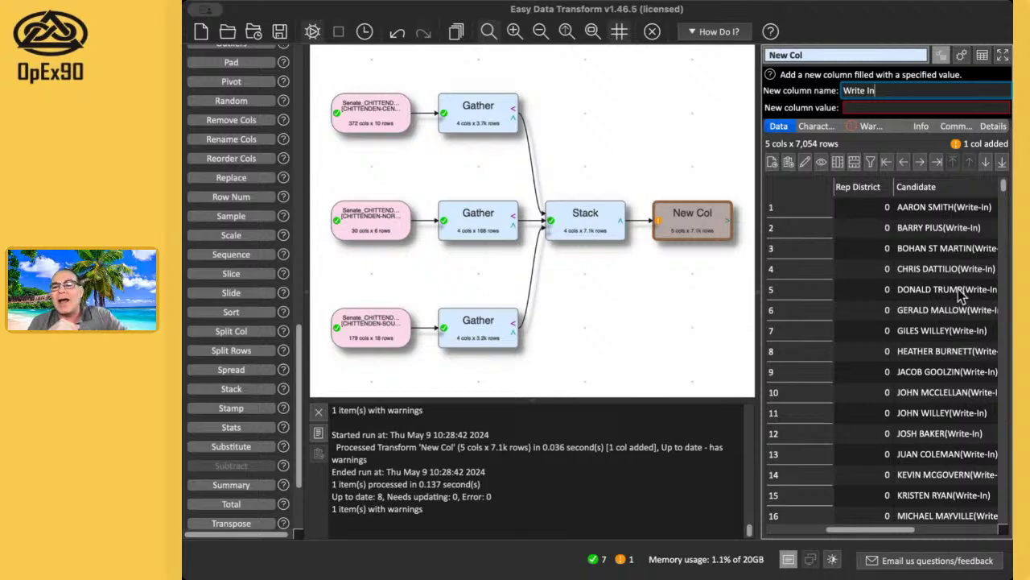
{"action": "scroll", "coordinate": [960, 296], "scroll_direction": "right", "scroll_amount": 5}
Step: Add an If transform after New Col with the condition Candidate contains Write, and turn off case sensitivity
{"action": "left_click", "coordinate": [979, 213]}
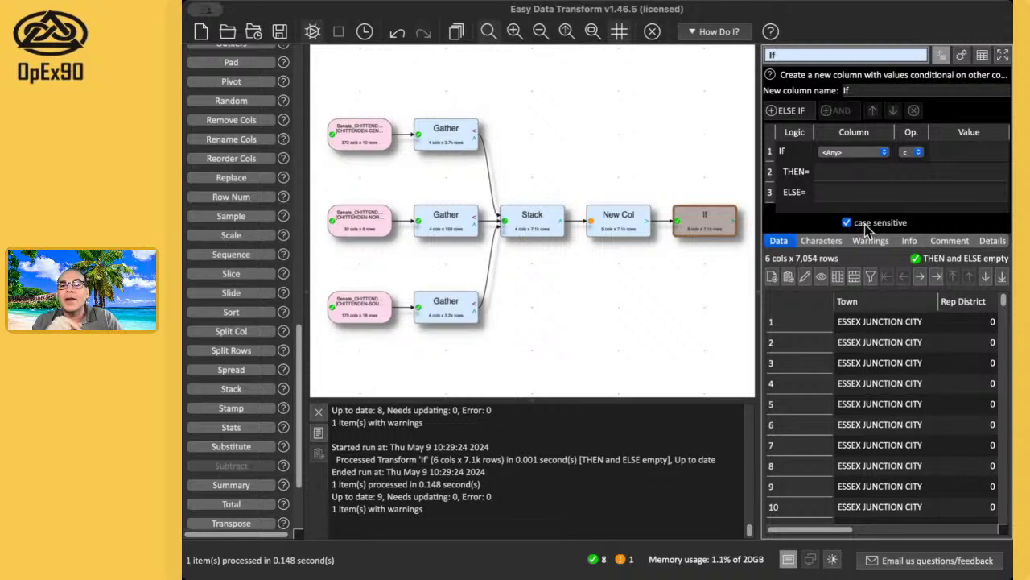
{"action": "left_click", "coordinate": [848, 156]}
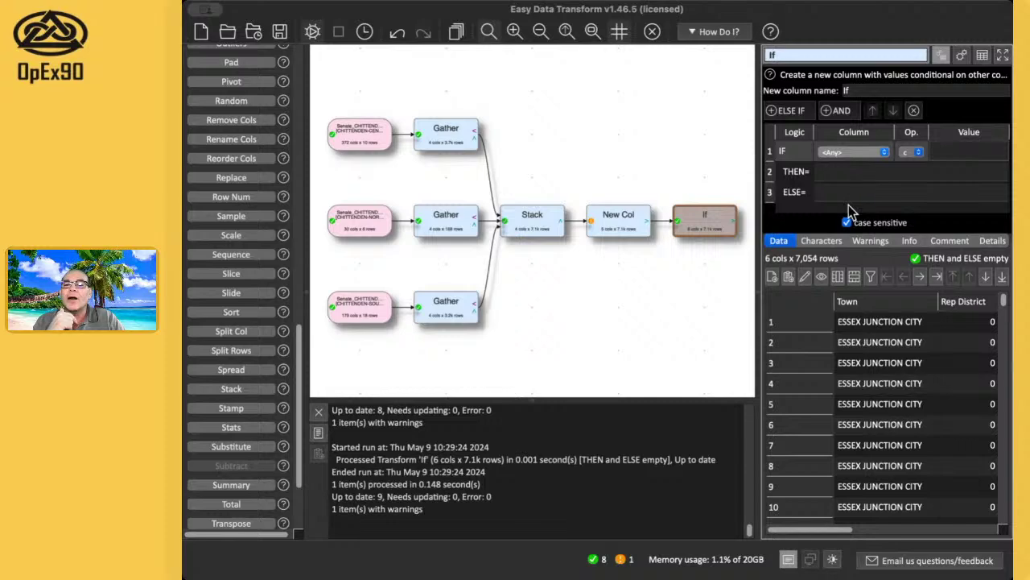
{"action": "key", "text": "Down"}
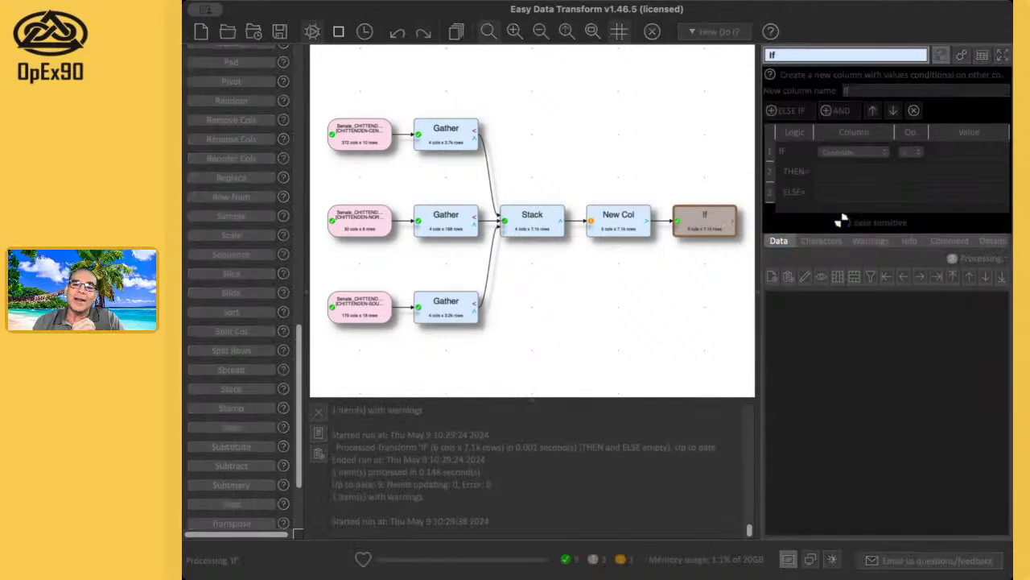
{"action": "left_click", "coordinate": [962, 153]}
{"action": "scroll", "coordinate": [922, 425], "scroll_direction": "right", "scroll_amount": 5}
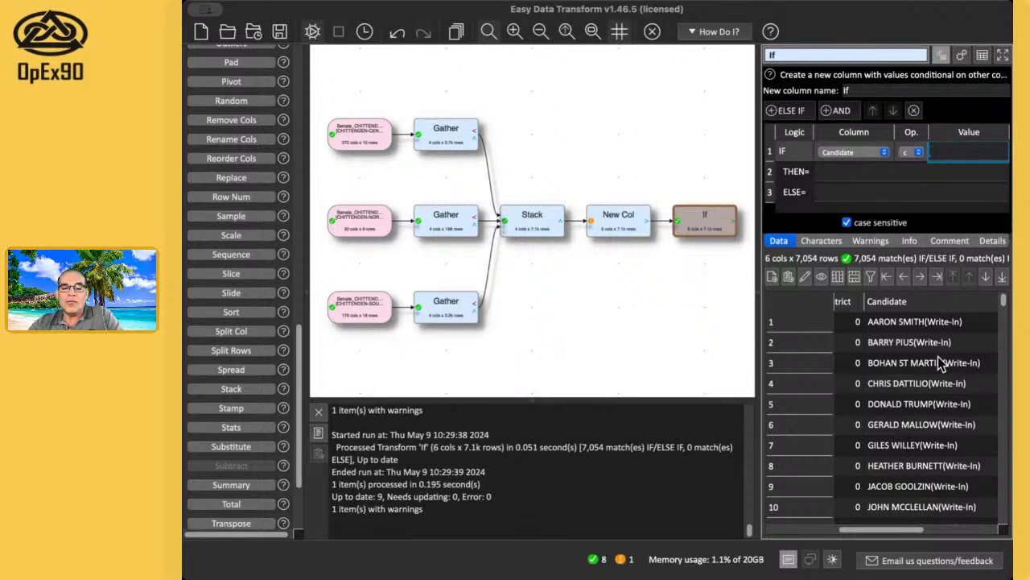
{"action": "type", "text": "Write"}
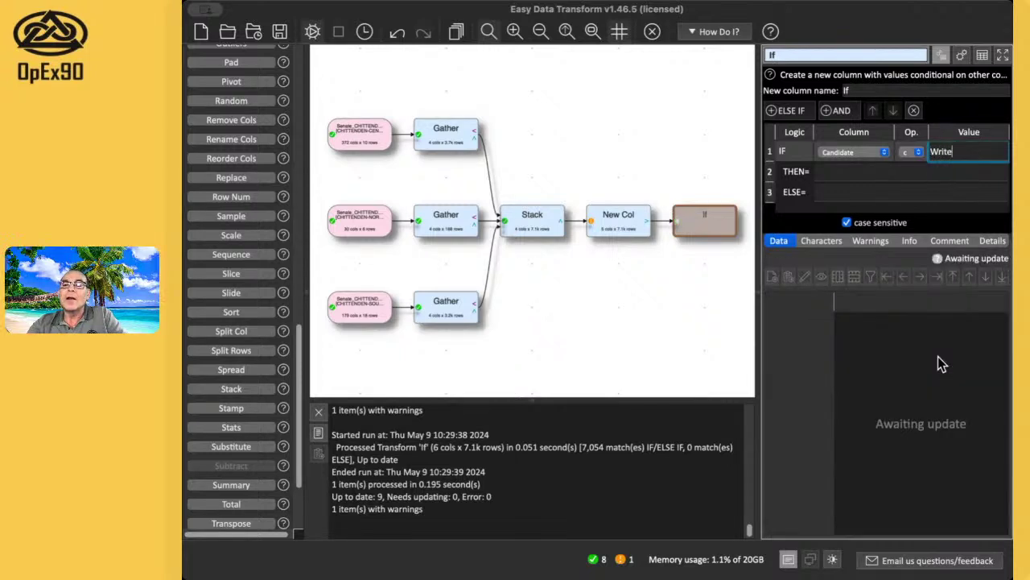
{"action": "left_click", "coordinate": [846, 222]}
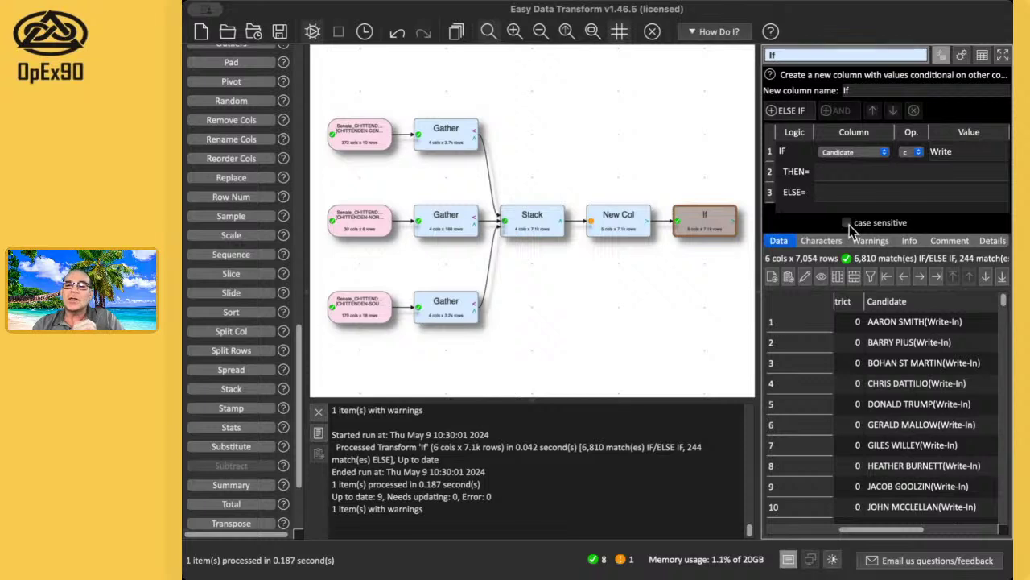
Step: Set the If transform's THEN value to Yes and its ELSE value to No, and check the output column
{"action": "left_click", "coordinate": [839, 169]}
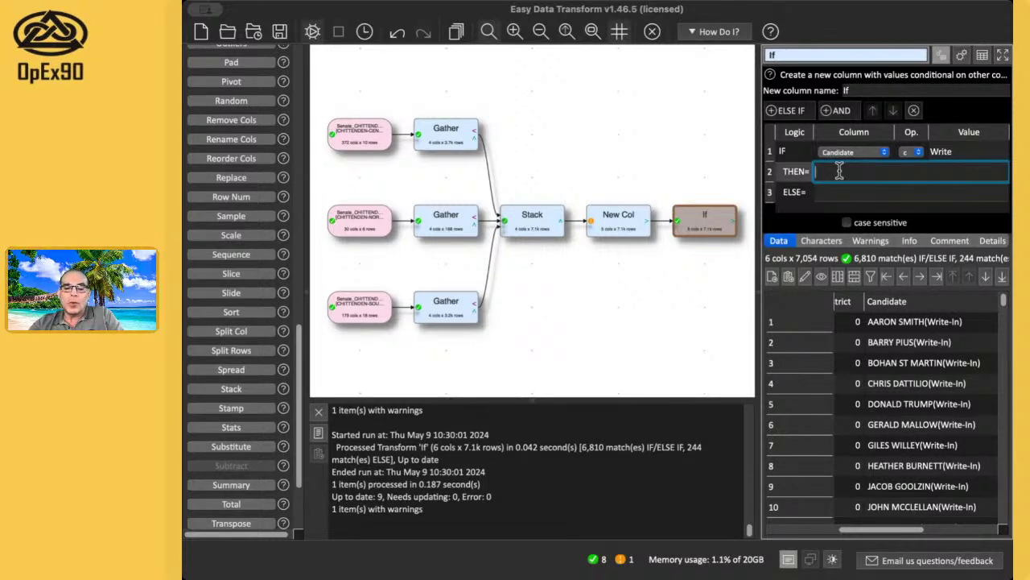
{"action": "type", "text": "Yes"}
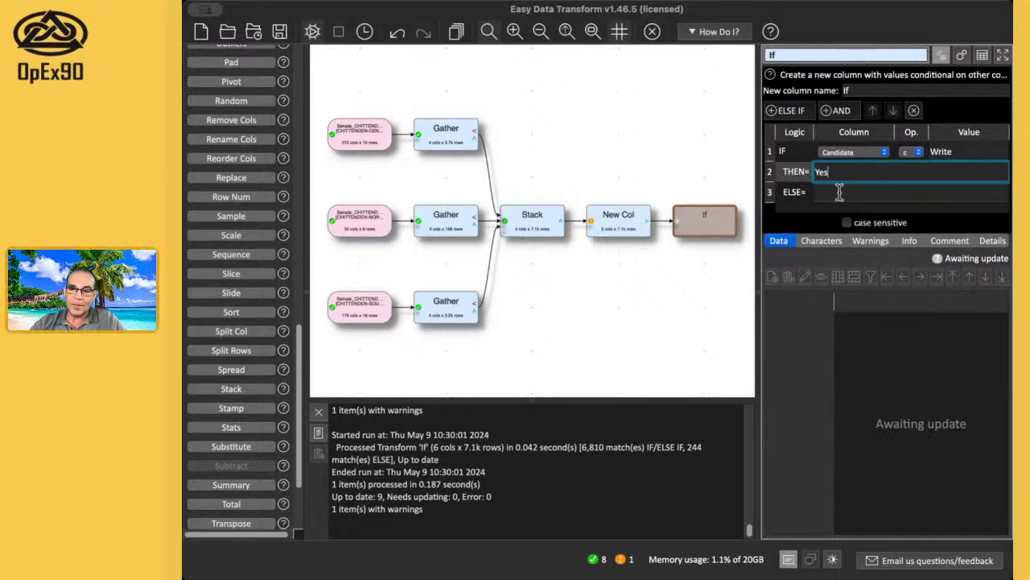
{"action": "left_click", "coordinate": [843, 192]}
{"action": "type", "text": "NO"}
{"action": "key", "text": "BackSpace"}
{"action": "type", "text": "o"}
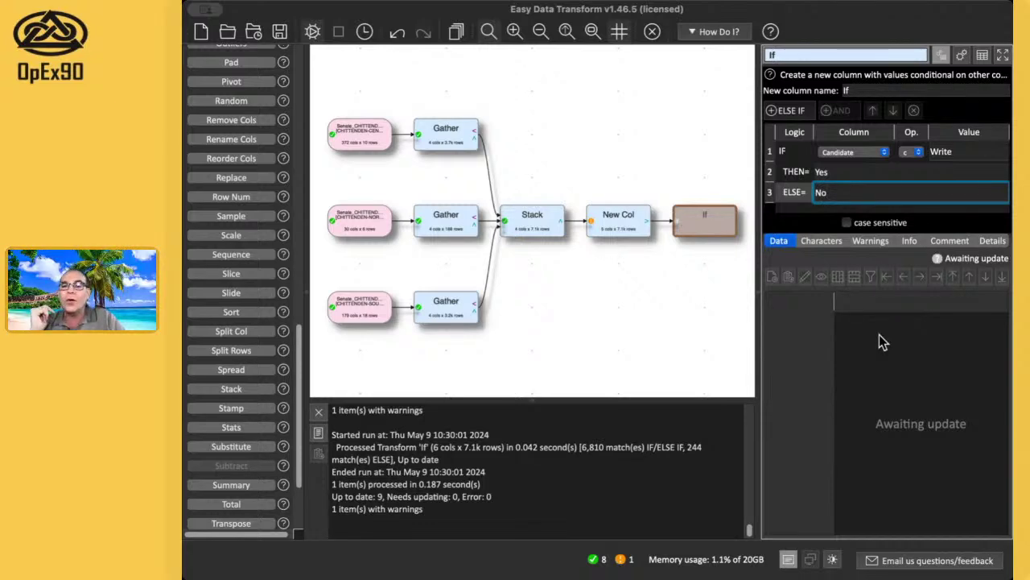
{"action": "key", "text": "Return"}
{"action": "scroll", "coordinate": [952, 384], "scroll_direction": "right", "scroll_amount": 5}
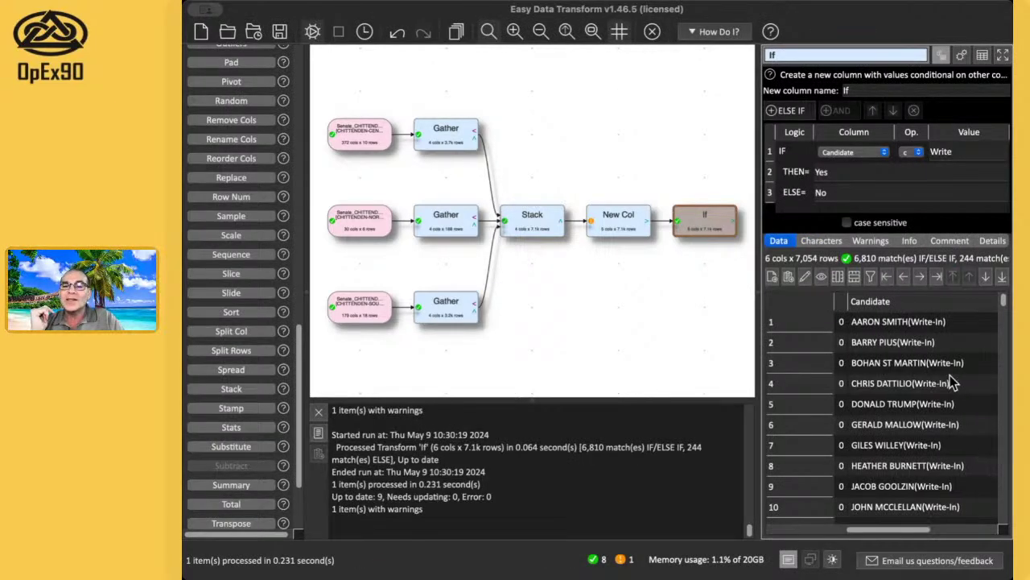
{"action": "scroll", "coordinate": [950, 377], "scroll_direction": "right", "scroll_amount": 3}
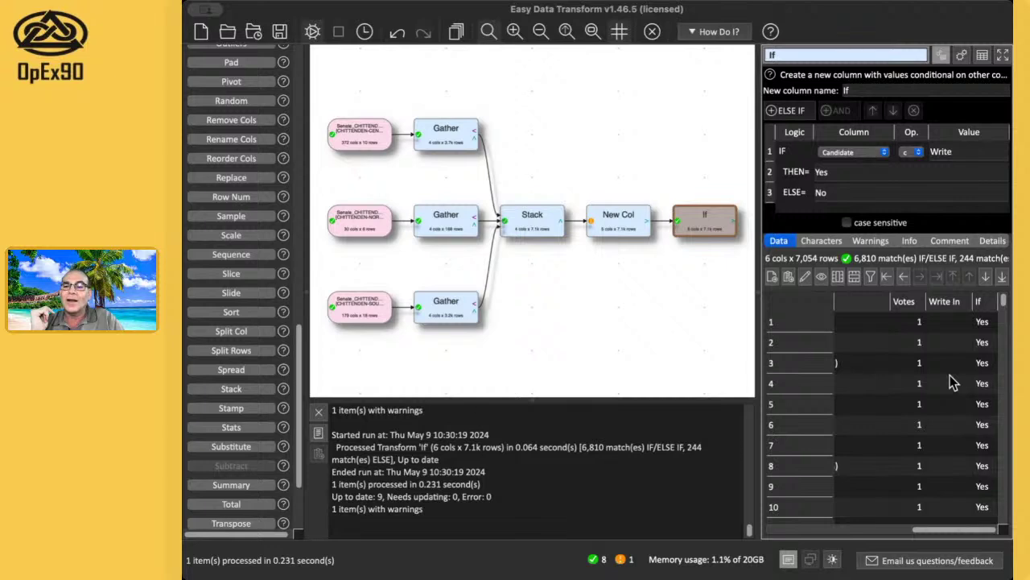
Step: Name the If transform's new column Write
{"action": "double_click", "coordinate": [849, 90]}
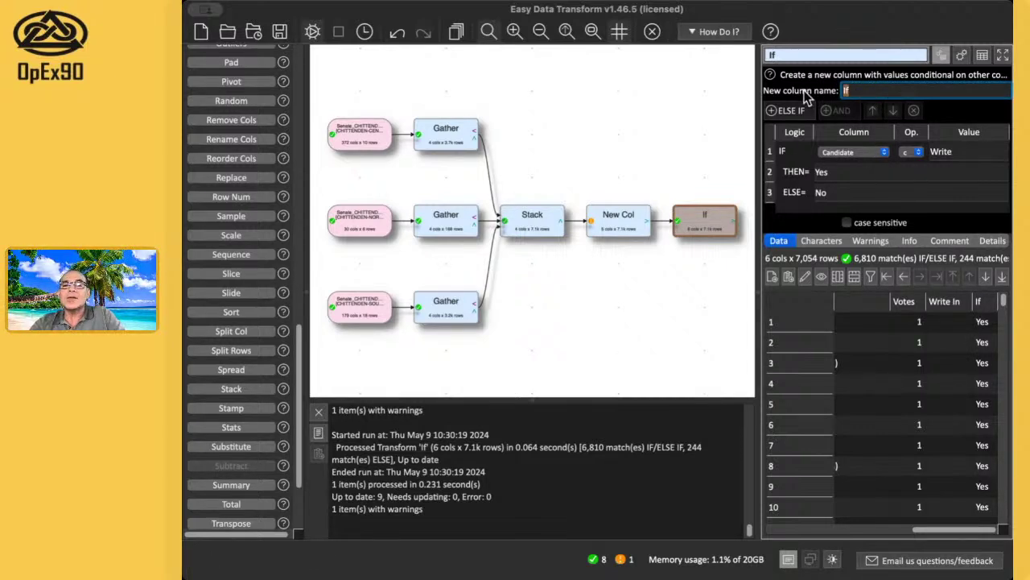
{"action": "type", "text": "Write"}
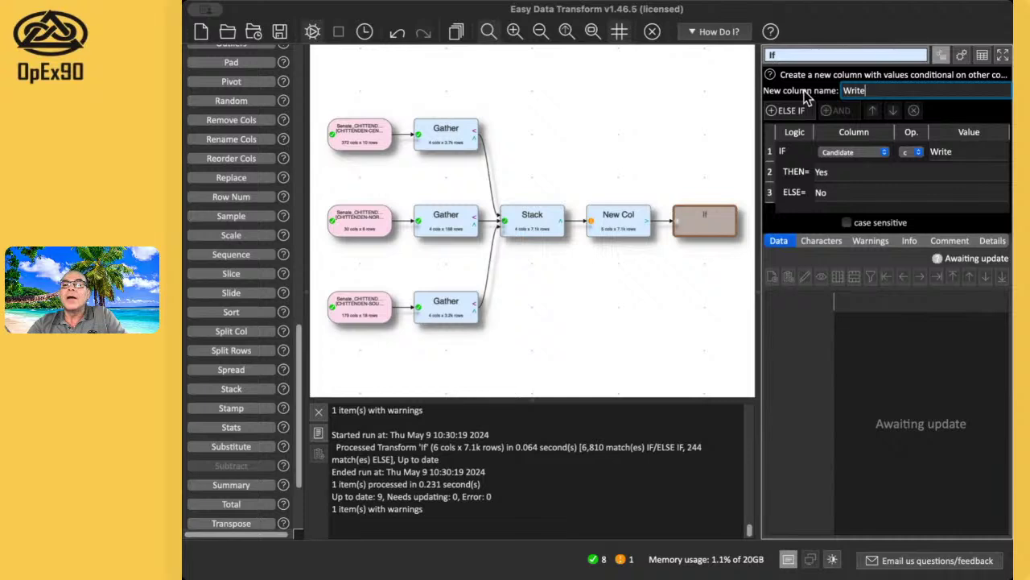
{"action": "key", "text": "Return"}
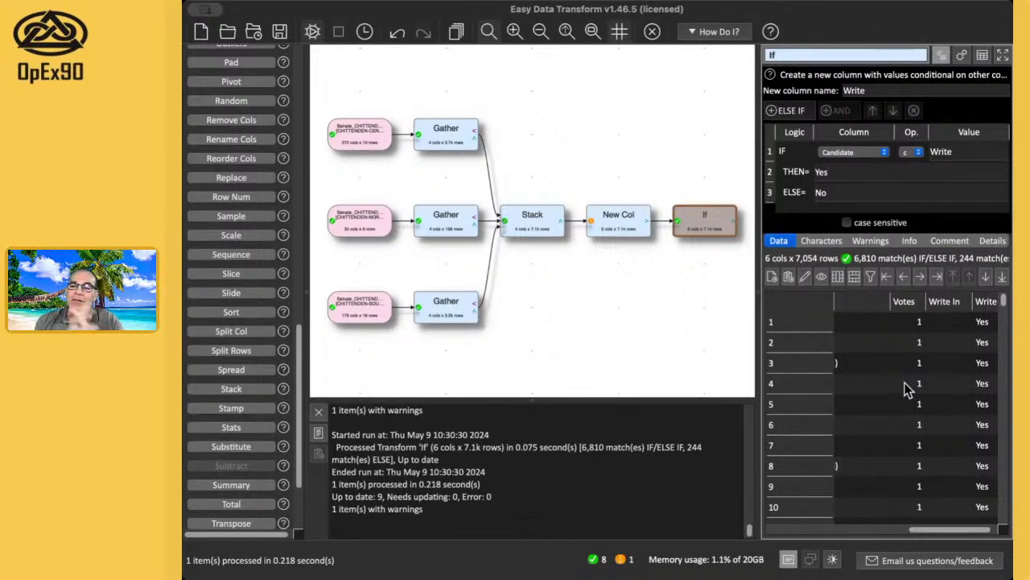
Step: Examine the If output rows, comparing the Candidate, Votes and Write columns
{"action": "scroll", "coordinate": [907, 389], "scroll_direction": "down", "scroll_amount": 10}
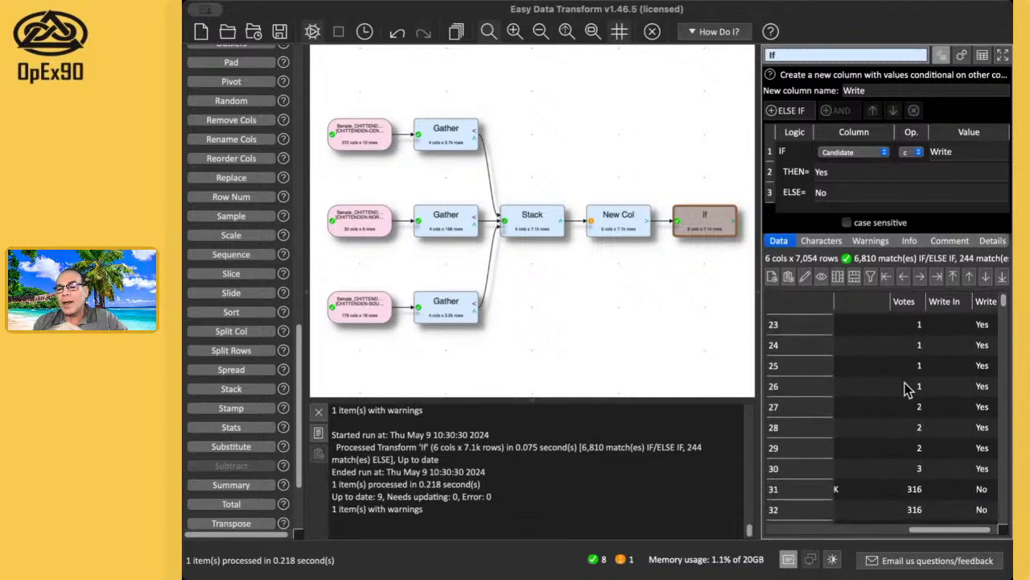
{"action": "scroll", "coordinate": [907, 389], "scroll_direction": "down", "scroll_amount": 3}
{"action": "scroll", "coordinate": [907, 389], "scroll_direction": "right", "scroll_amount": 2}
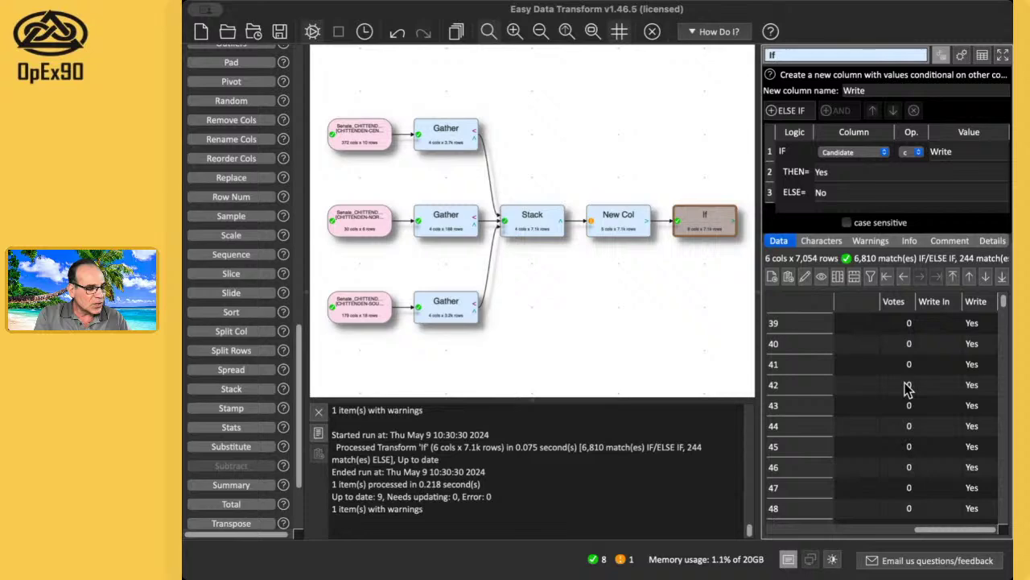
{"action": "scroll", "coordinate": [918, 395], "scroll_direction": "left", "scroll_amount": 6}
{"action": "scroll", "coordinate": [918, 396], "scroll_direction": "up", "scroll_amount": 1}
{"action": "scroll", "coordinate": [918, 395], "scroll_direction": "right", "scroll_amount": 2}
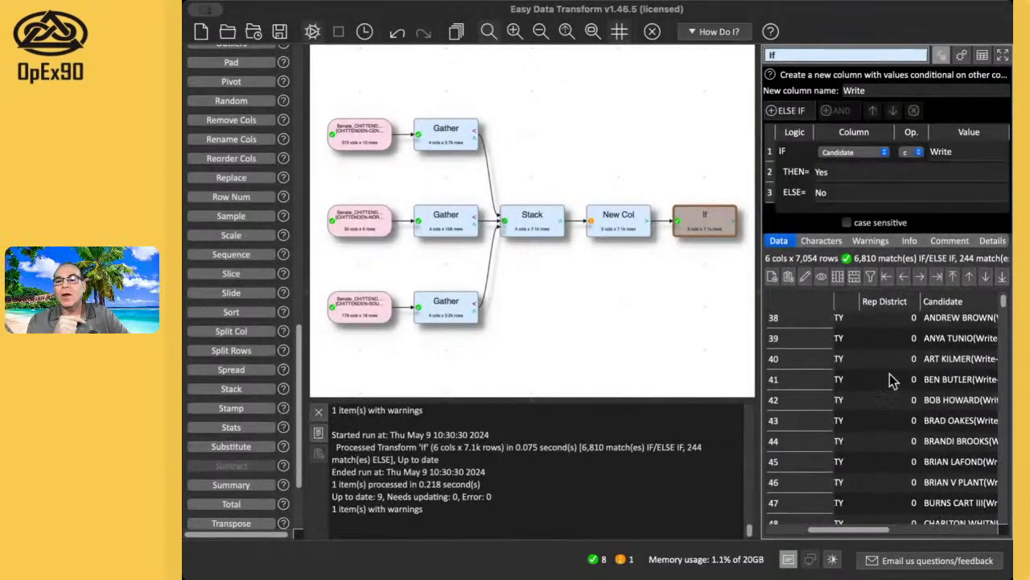
{"action": "scroll", "coordinate": [880, 361], "scroll_direction": "right", "scroll_amount": 2}
{"action": "left_click", "coordinate": [1003, 54]}
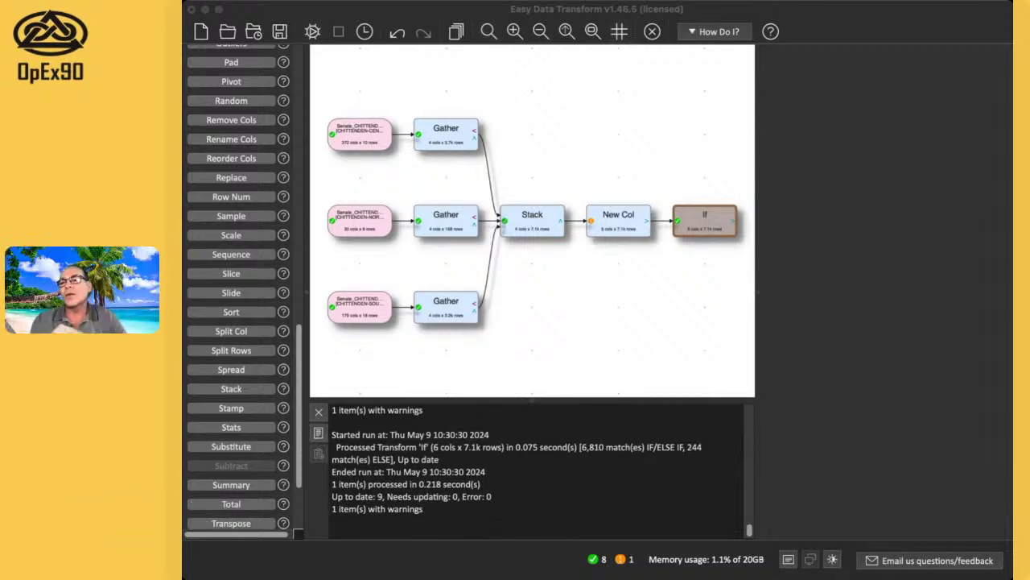
Step: Add a Filter transform to the If output that removes rows with Votes less than 1, with case sensitivity off
{"action": "left_click", "coordinate": [705, 224]}
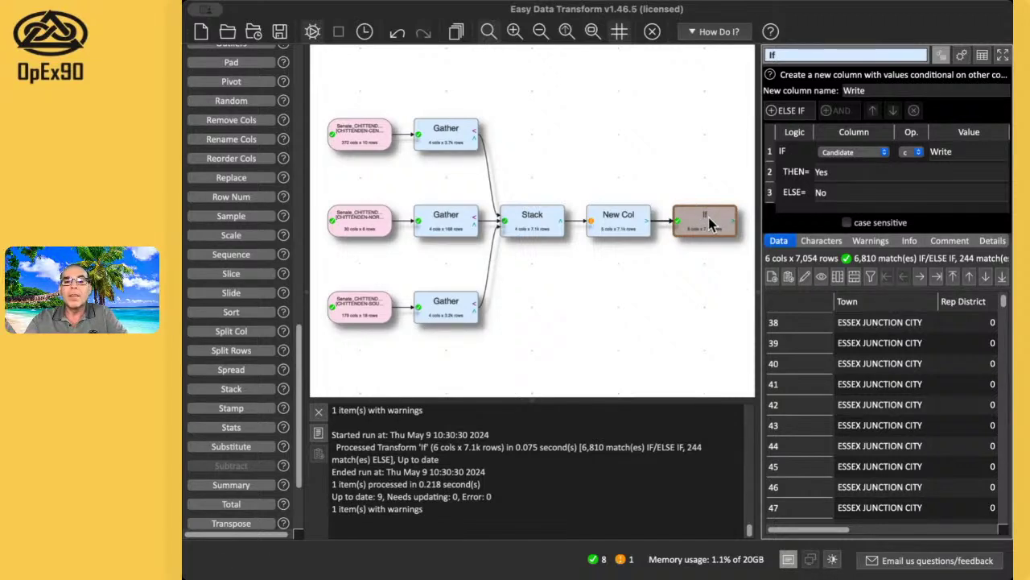
{"action": "key", "text": "t"}
{"action": "key", "text": "Return"}
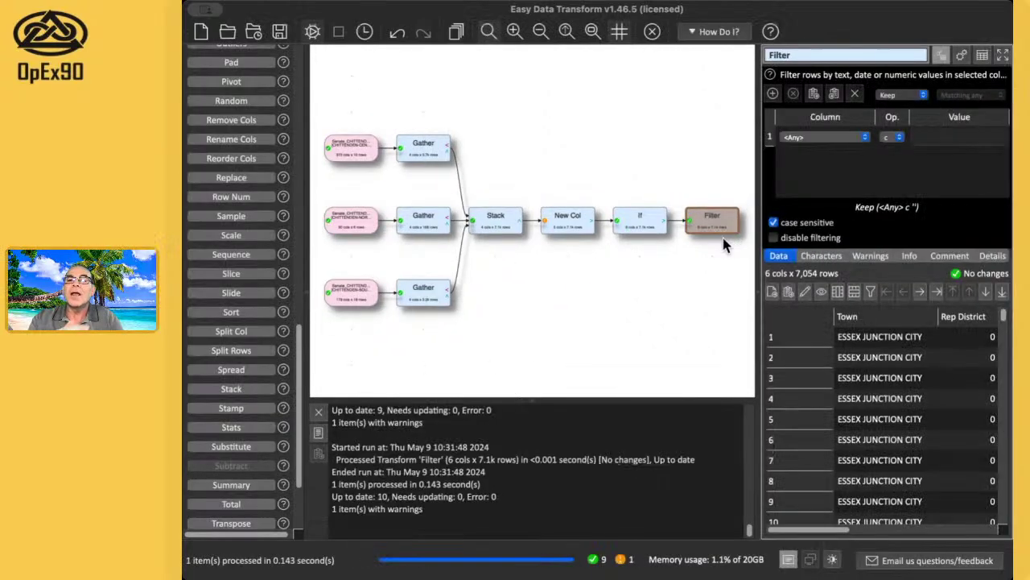
{"action": "left_click", "coordinate": [899, 102]}
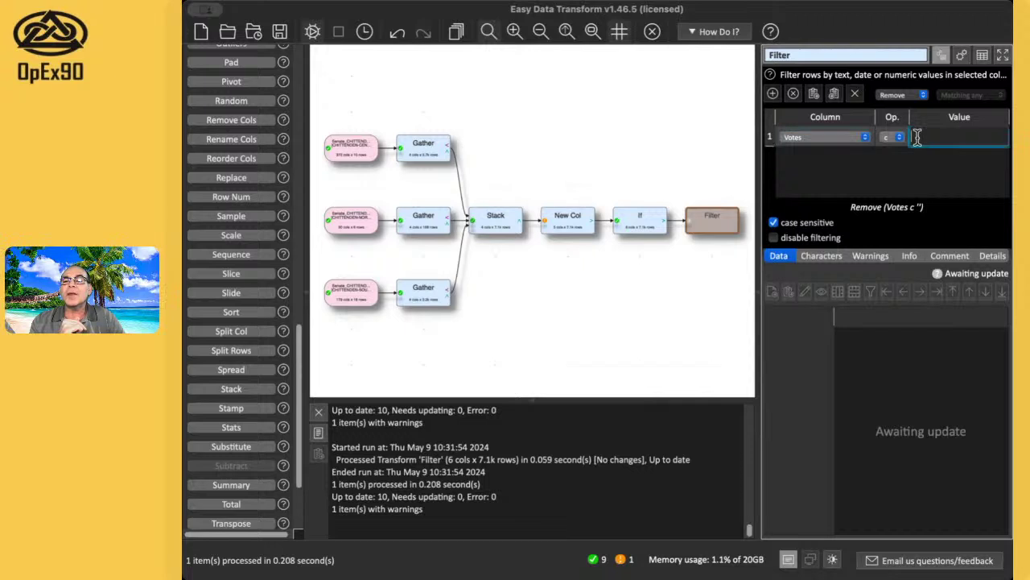
{"action": "left_click", "coordinate": [903, 193]}
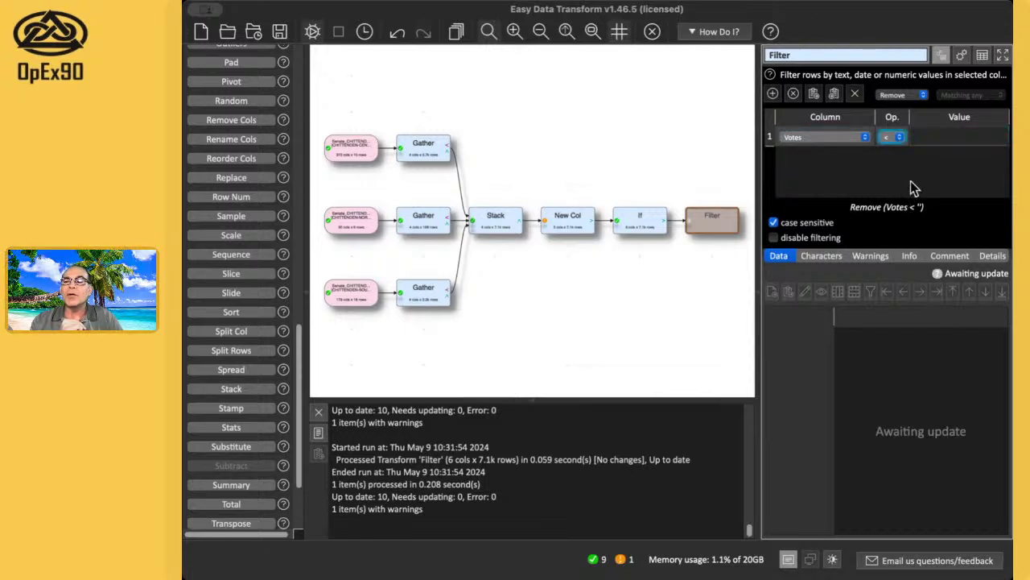
{"action": "left_click", "coordinate": [954, 137]}
{"action": "type", "text": "1"}
{"action": "key", "text": "Return"}
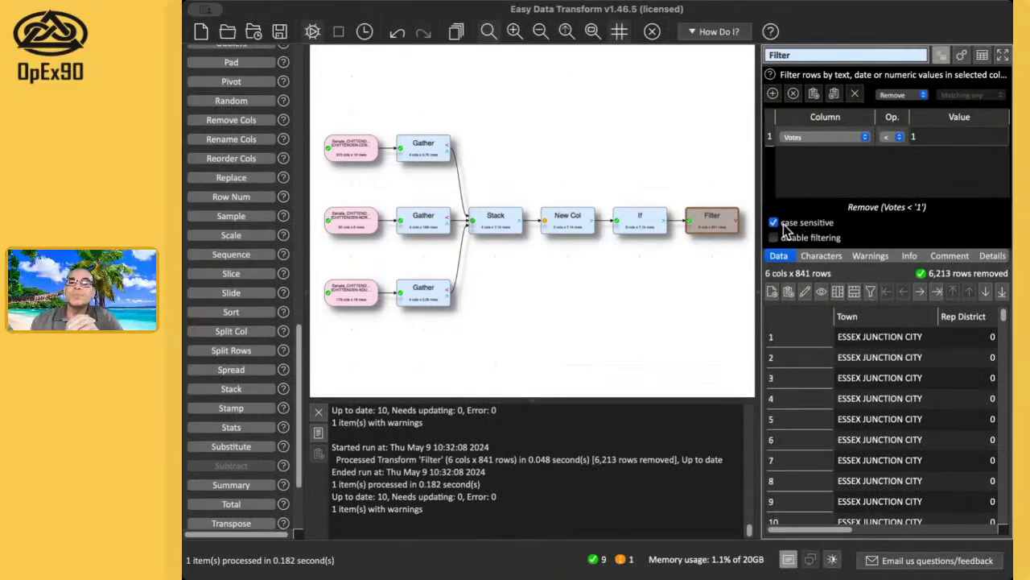
{"action": "left_click", "coordinate": [775, 224]}
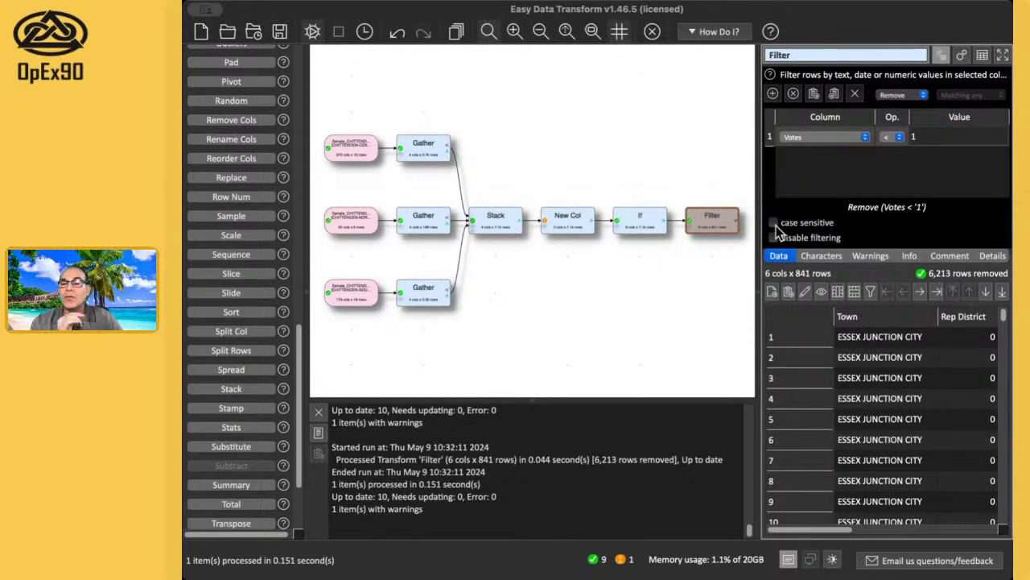
{"action": "scroll", "coordinate": [902, 402], "scroll_direction": "right", "scroll_amount": 5}
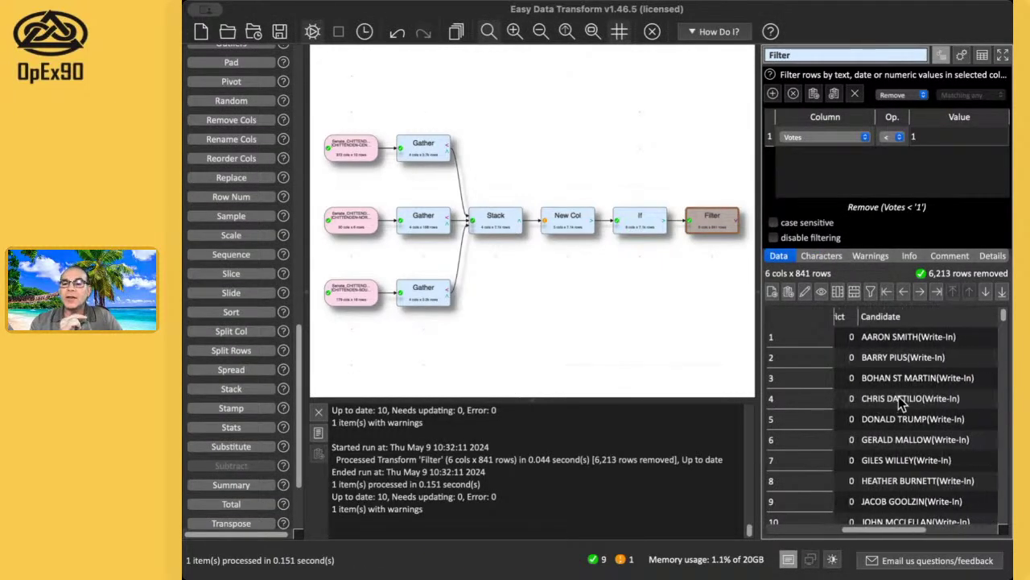
{"action": "scroll", "coordinate": [902, 404], "scroll_direction": "right", "scroll_amount": 4}
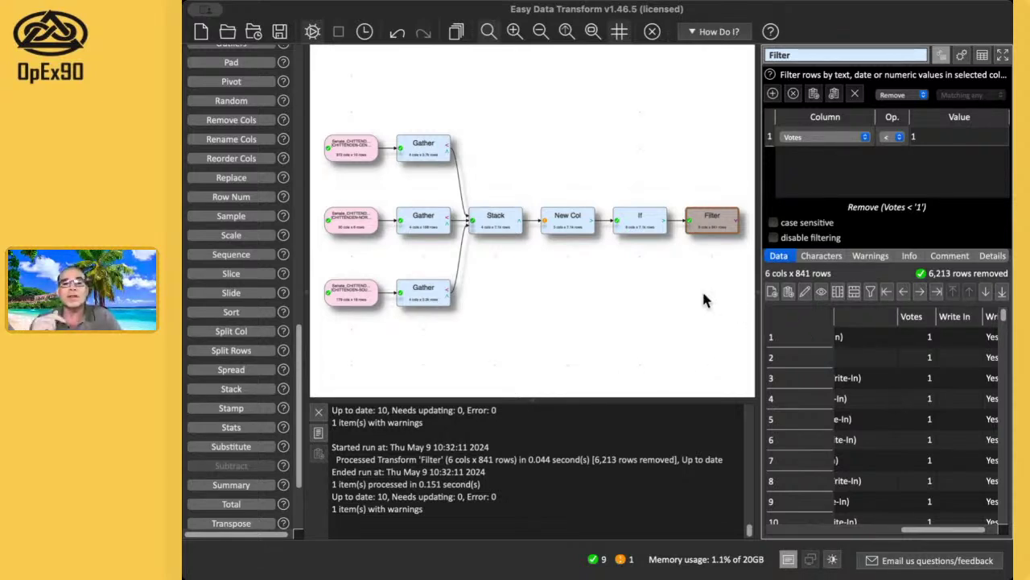
Step: Review the If output, the latest run log and the New Col transform
{"action": "left_click", "coordinate": [651, 229]}
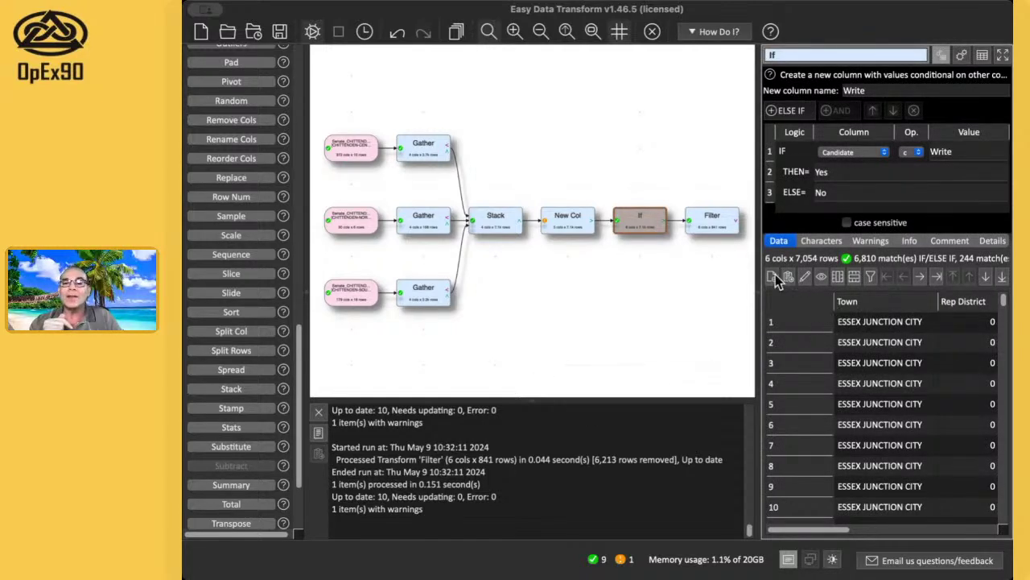
{"action": "left_click_drag", "start_coordinate": [426, 510], "coordinate": [331, 416]}
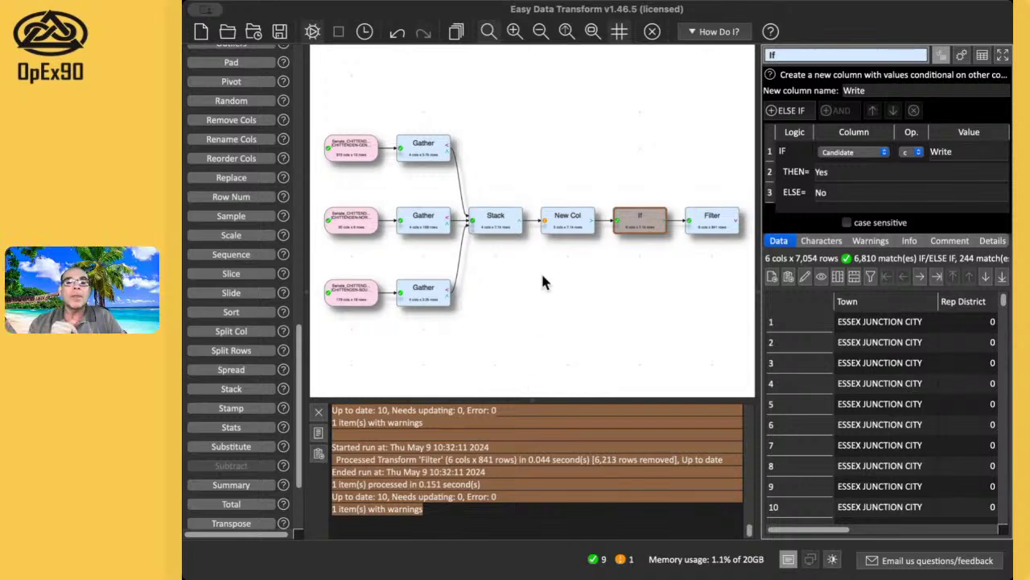
{"action": "left_click", "coordinate": [567, 225]}
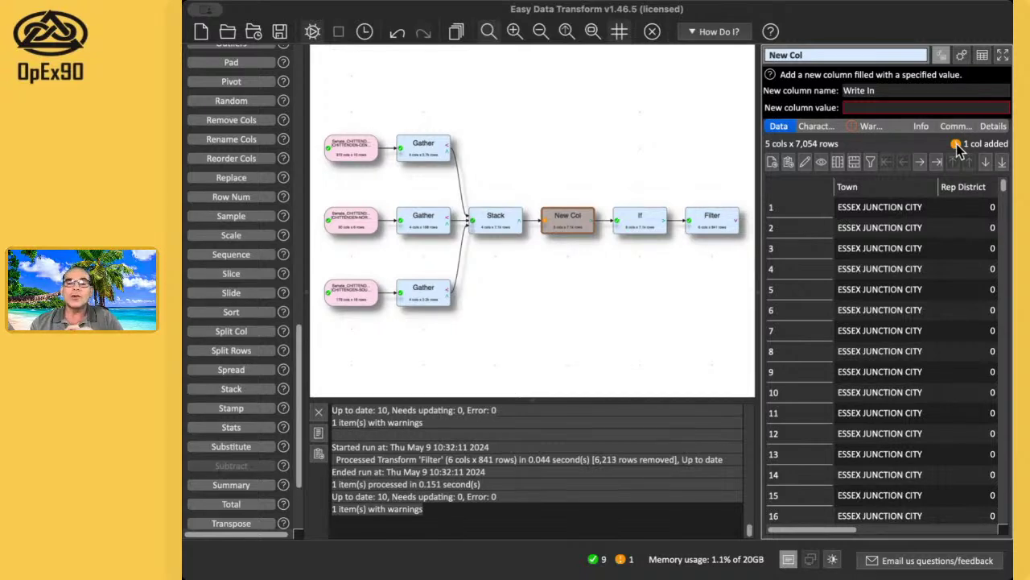
Step: Examine the Filter output's columns and the summary statistics of its Votes column
{"action": "left_click", "coordinate": [713, 223]}
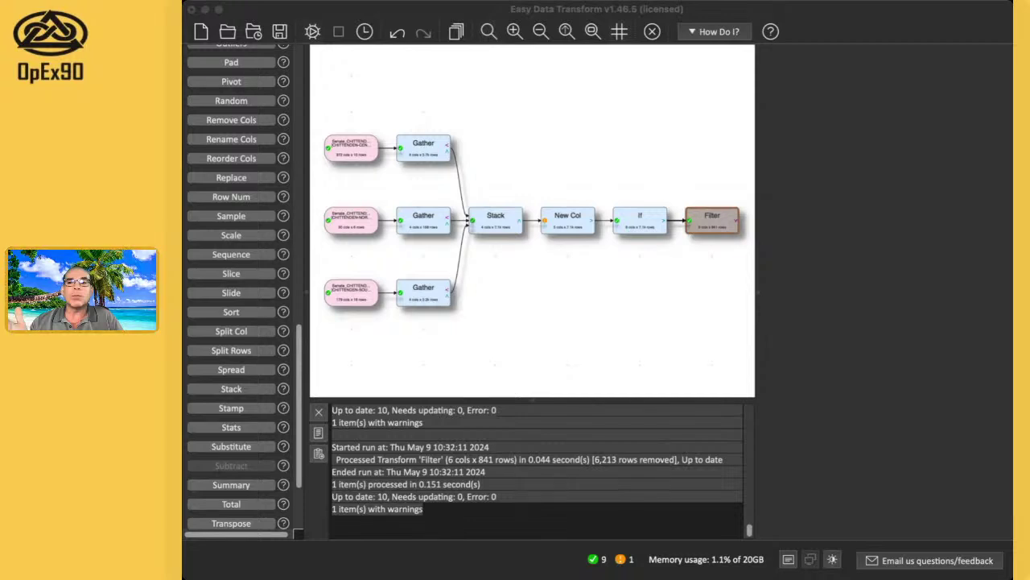
{"action": "scroll", "coordinate": [873, 386], "scroll_direction": "right", "scroll_amount": 5}
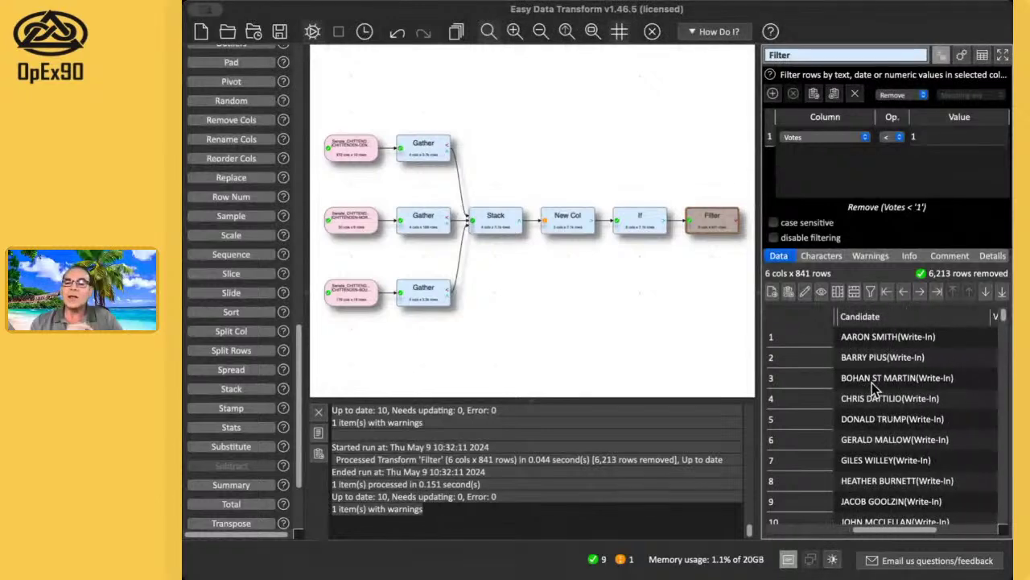
{"action": "scroll", "coordinate": [872, 382], "scroll_direction": "right", "scroll_amount": 3}
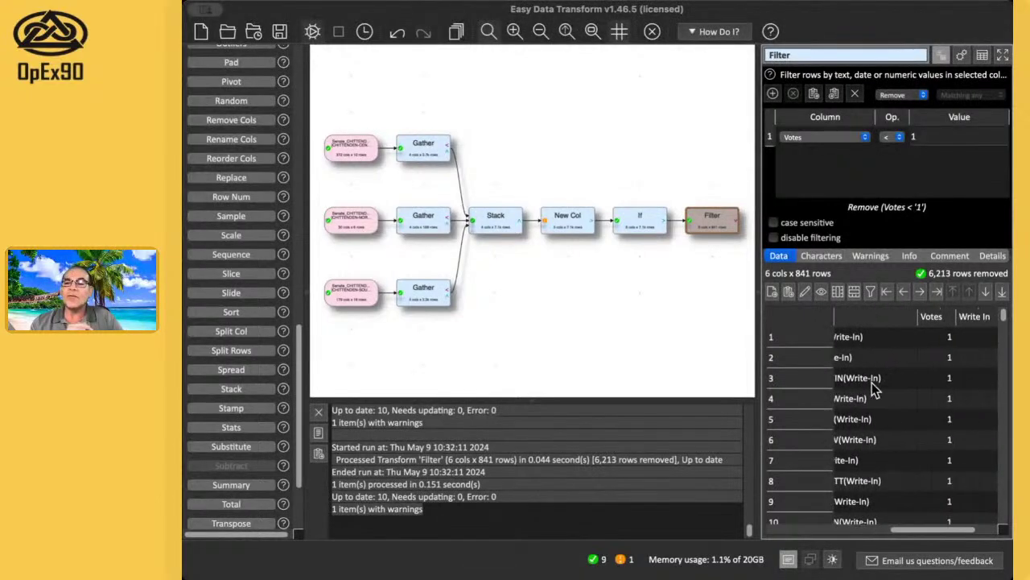
{"action": "left_click", "coordinate": [933, 320]}
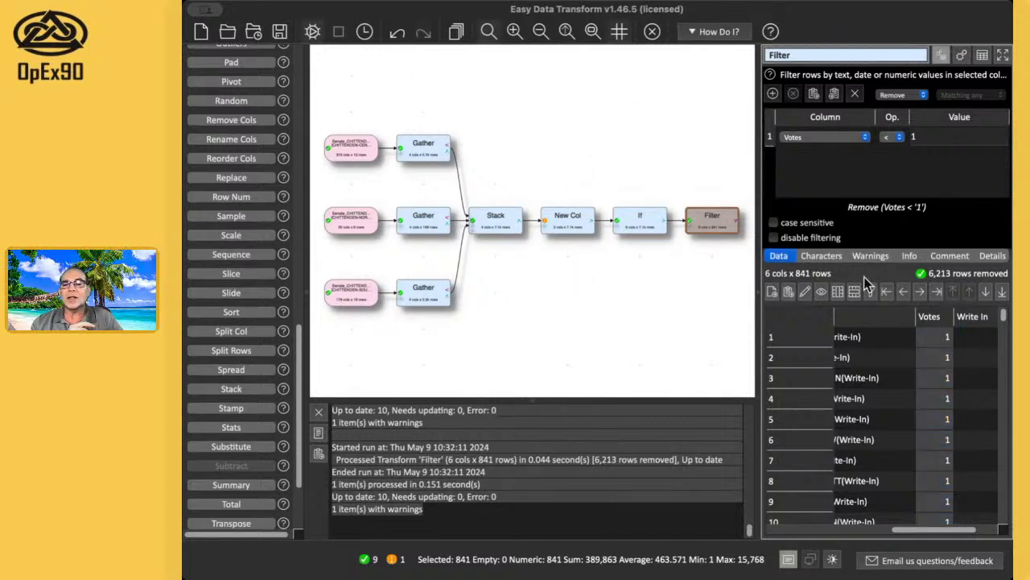
{"action": "scroll", "coordinate": [887, 375], "scroll_direction": "left", "scroll_amount": 6}
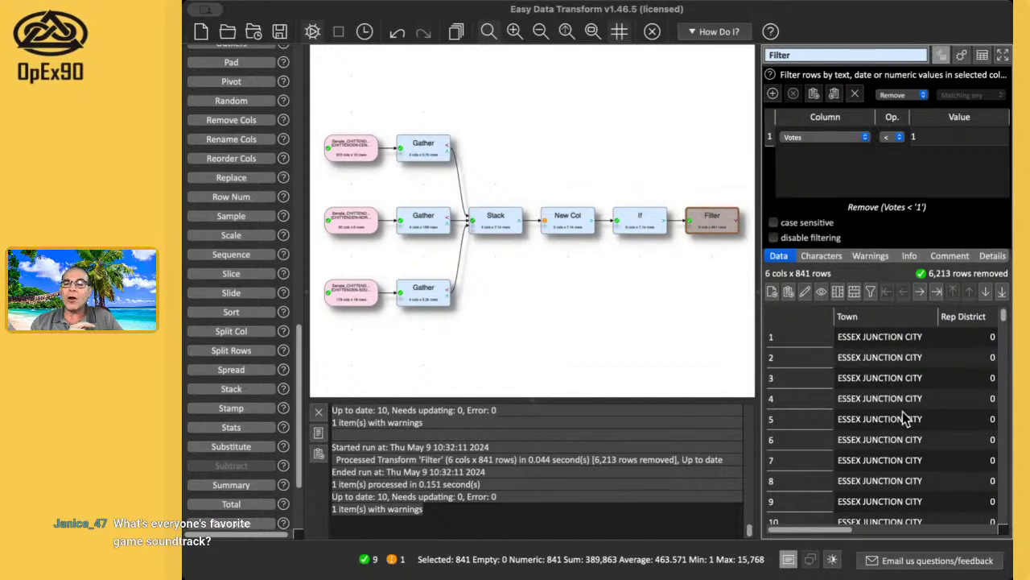
{"action": "scroll", "coordinate": [902, 419], "scroll_direction": "right", "scroll_amount": 3}
{"action": "scroll", "coordinate": [899, 420], "scroll_direction": "right", "scroll_amount": 2}
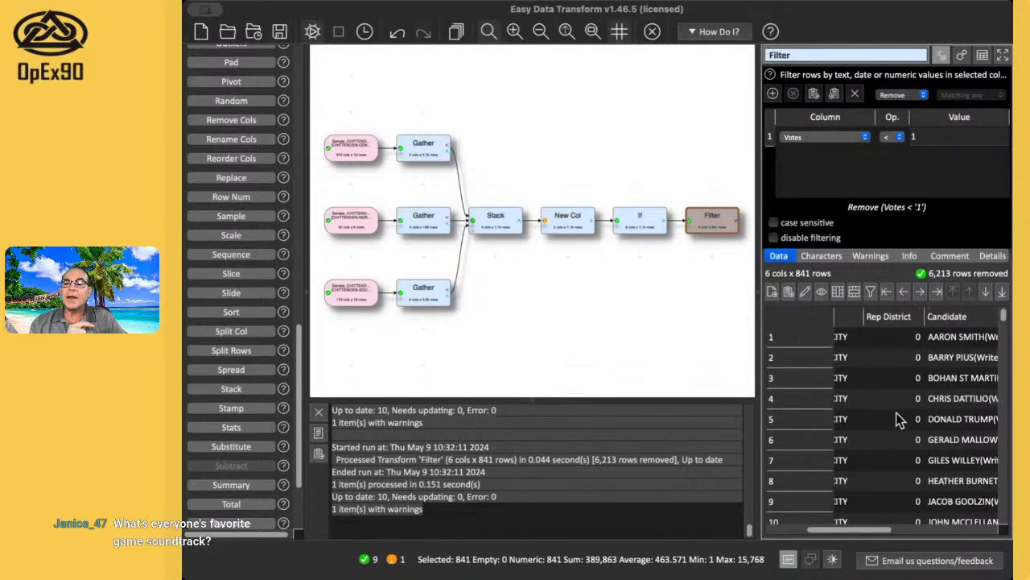
Step: Add a second condition to the Filter that removes rows whose Candidate contains "Total v", matching any condition
{"action": "left_click", "coordinate": [939, 319]}
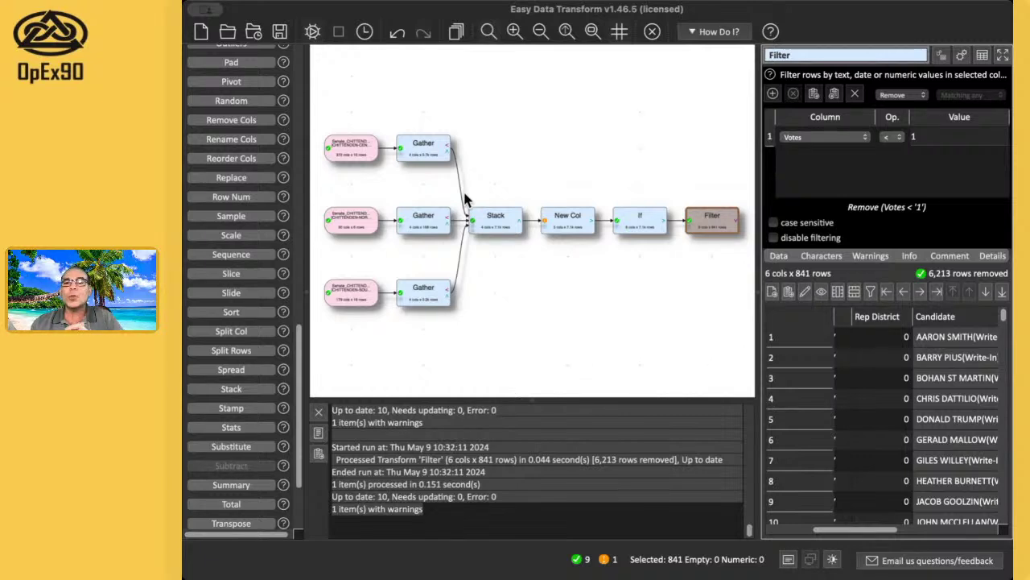
{"action": "left_click", "coordinate": [411, 62]}
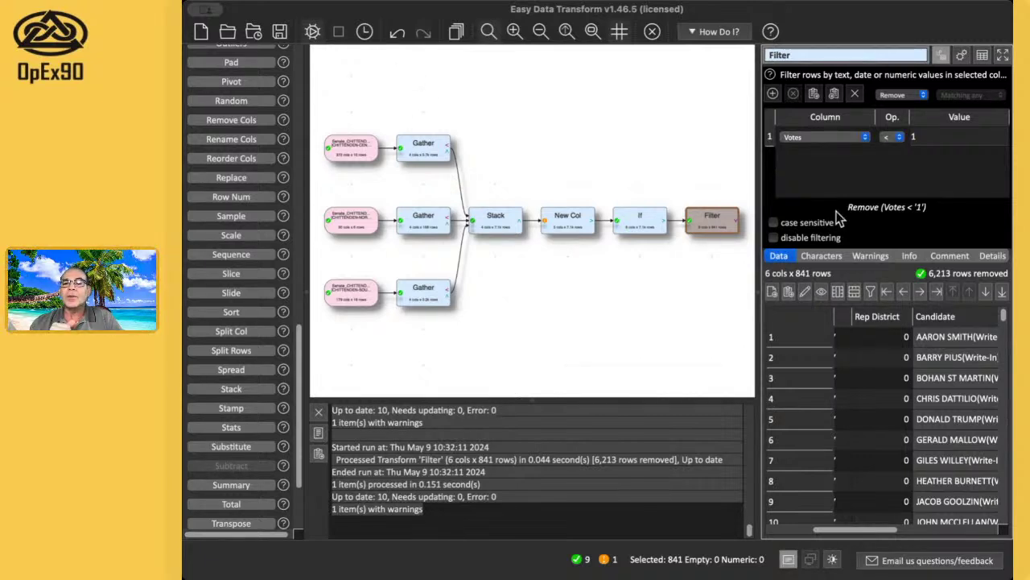
{"action": "left_click", "coordinate": [772, 94]}
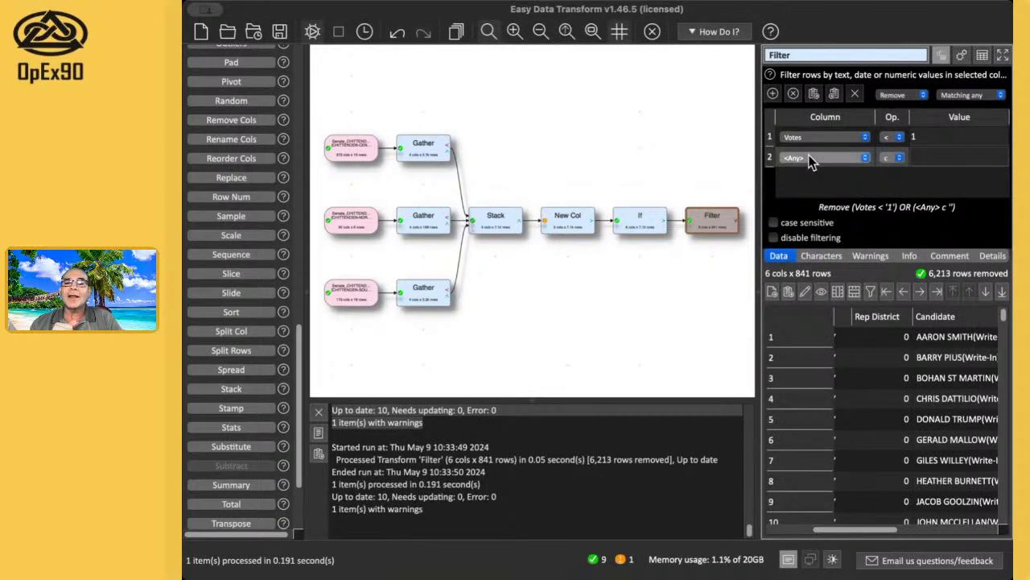
{"action": "left_click", "coordinate": [811, 214]}
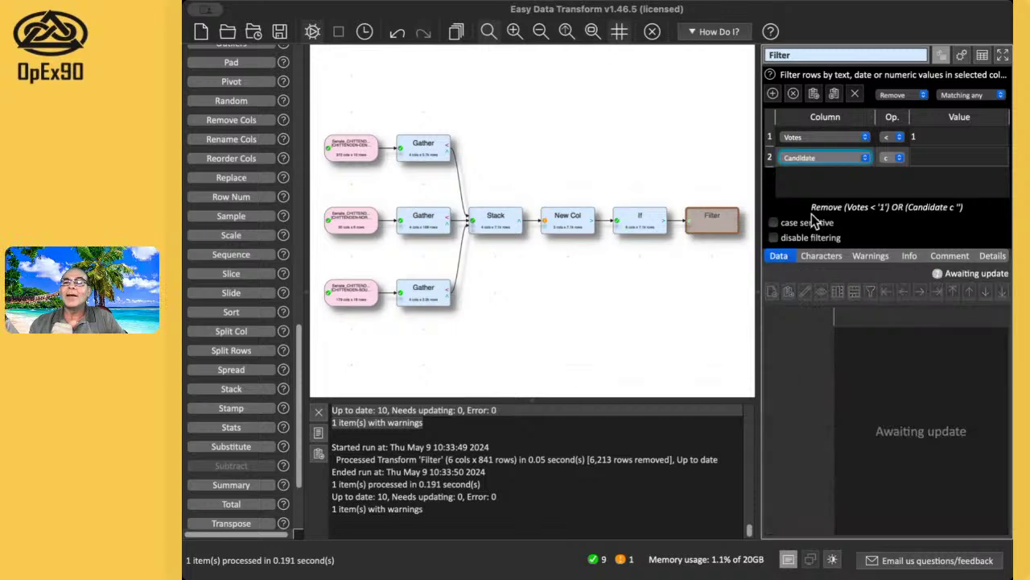
{"action": "left_click", "coordinate": [941, 162]}
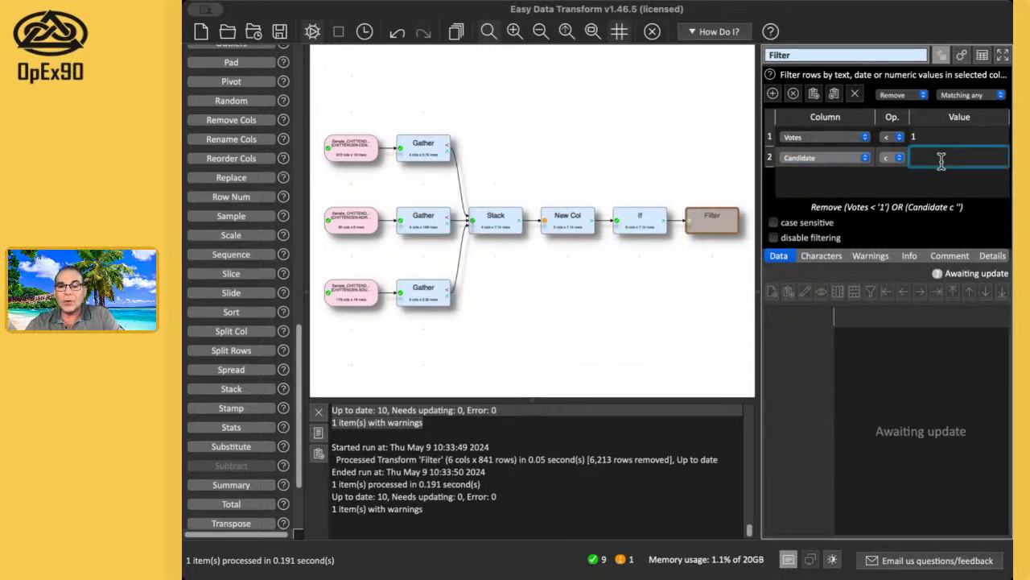
{"action": "type", "text": "Tot"}
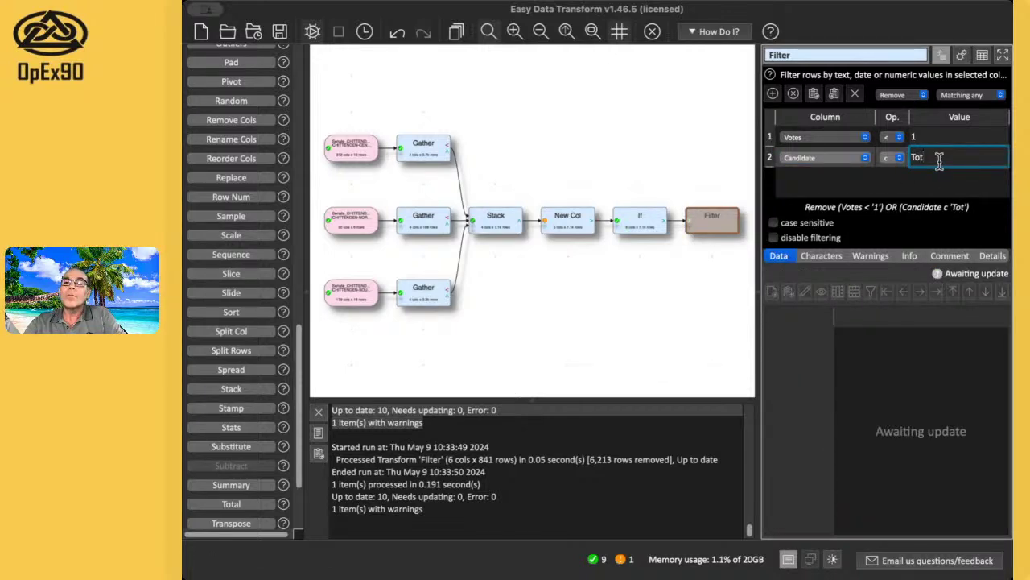
{"action": "type", "text": "al v"}
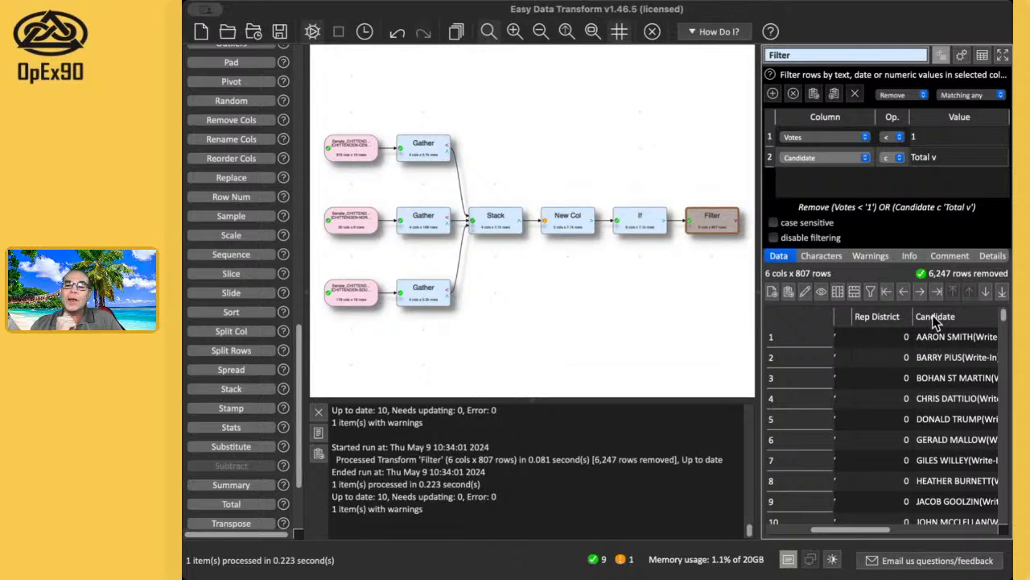
Step: Examine the Filter output's Candidate column statistics and its Town, Votes, Write In and Write columns
{"action": "left_click", "coordinate": [936, 317]}
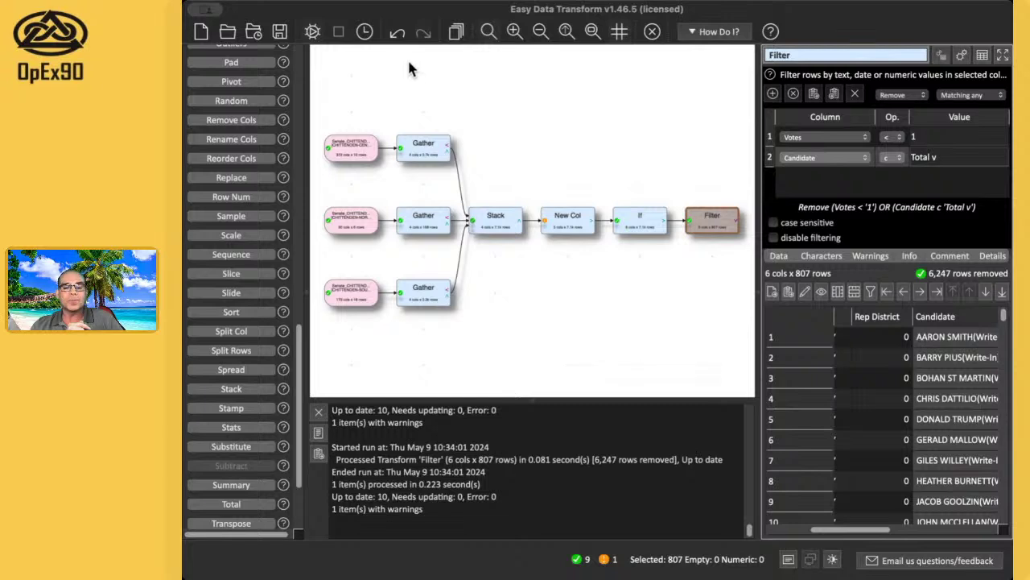
{"action": "left_click", "coordinate": [412, 95]}
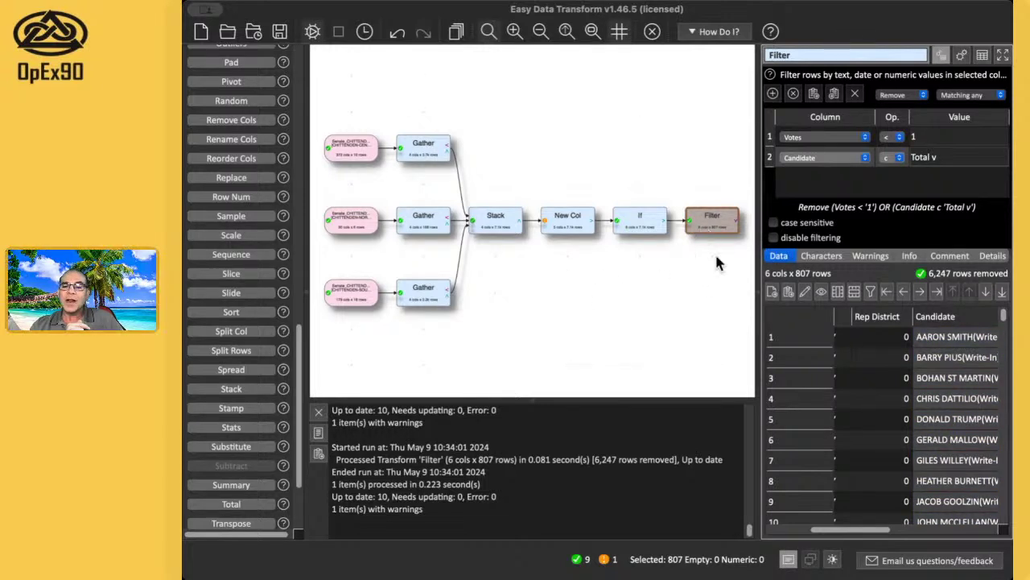
{"action": "scroll", "coordinate": [841, 339], "scroll_direction": "right", "scroll_amount": 5}
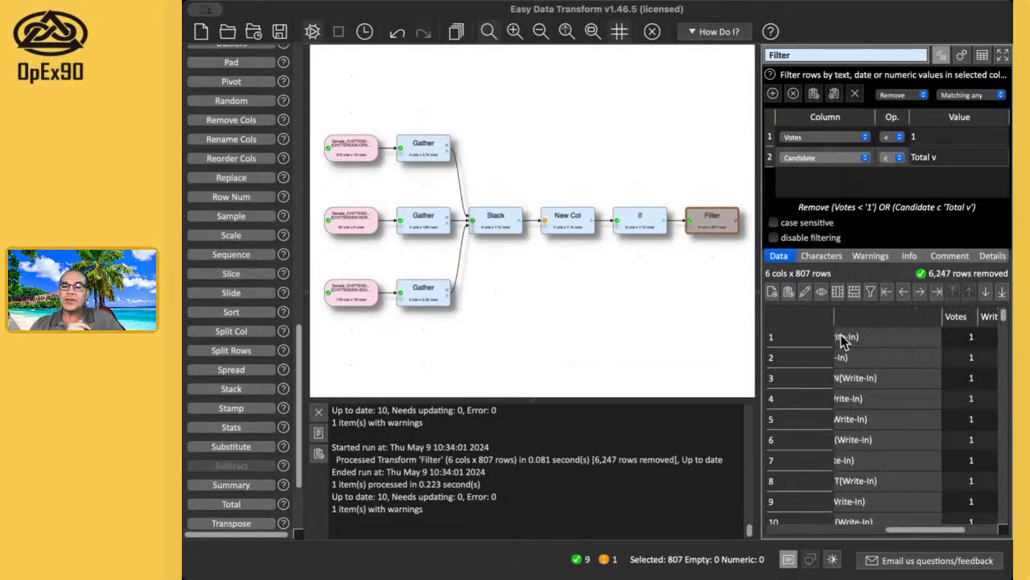
{"action": "scroll", "coordinate": [841, 340], "scroll_direction": "left", "scroll_amount": 5}
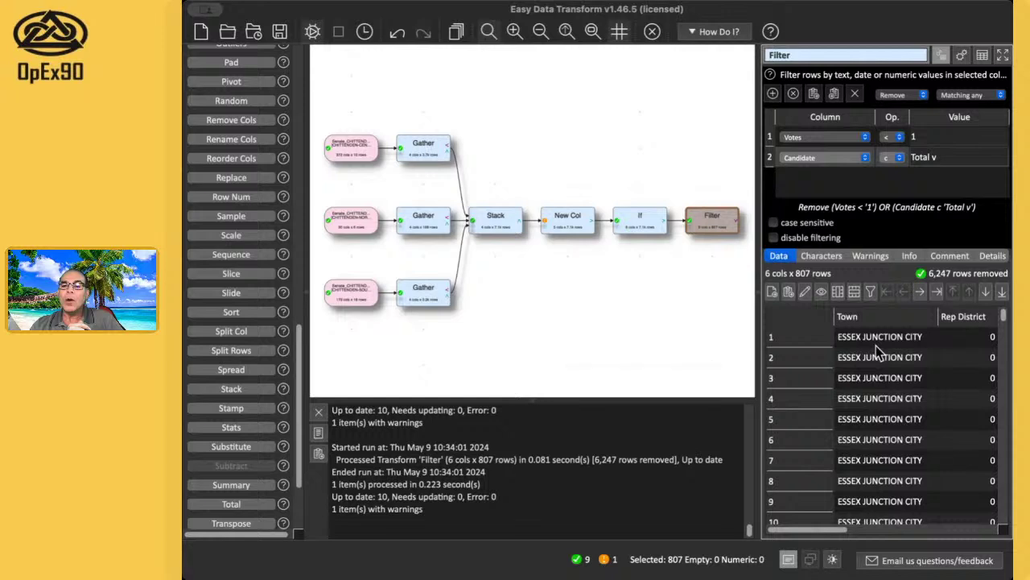
{"action": "scroll", "coordinate": [876, 346], "scroll_direction": "right", "scroll_amount": 2}
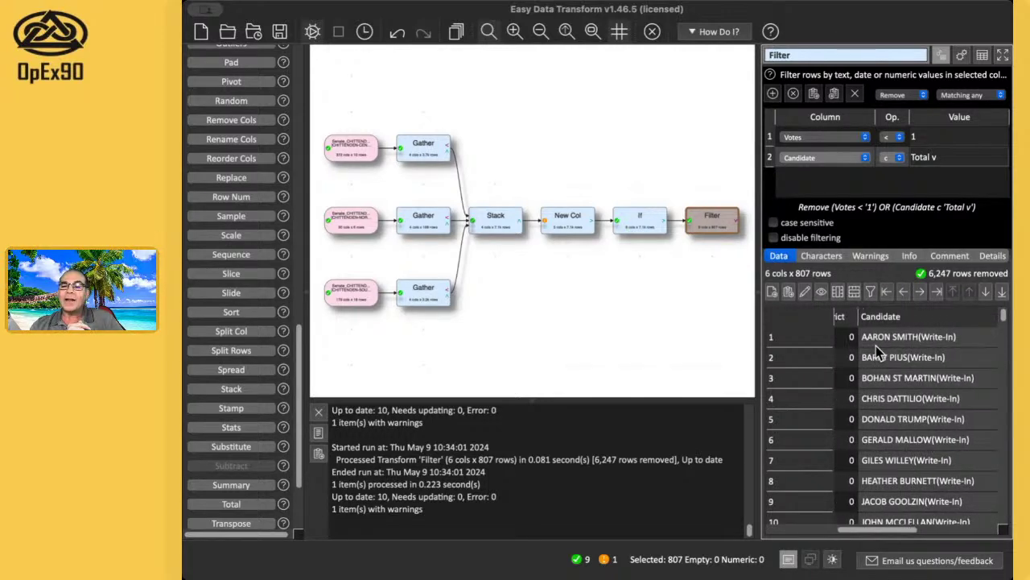
{"action": "scroll", "coordinate": [901, 352], "scroll_direction": "right", "scroll_amount": 4}
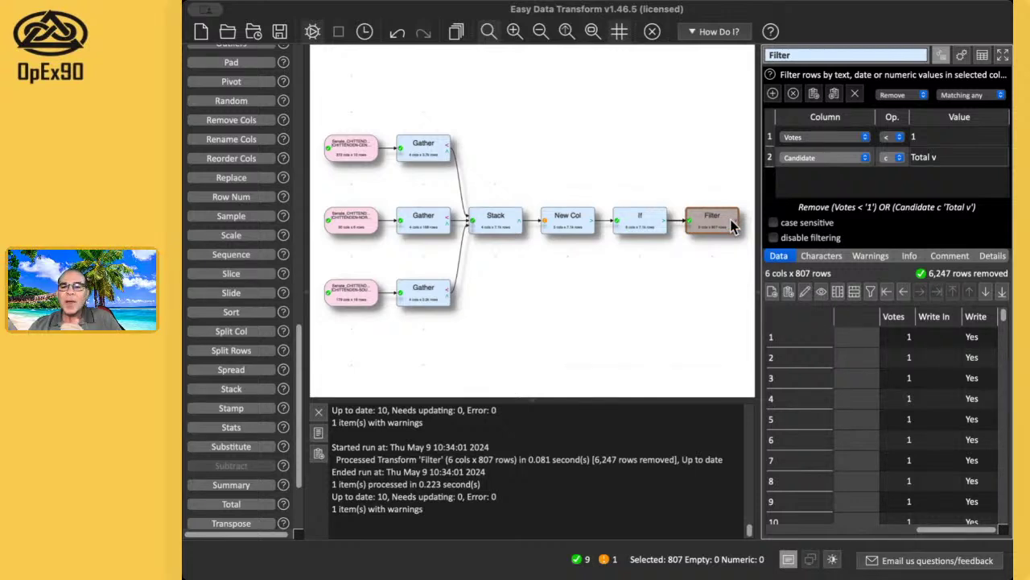
Step: Add a third condition to the Filter that removes rows whose Write column contains "yes"
{"action": "left_click", "coordinate": [651, 228]}
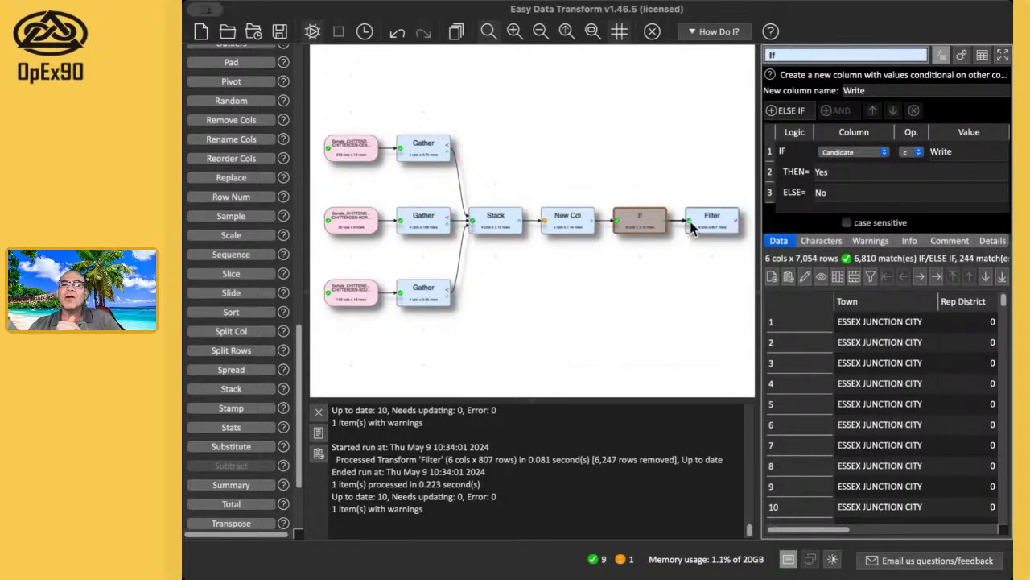
{"action": "left_click", "coordinate": [712, 229]}
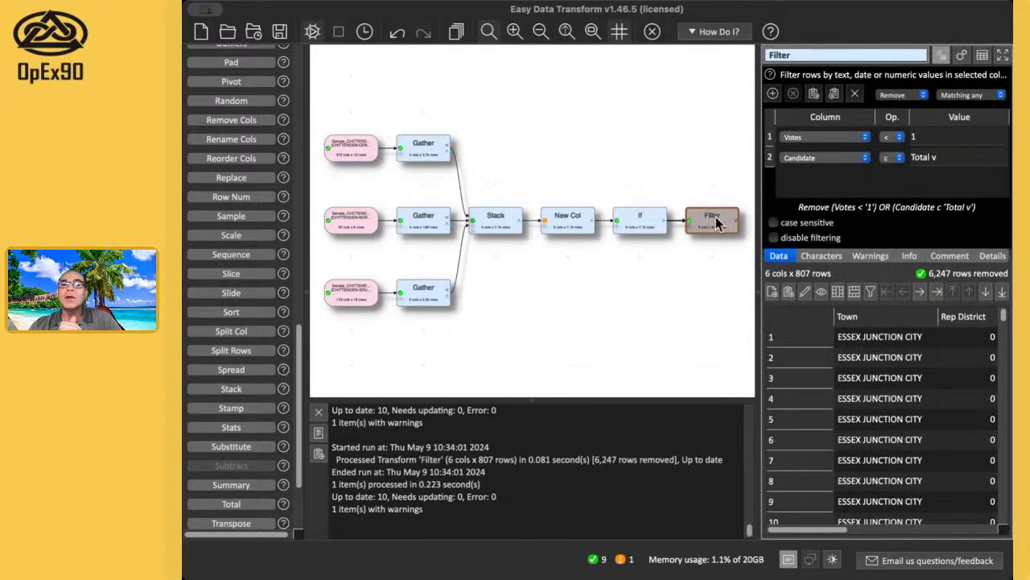
{"action": "left_click", "coordinate": [773, 94]}
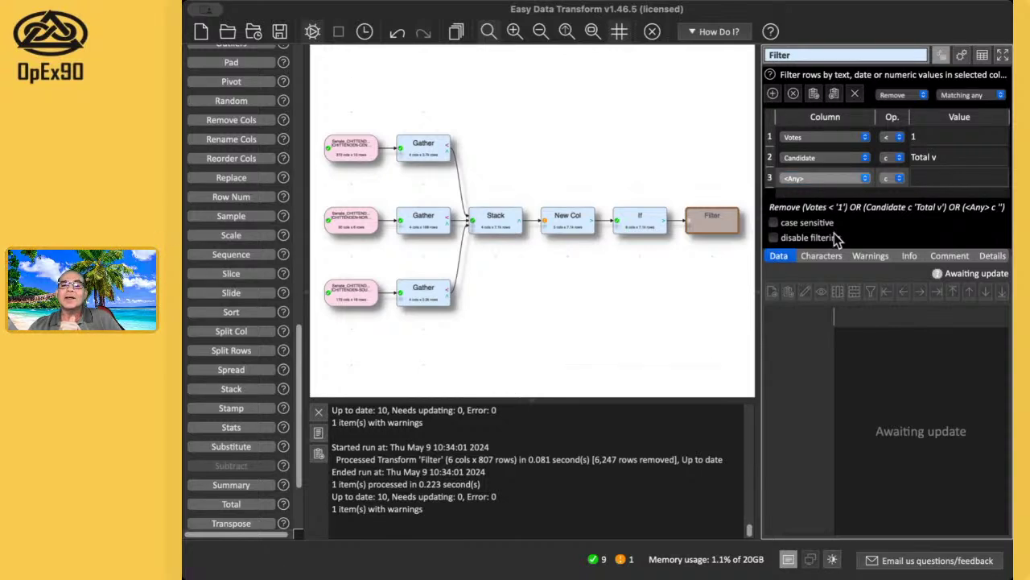
{"action": "key", "text": "w"}
{"action": "left_click", "coordinate": [952, 182]}
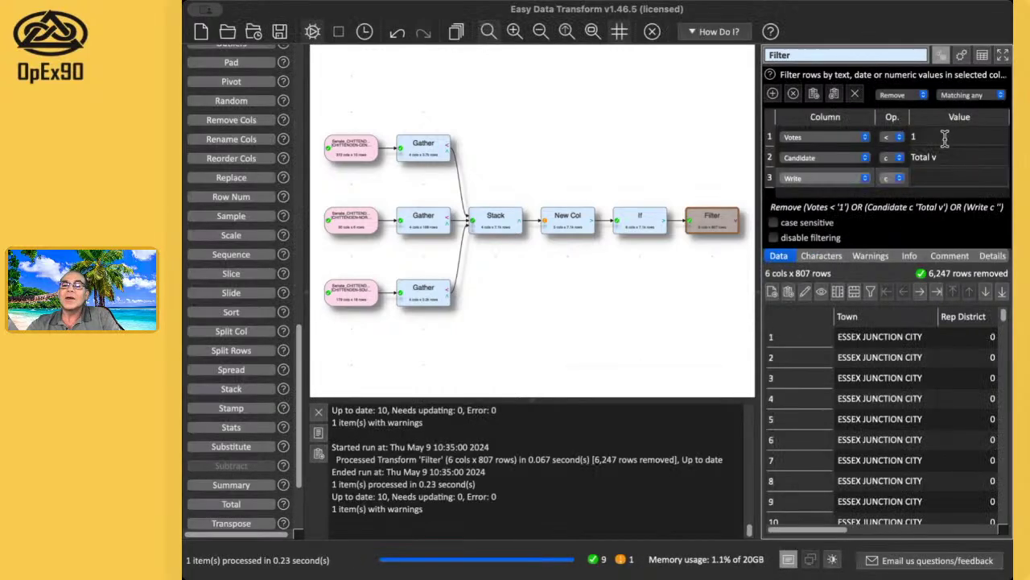
{"action": "type", "text": "yes"}
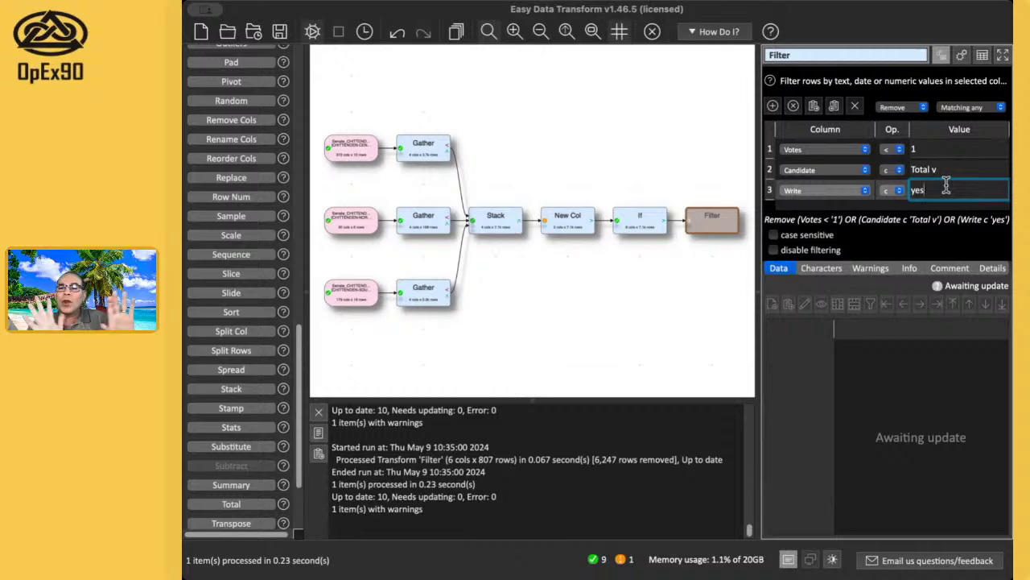
{"action": "key", "text": "Return"}
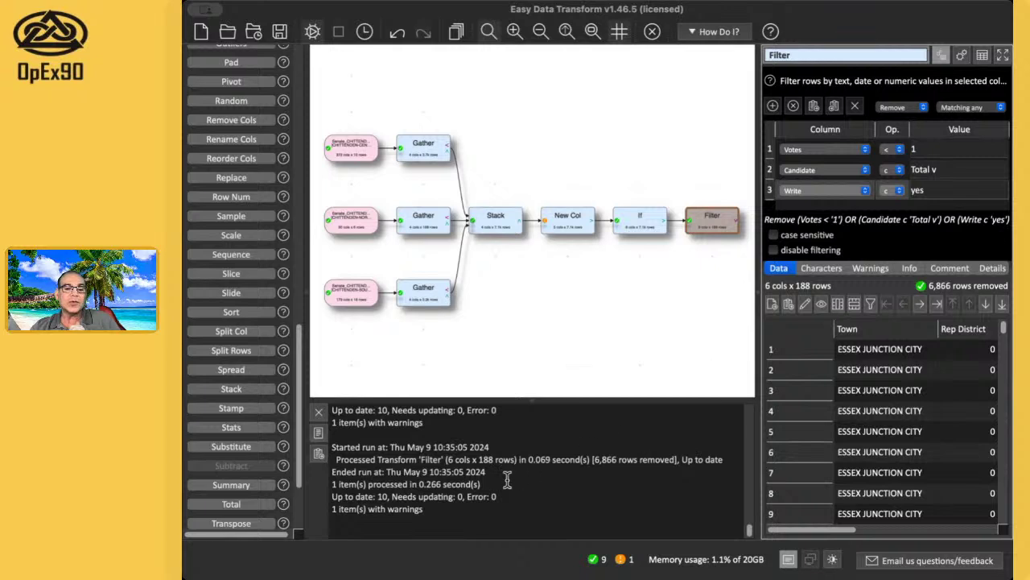
Step: Review the latest run log and the columns of the Filter output
{"action": "left_click_drag", "start_coordinate": [501, 495], "coordinate": [376, 433]}
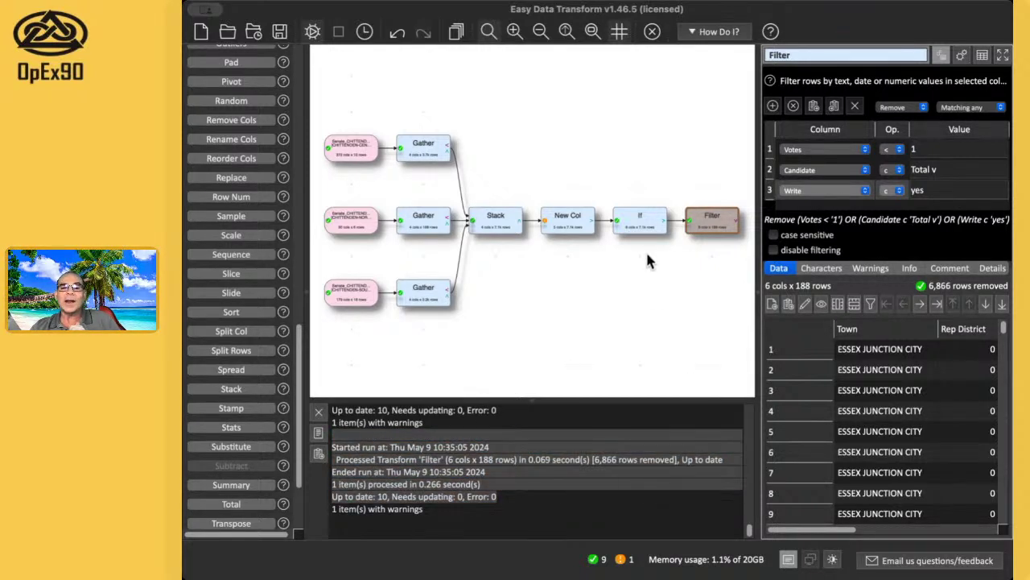
{"action": "left_click", "coordinate": [652, 229]}
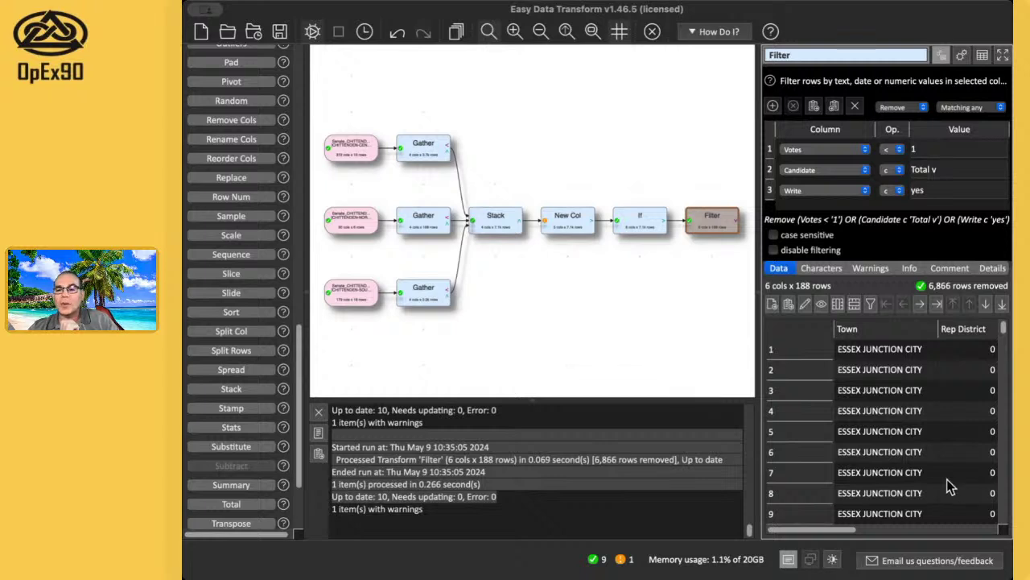
{"action": "scroll", "coordinate": [947, 481], "scroll_direction": "right", "scroll_amount": 3}
{"action": "scroll", "coordinate": [947, 479], "scroll_direction": "right", "scroll_amount": 4}
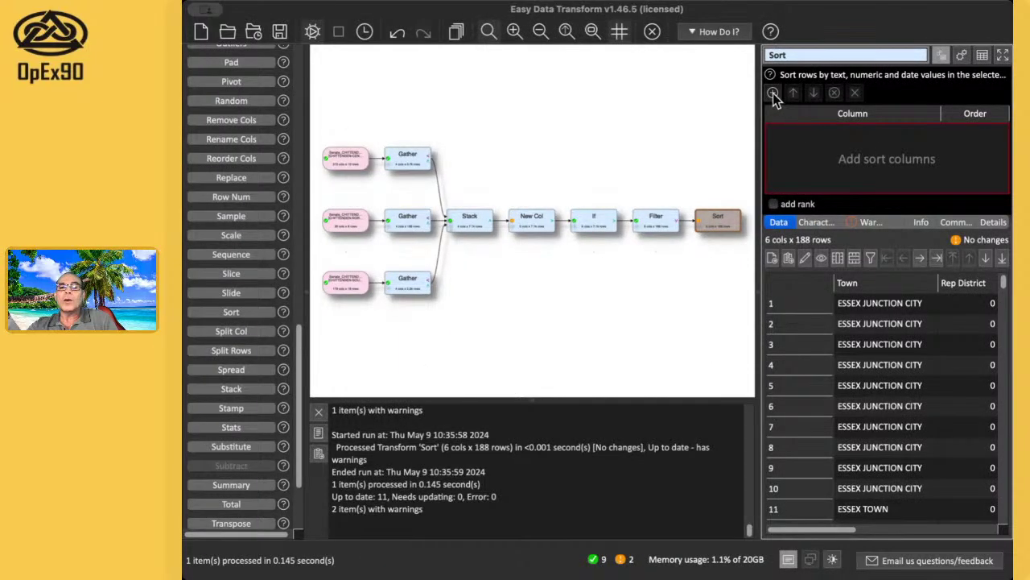
Step: Configure the Sort transform to order rows by Town ascending and by Votes descending within each town
{"action": "left_click", "coordinate": [774, 94]}
{"action": "left_click", "coordinate": [959, 137]}
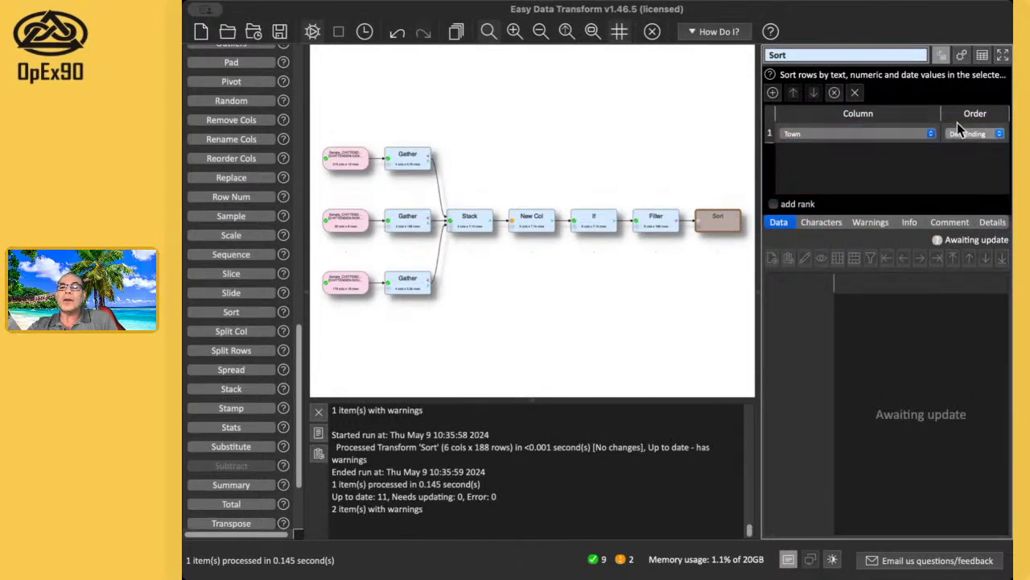
{"action": "left_click", "coordinate": [957, 121]}
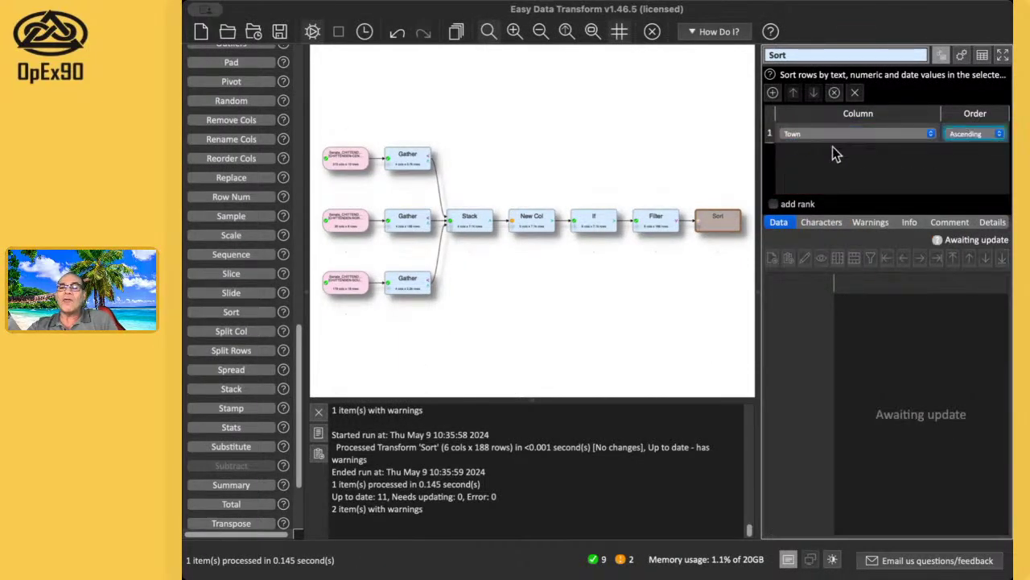
{"action": "left_click", "coordinate": [773, 94]}
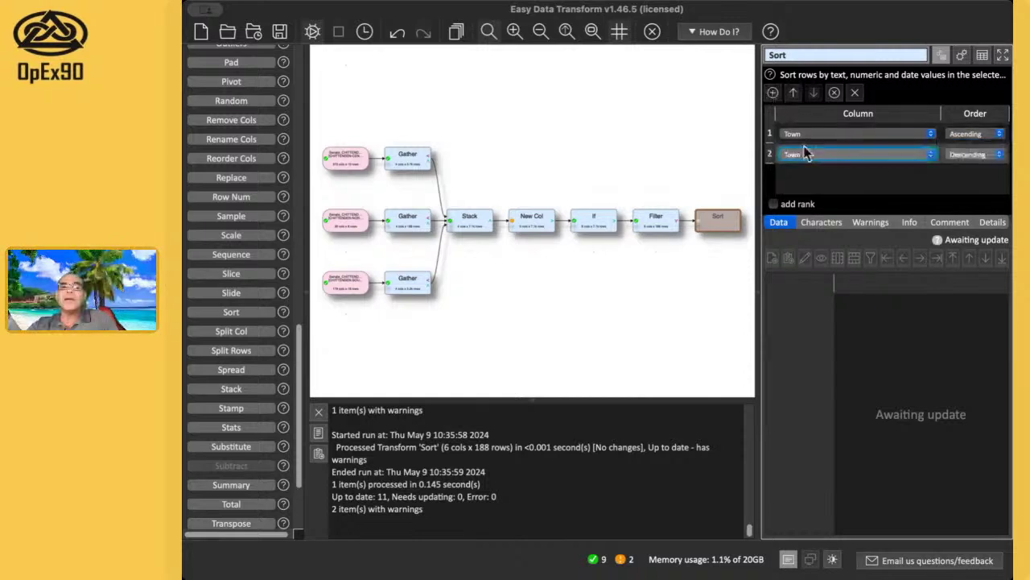
{"action": "left_click", "coordinate": [819, 210]}
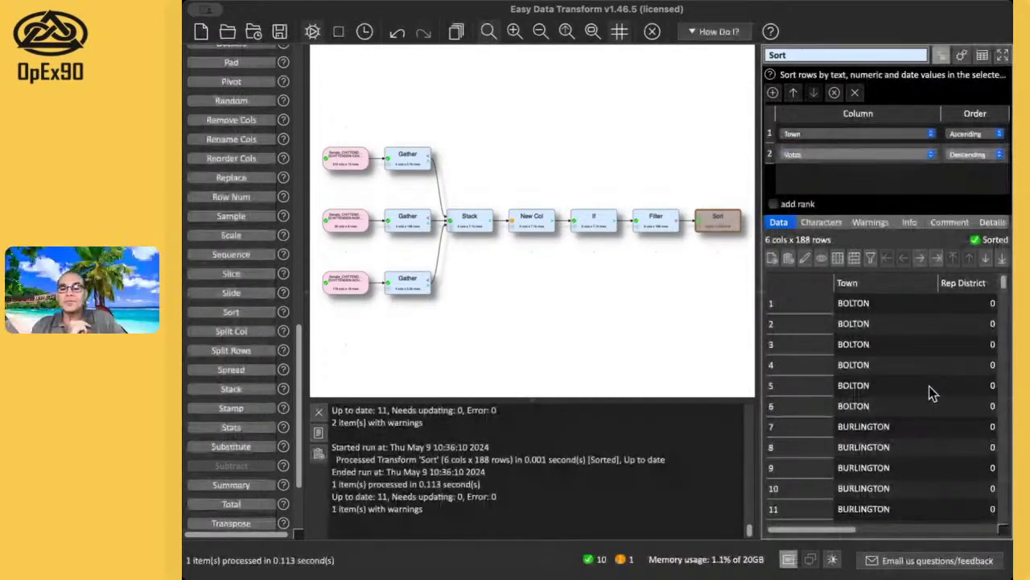
Step: Examine the Sort output, comparing the Town, Rep District, Candidate and Votes columns
{"action": "scroll", "coordinate": [930, 392], "scroll_direction": "right", "scroll_amount": 5}
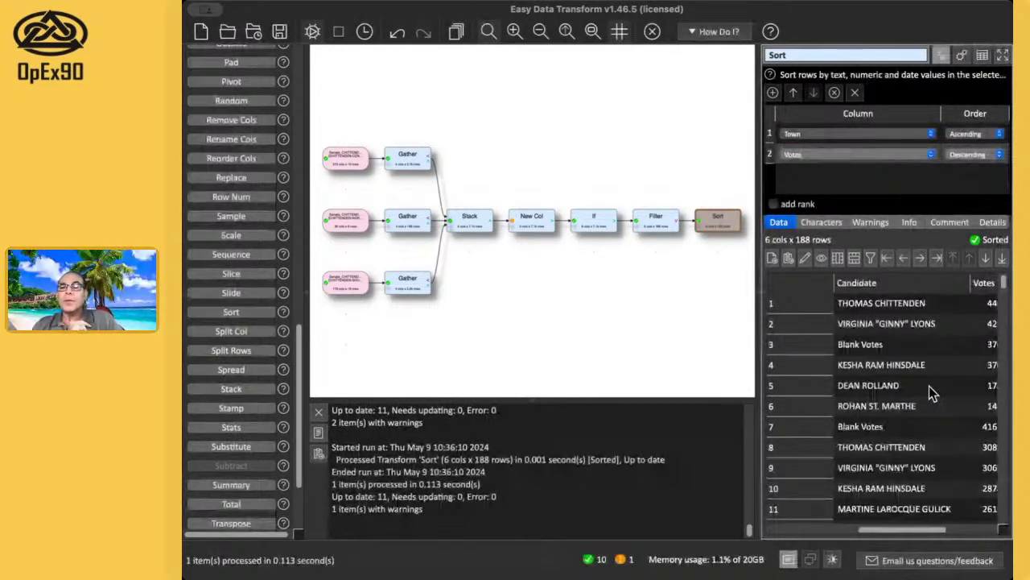
{"action": "scroll", "coordinate": [873, 370], "scroll_direction": "left", "scroll_amount": 5}
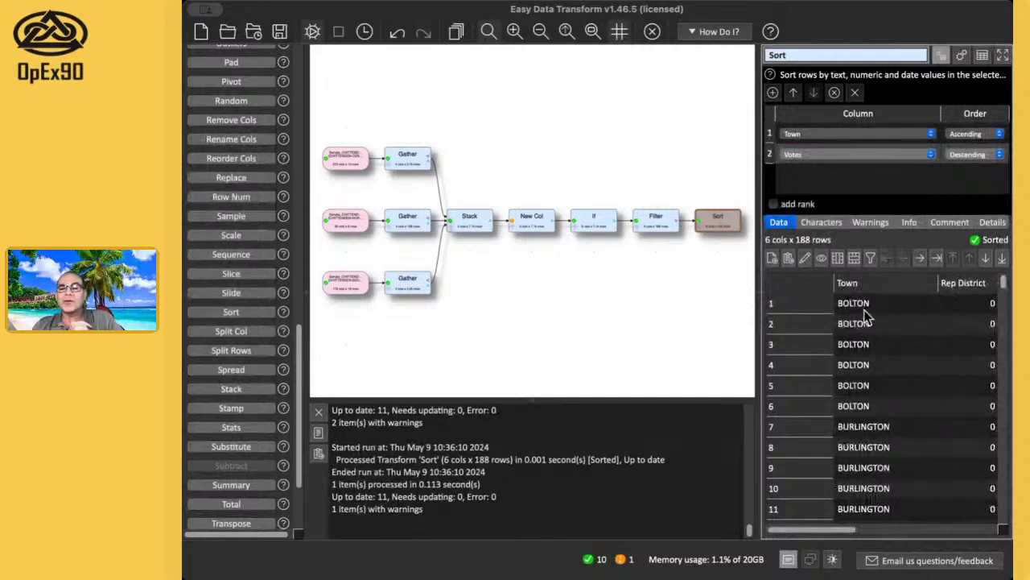
{"action": "left_click", "coordinate": [865, 311]}
{"action": "scroll", "coordinate": [876, 360], "scroll_direction": "right", "scroll_amount": 2}
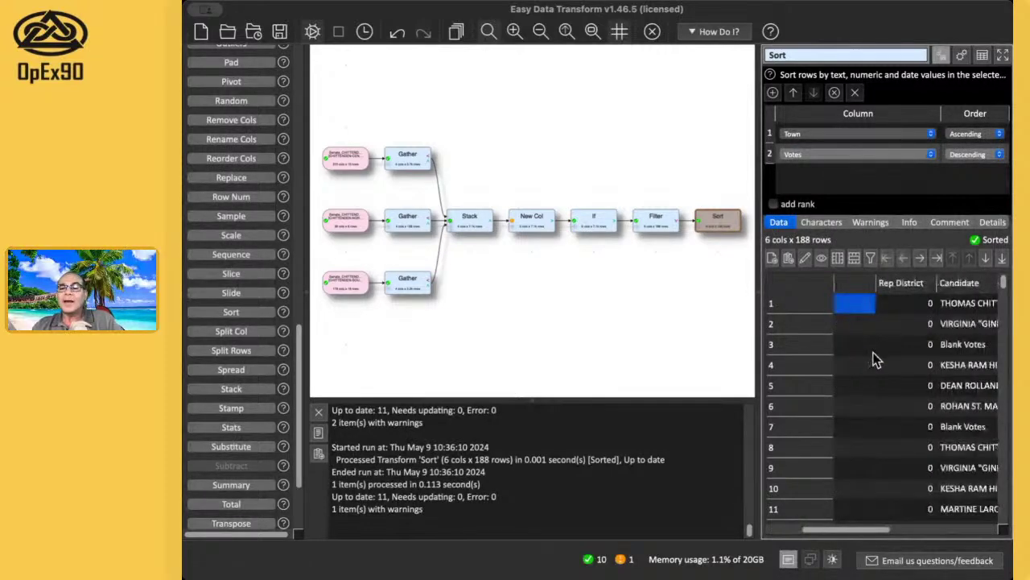
{"action": "scroll", "coordinate": [876, 360], "scroll_direction": "right", "scroll_amount": 1}
{"action": "scroll", "coordinate": [875, 360], "scroll_direction": "right", "scroll_amount": 2}
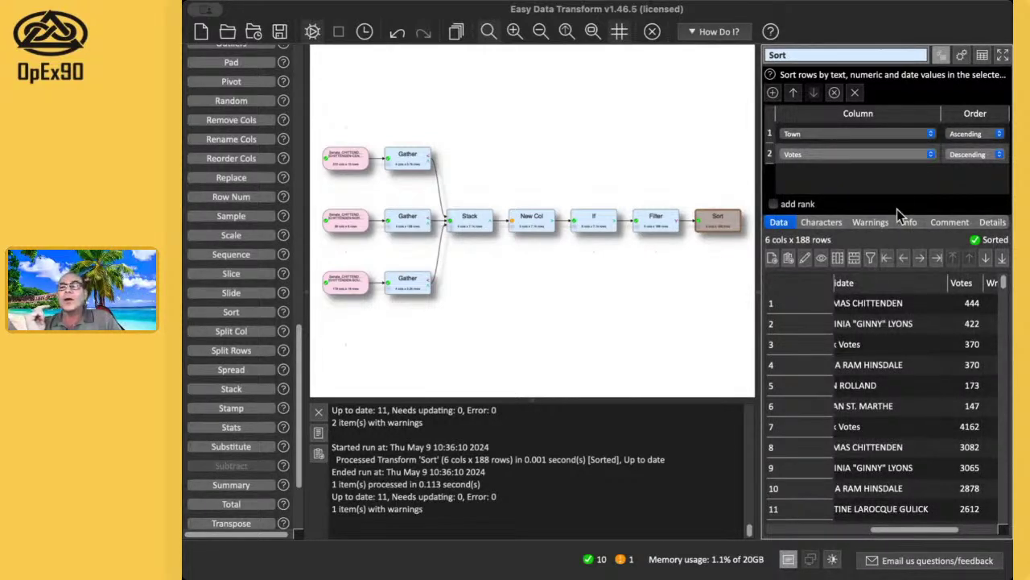
{"action": "left_click", "coordinate": [1002, 55]}
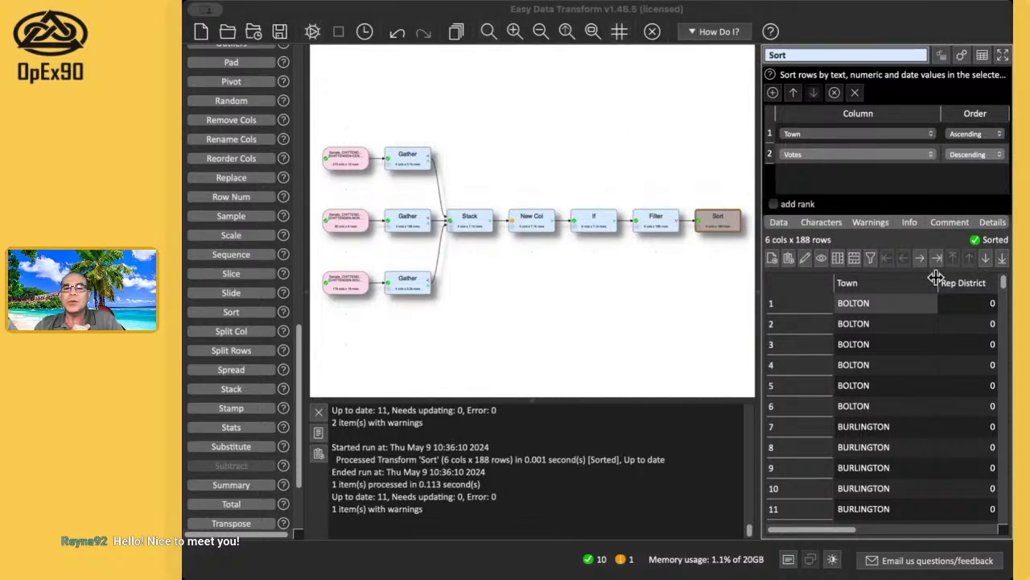
Step: Add the Candidate Listing sheet of 2022 Qualfied Candidate Listing.xlsx as an input and place it below the Filter transform
{"action": "left_click", "coordinate": [640, 299]}
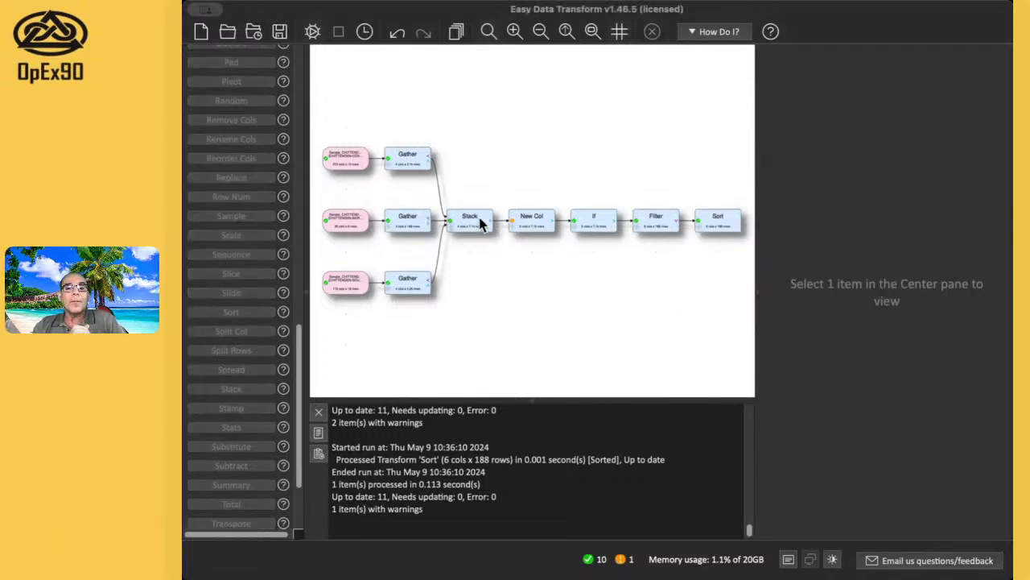
{"action": "left_click", "coordinate": [677, 403]}
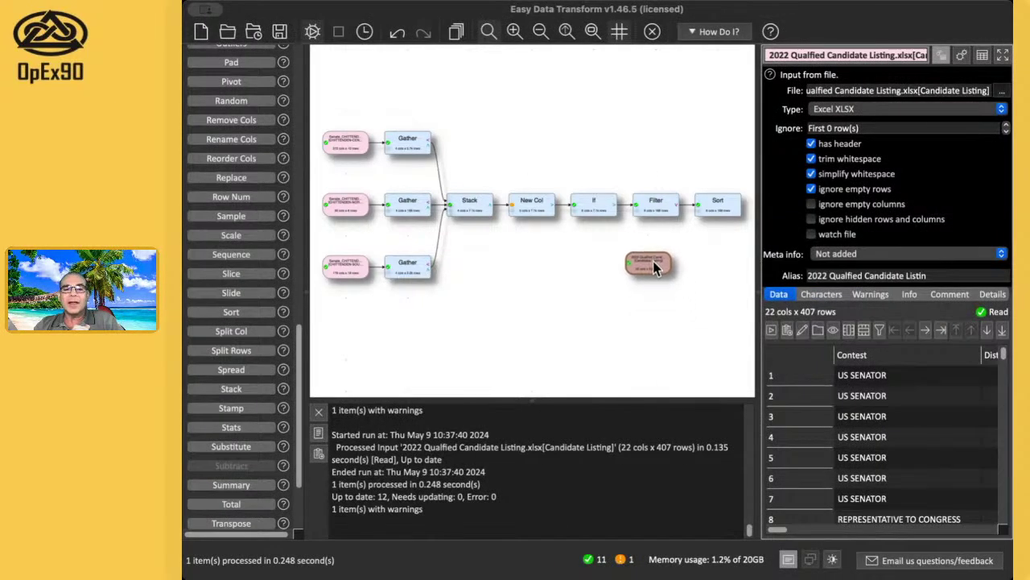
{"action": "left_click_drag", "start_coordinate": [653, 262], "coordinate": [654, 278]}
{"action": "key", "text": "super+Tab"}
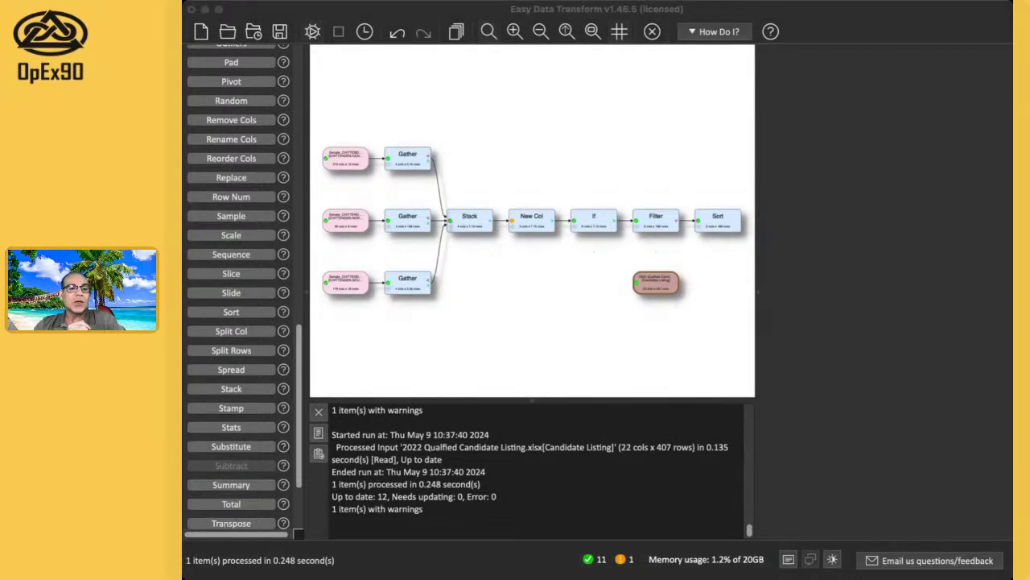
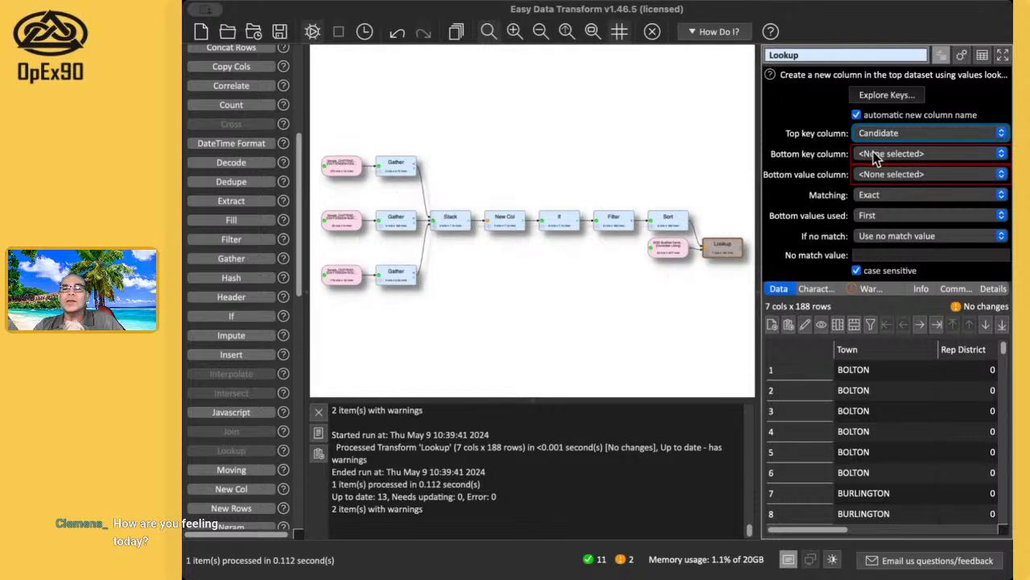
Step: Set the Lookup's bottom key column to Name On Ballot, bottom value column to Party, and matching to Fuzzy with 90% closeness
{"action": "left_click", "coordinate": [874, 156]}
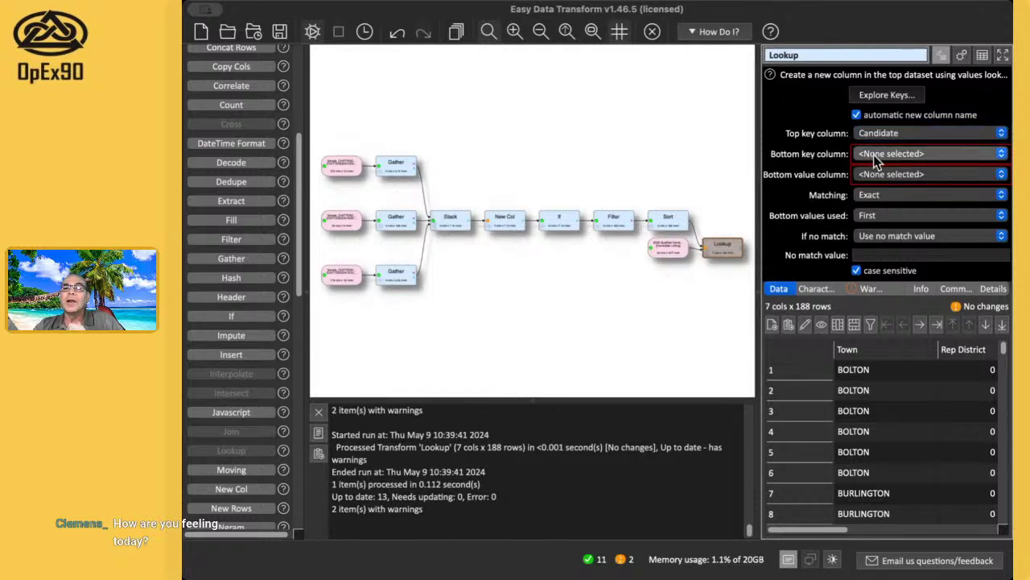
{"action": "left_click", "coordinate": [884, 88]}
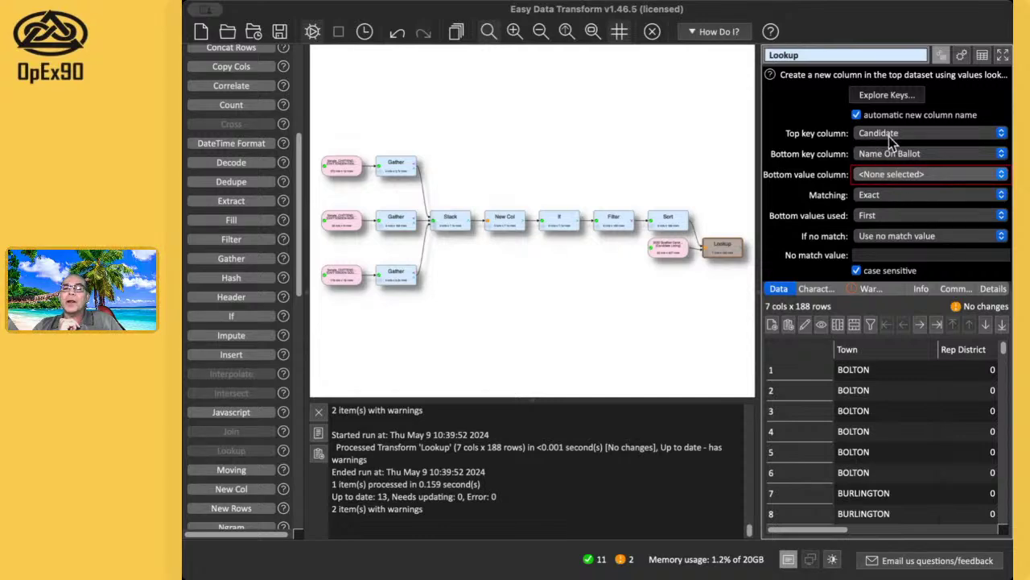
{"action": "key", "text": "Down"}
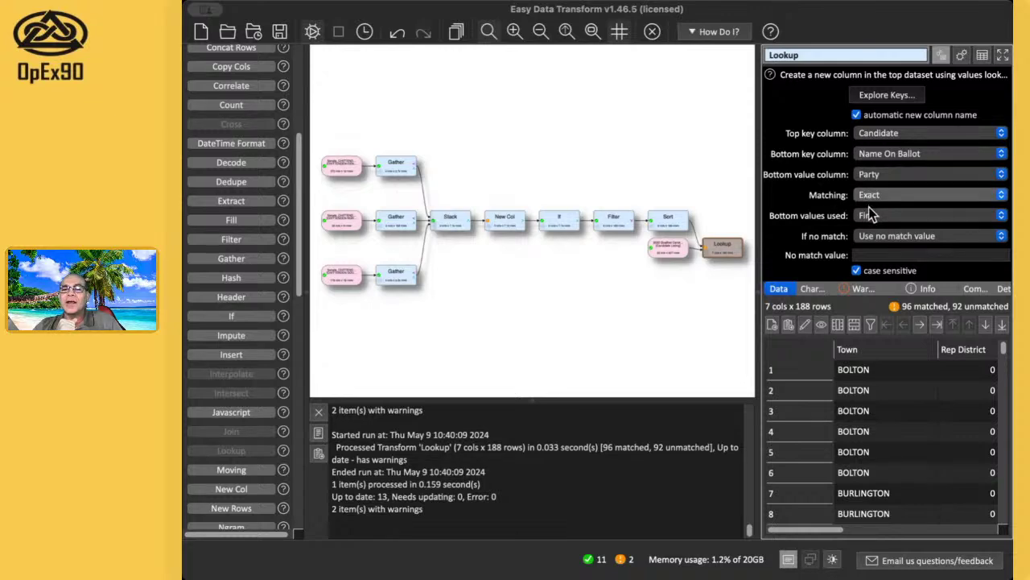
{"action": "scroll", "coordinate": [869, 205], "scroll_direction": "down", "scroll_amount": 1}
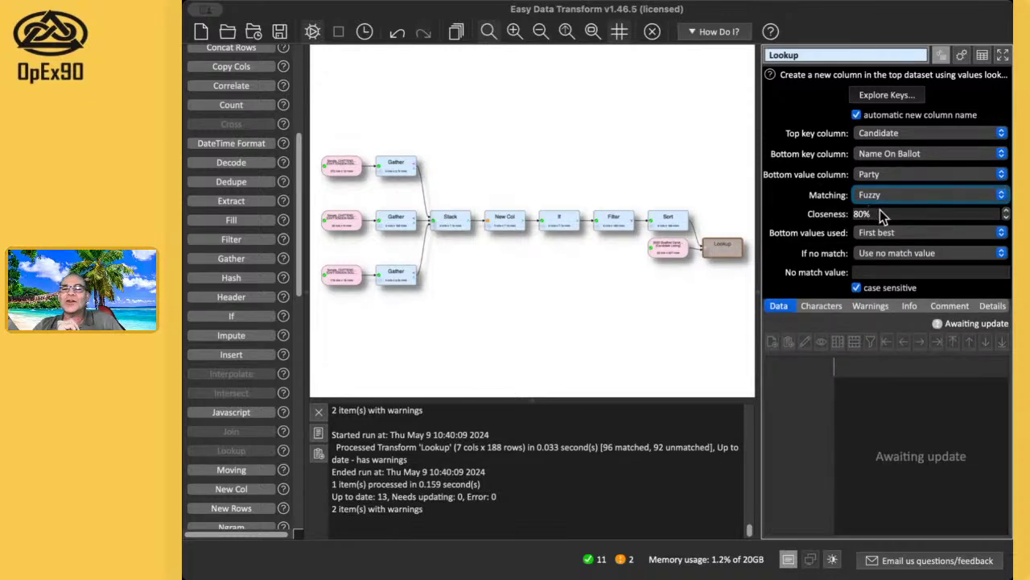
{"action": "left_click", "coordinate": [1006, 210]}
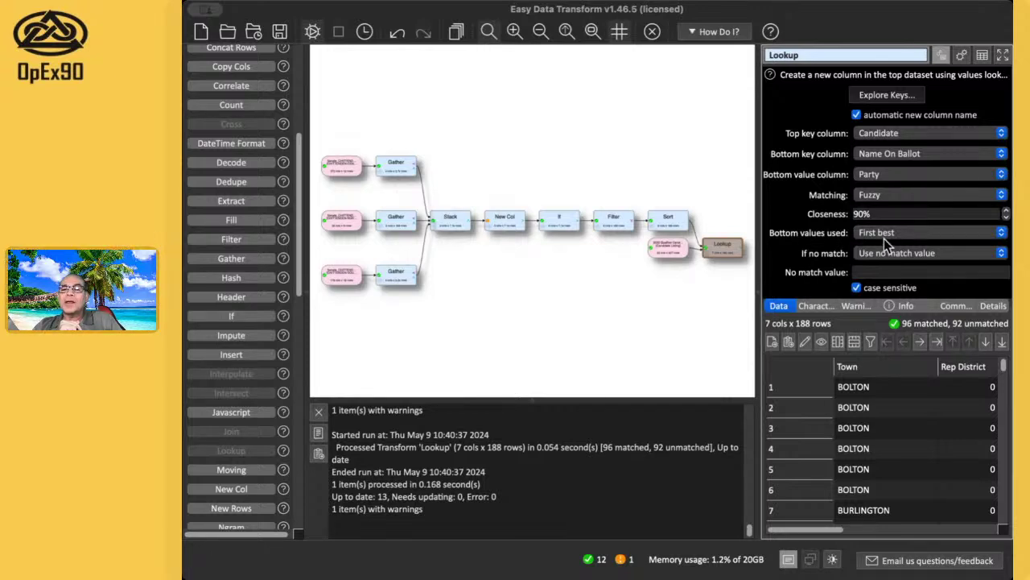
Step: Set the Lookup's no match value to No Match and turn off case sensitivity
{"action": "left_click", "coordinate": [898, 271]}
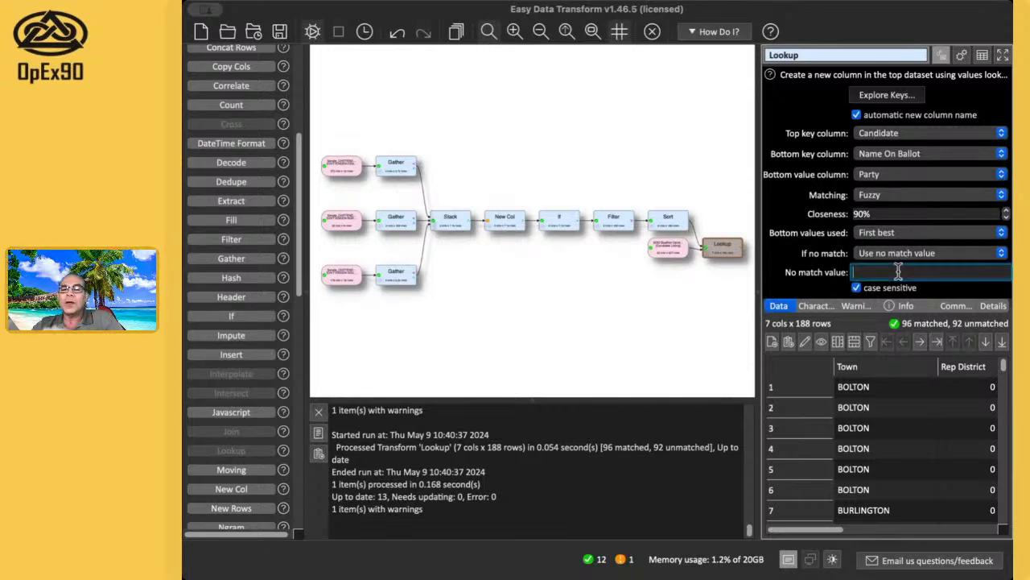
{"action": "type", "text": "No"}
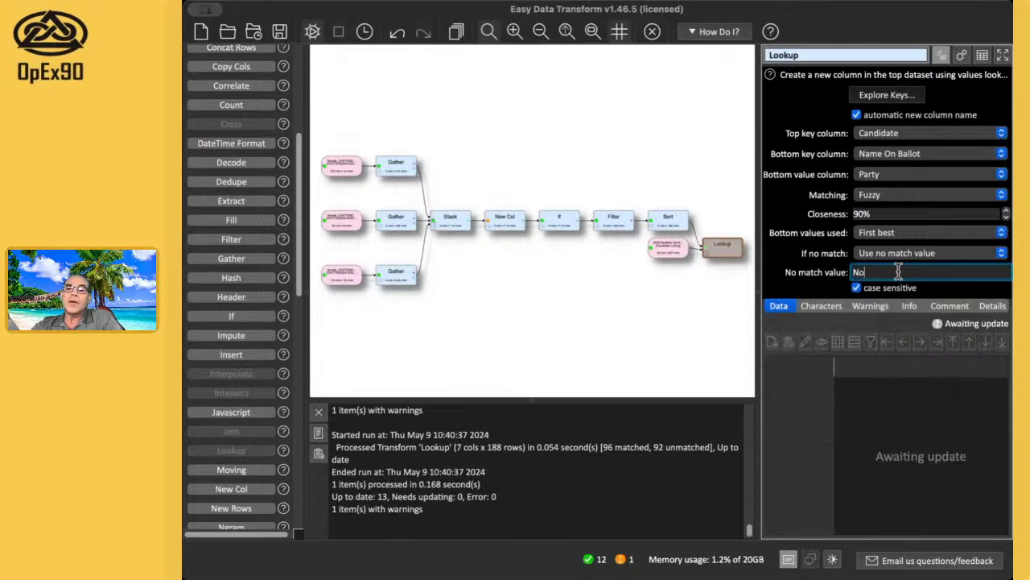
{"action": "type", "text": " Mat"}
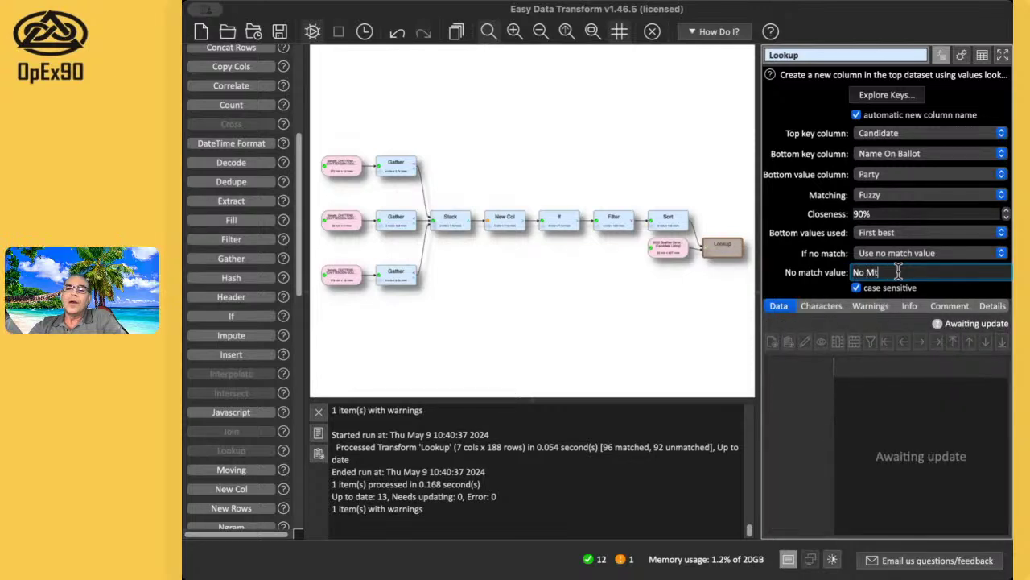
{"action": "type", "text": "ch"}
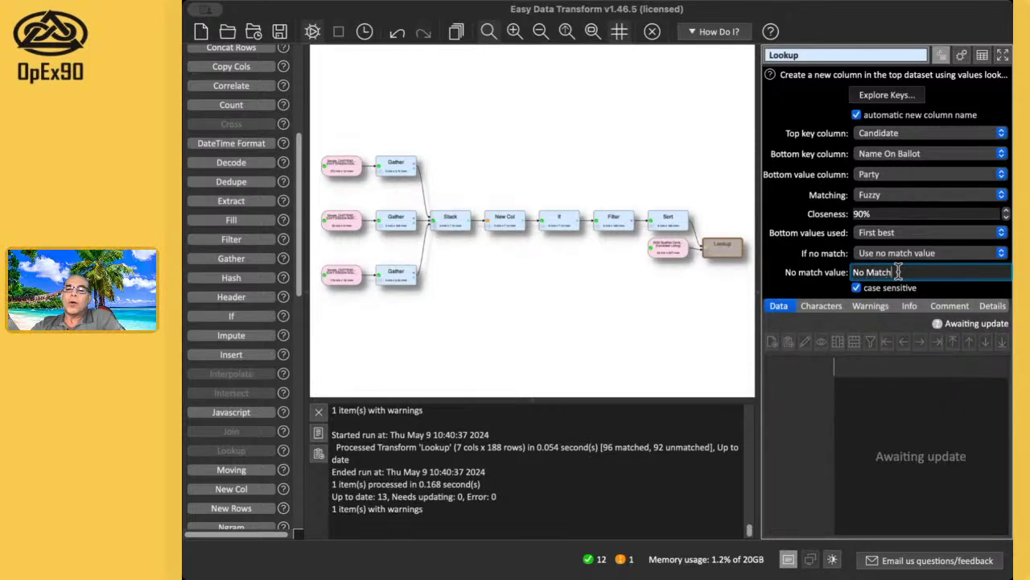
{"action": "key", "text": "Return"}
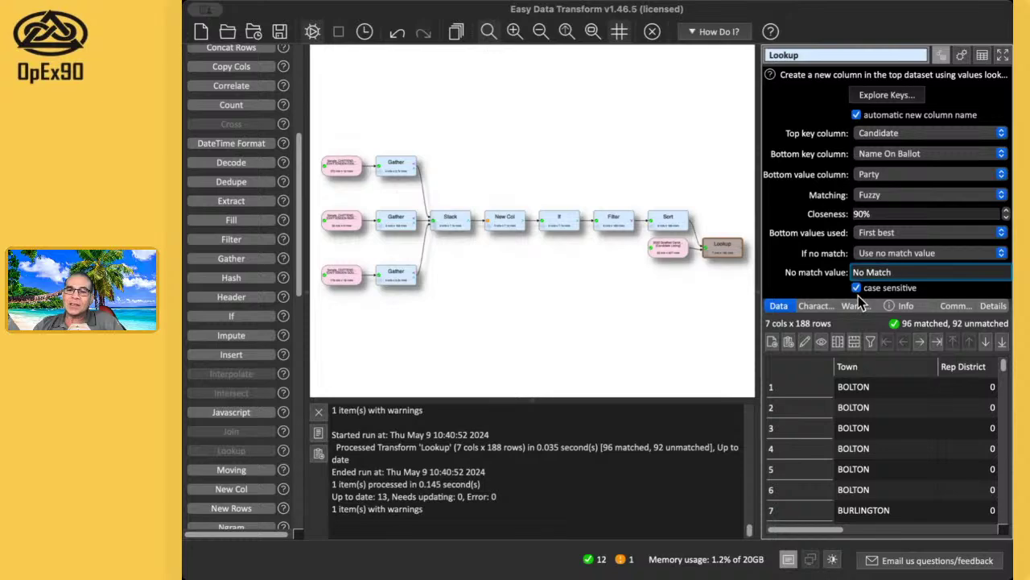
{"action": "left_click", "coordinate": [857, 289]}
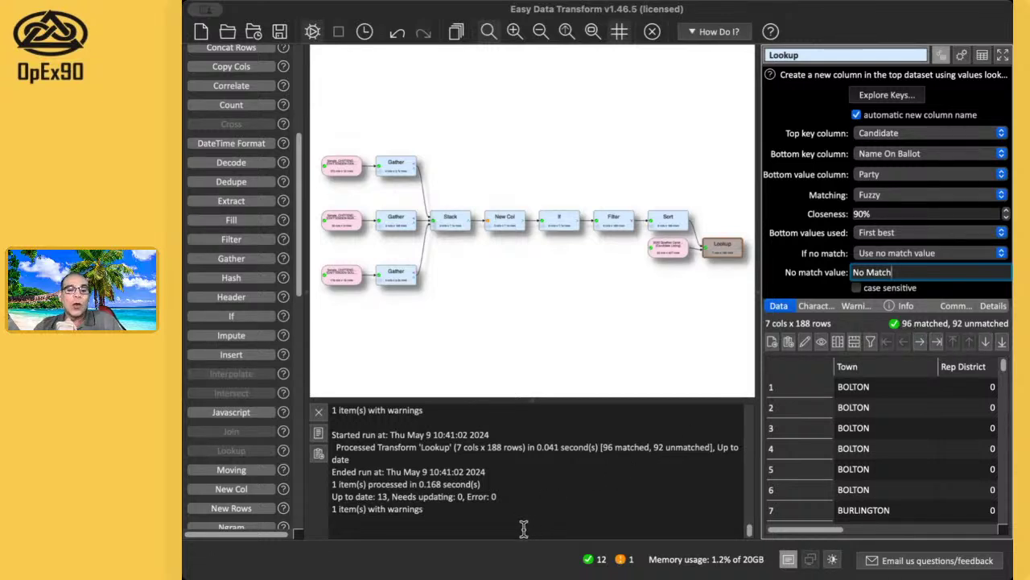
Step: Review the latest run log and examine the Lookup output in the enlarged view
{"action": "left_click_drag", "start_coordinate": [523, 525], "coordinate": [332, 407]}
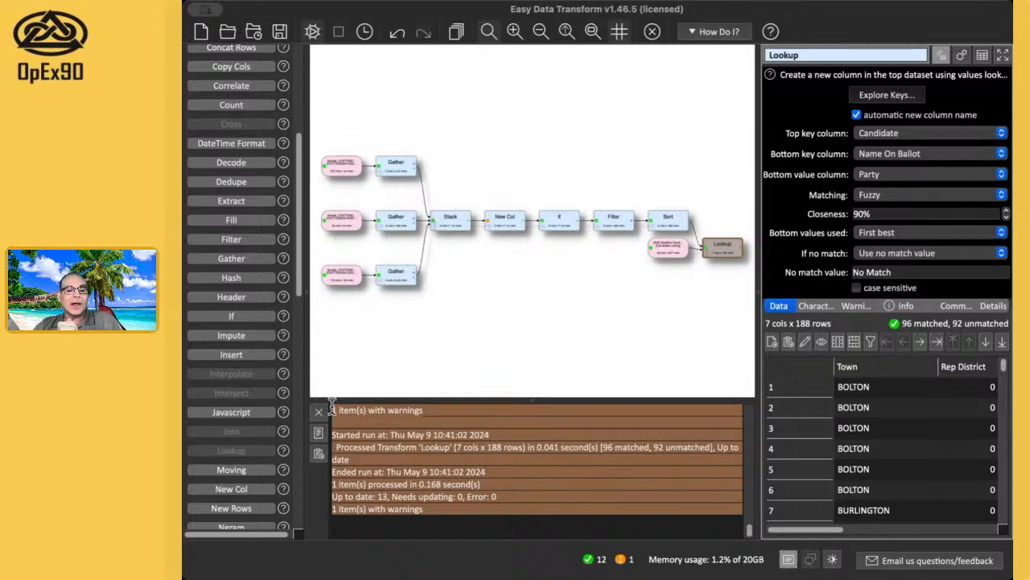
{"action": "left_click", "coordinate": [404, 442]}
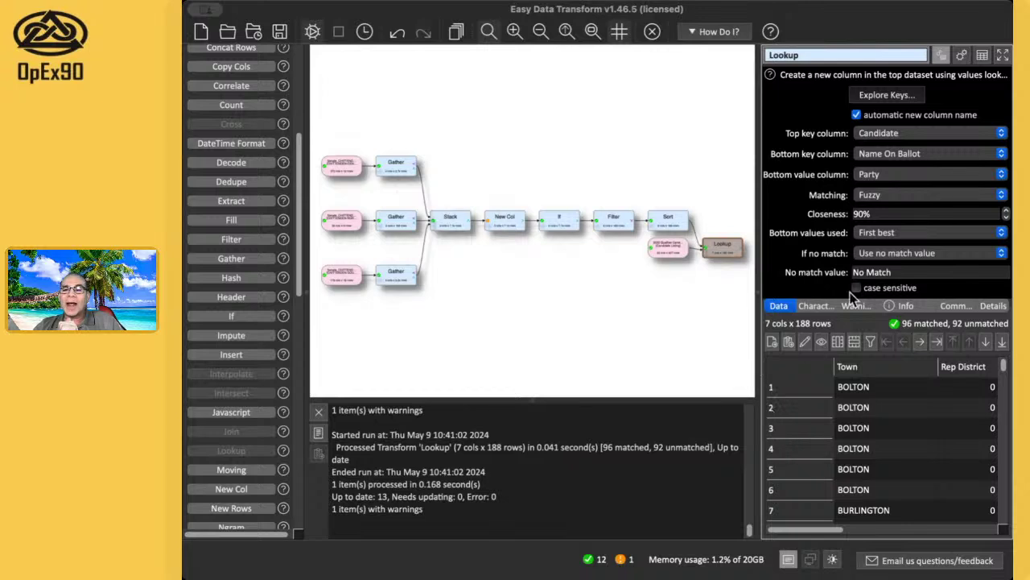
{"action": "left_click", "coordinate": [1003, 54]}
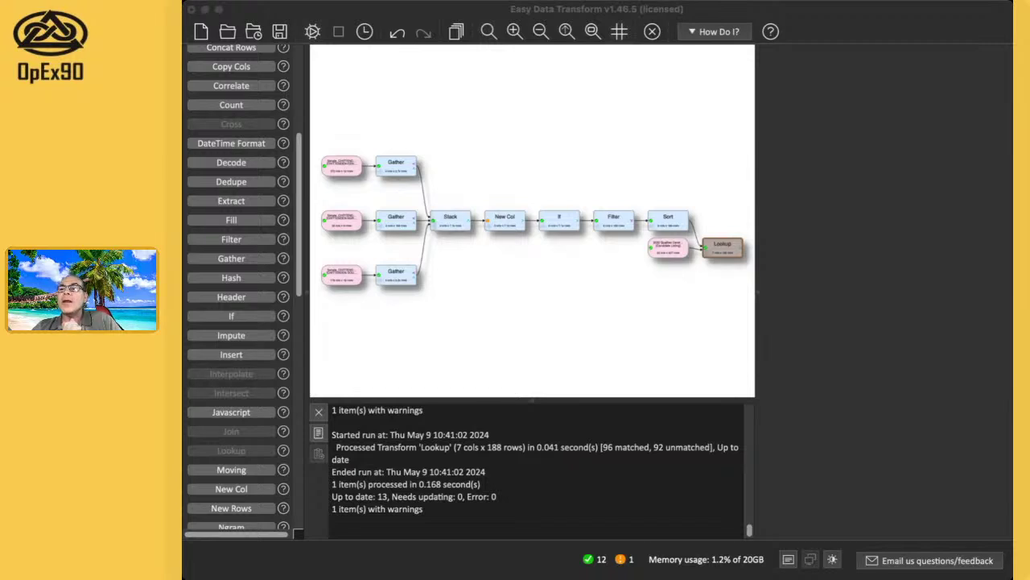
{"action": "left_click", "coordinate": [998, 66]}
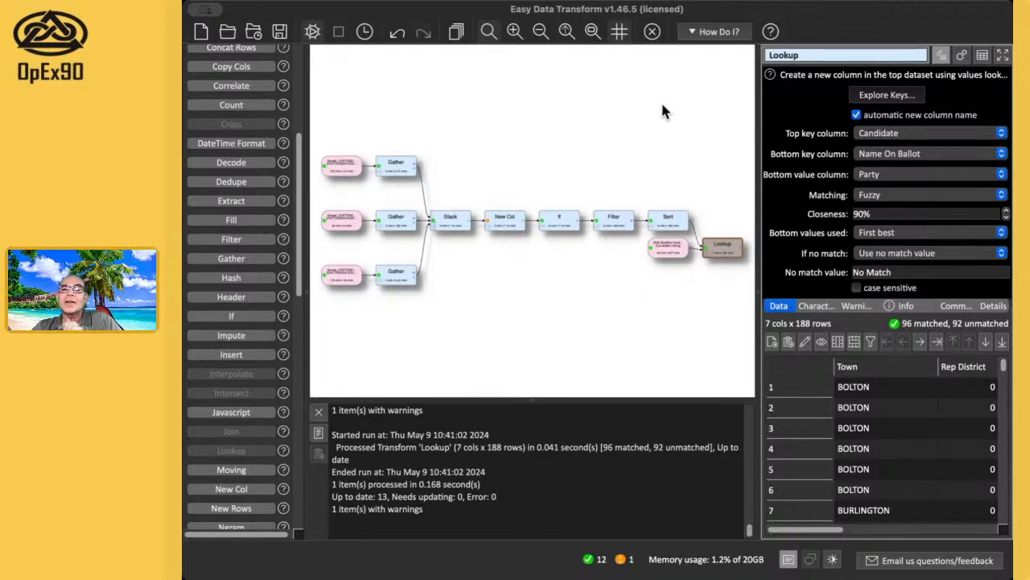
Step: Check the name and Party columns of the candidate listing input and set it to ignore empty columns
{"action": "left_click", "coordinate": [667, 257]}
{"action": "scroll", "coordinate": [916, 427], "scroll_direction": "right", "scroll_amount": 10}
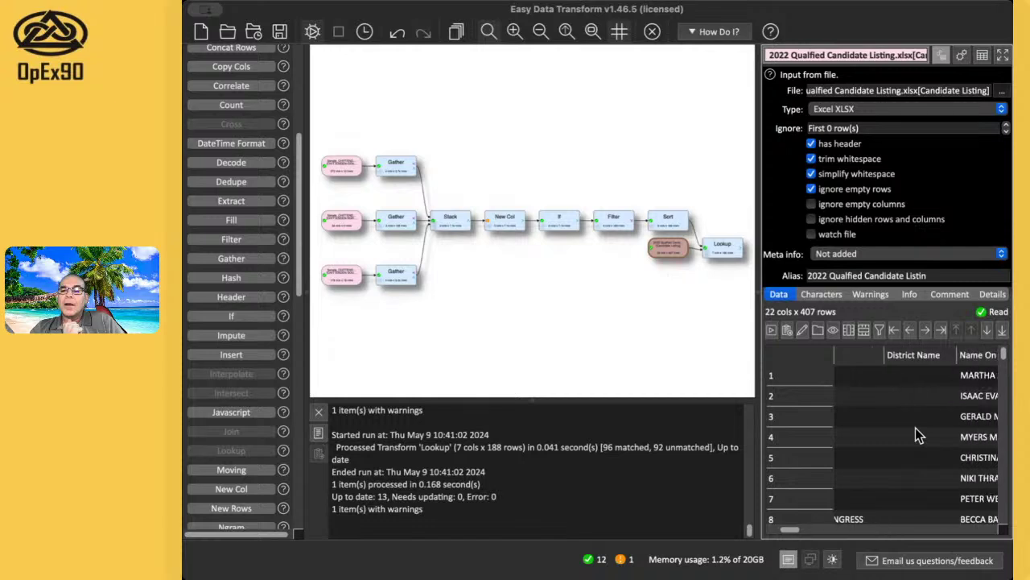
{"action": "scroll", "coordinate": [915, 428], "scroll_direction": "right", "scroll_amount": 3}
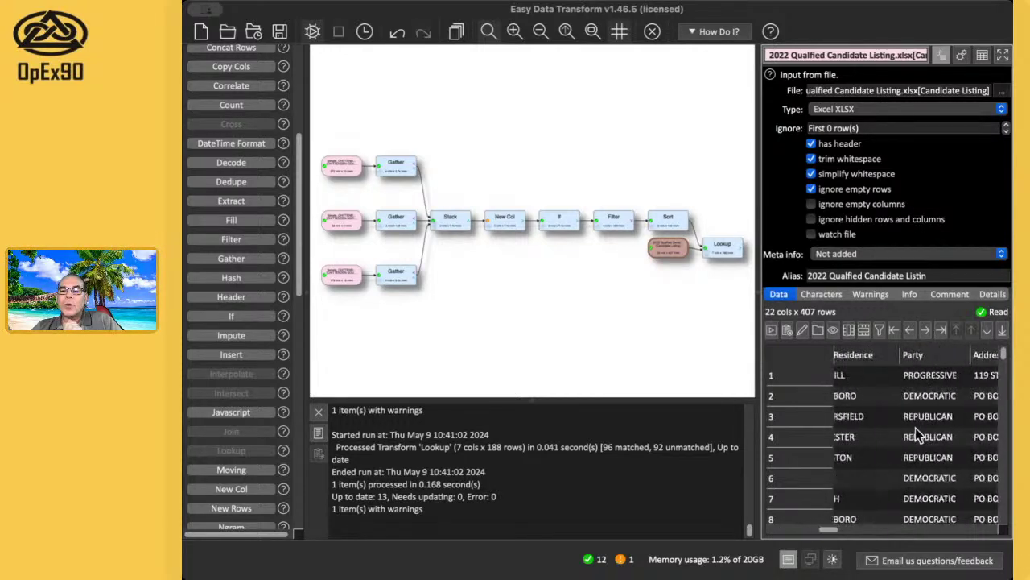
{"action": "scroll", "coordinate": [916, 428], "scroll_direction": "down", "scroll_amount": 1}
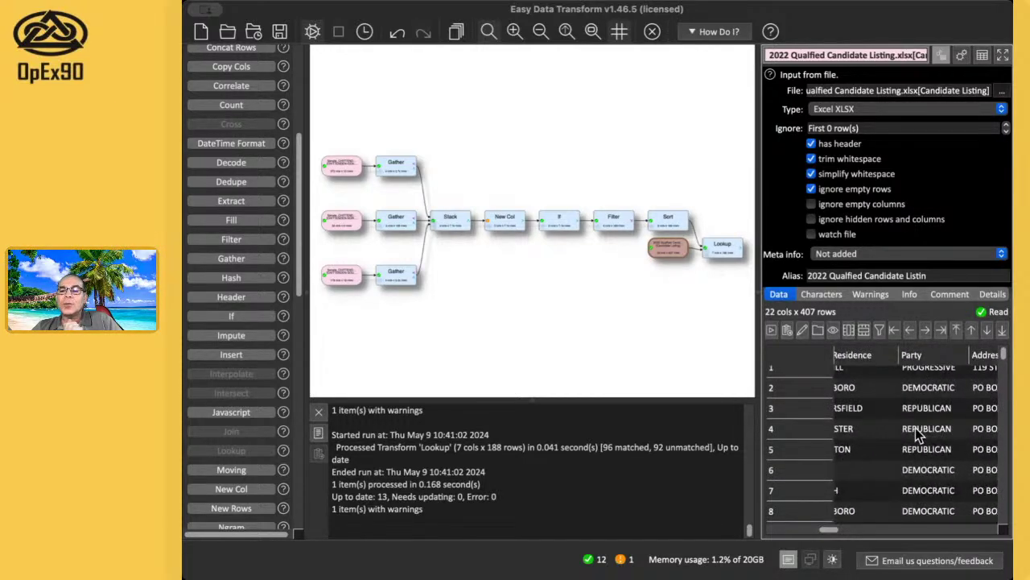
{"action": "scroll", "coordinate": [926, 431], "scroll_direction": "up", "scroll_amount": 1}
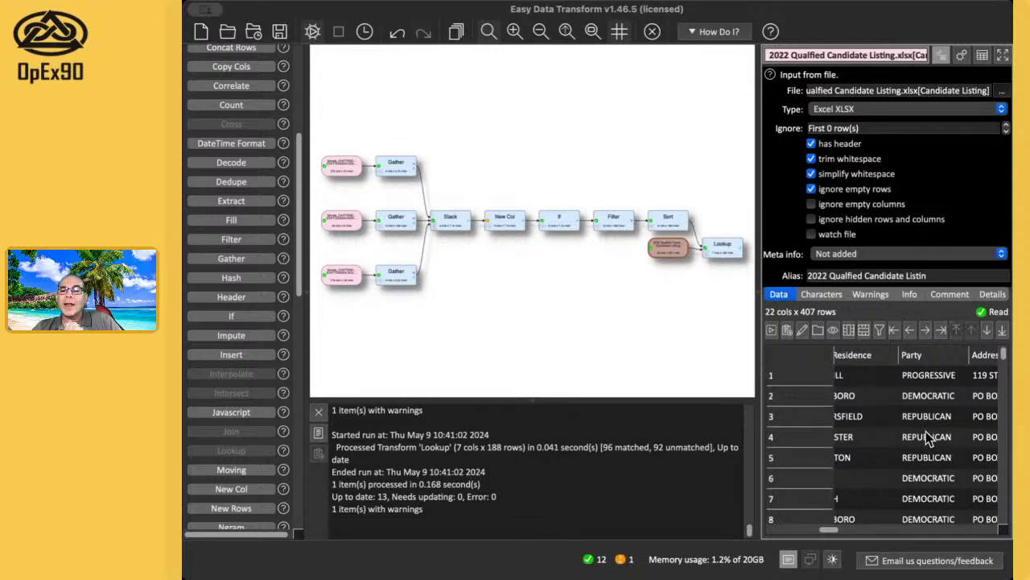
{"action": "scroll", "coordinate": [926, 430], "scroll_direction": "left", "scroll_amount": 5}
{"action": "scroll", "coordinate": [926, 435], "scroll_direction": "left", "scroll_amount": 4}
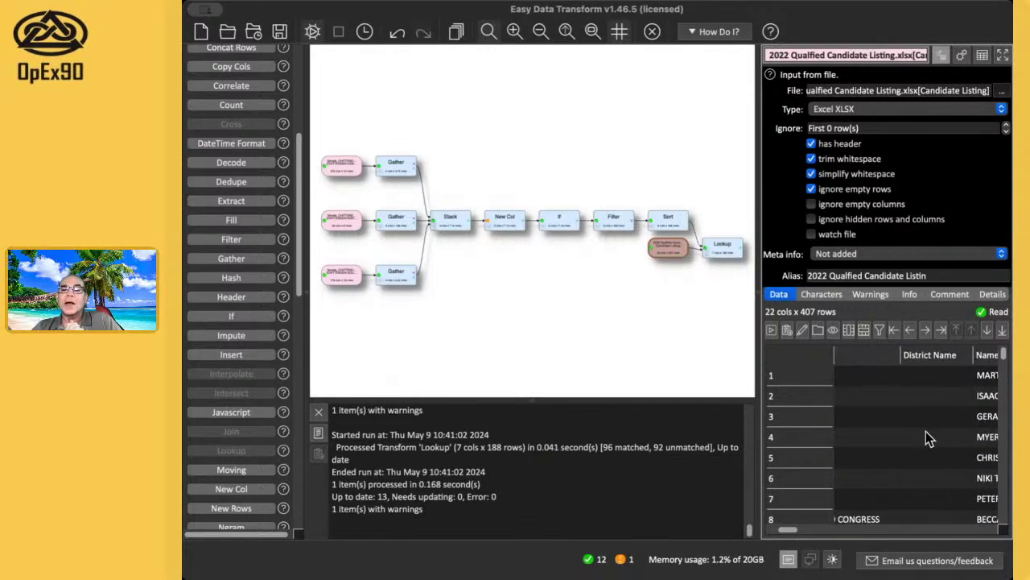
{"action": "left_click", "coordinate": [811, 205]}
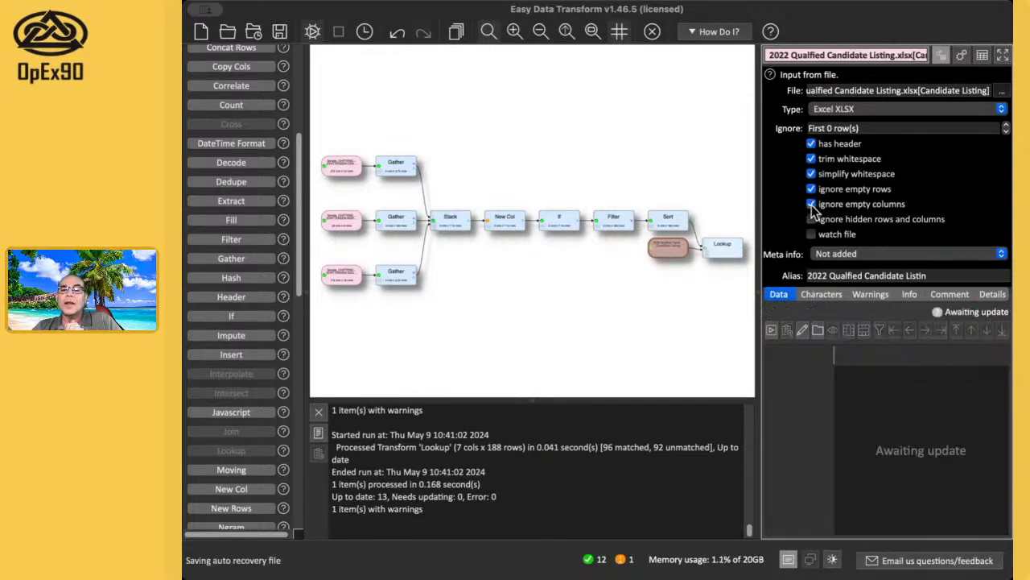
Step: Try Exact matching in the Lookup transform and inspect its enlarged output
{"action": "left_click", "coordinate": [723, 248]}
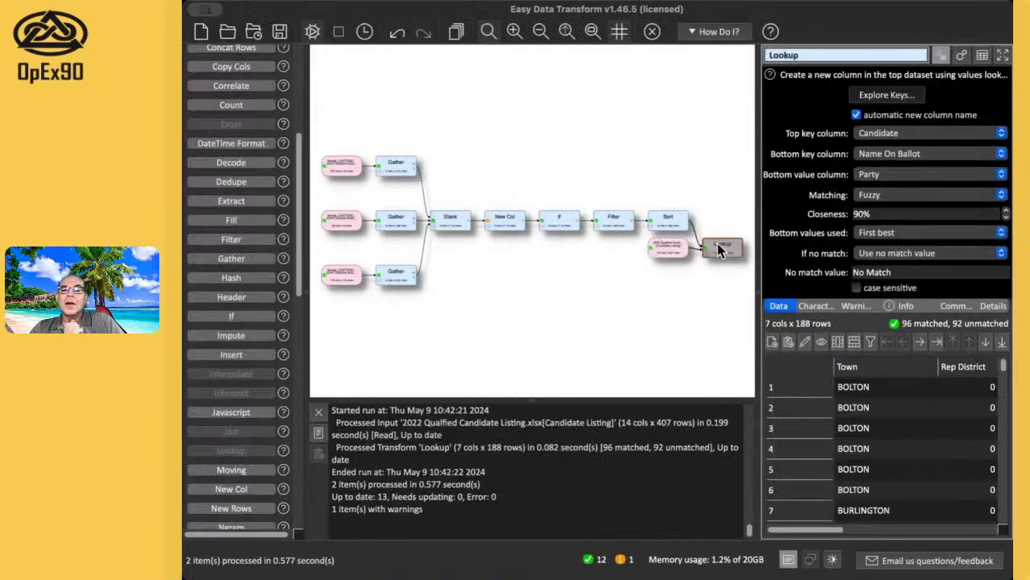
{"action": "left_click", "coordinate": [875, 195]}
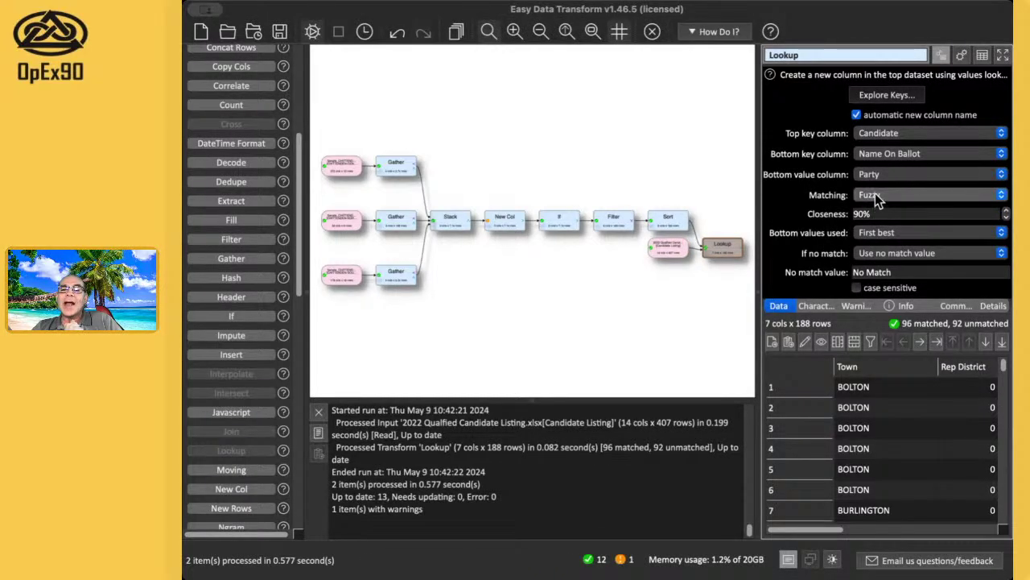
{"action": "left_click", "coordinate": [882, 177]}
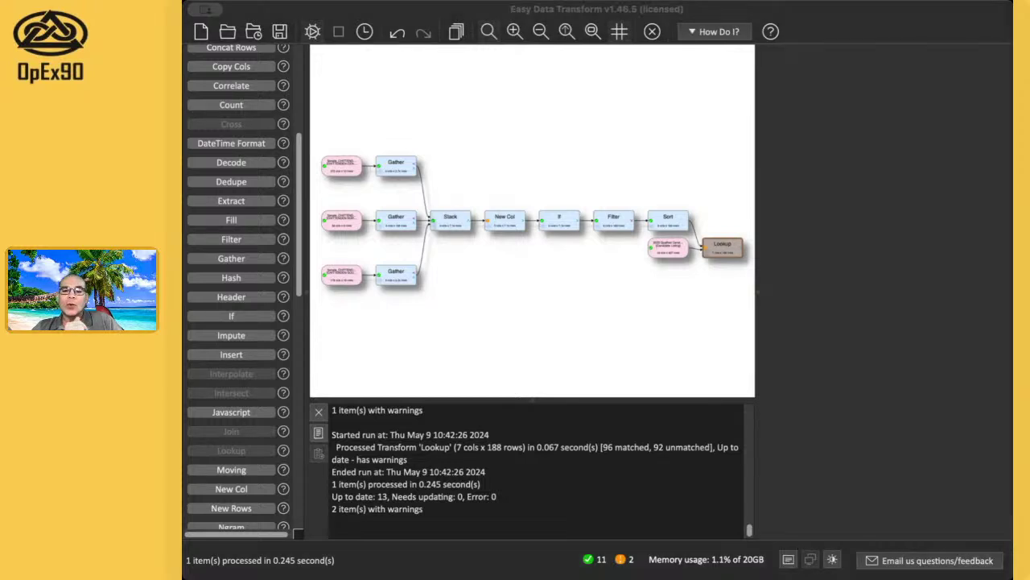
{"action": "left_click", "coordinate": [1003, 55]}
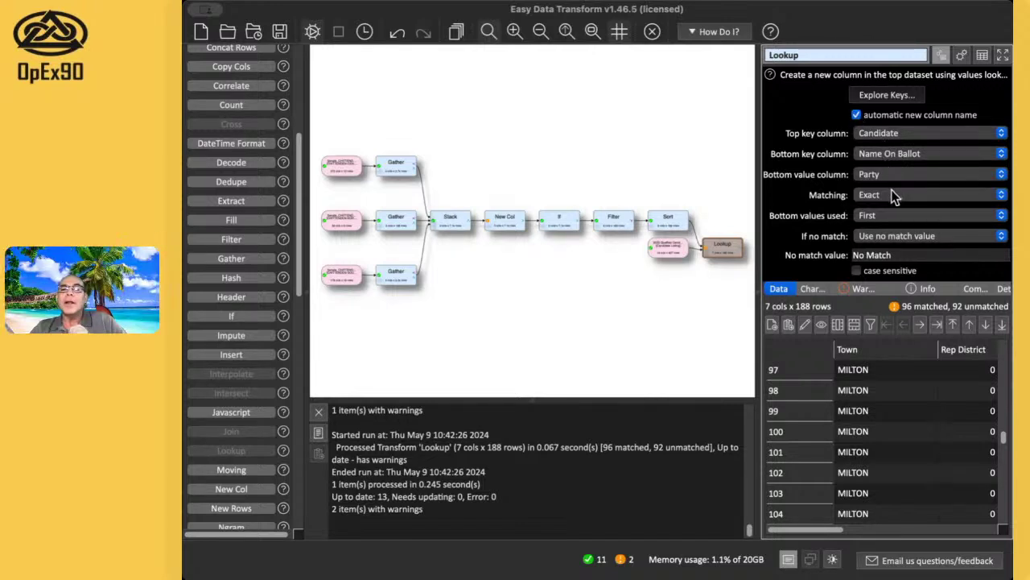
Step: Set the Lookup's matching to Fuzzy with 70% closeness and inspect the enlarged output
{"action": "left_click", "coordinate": [932, 219]}
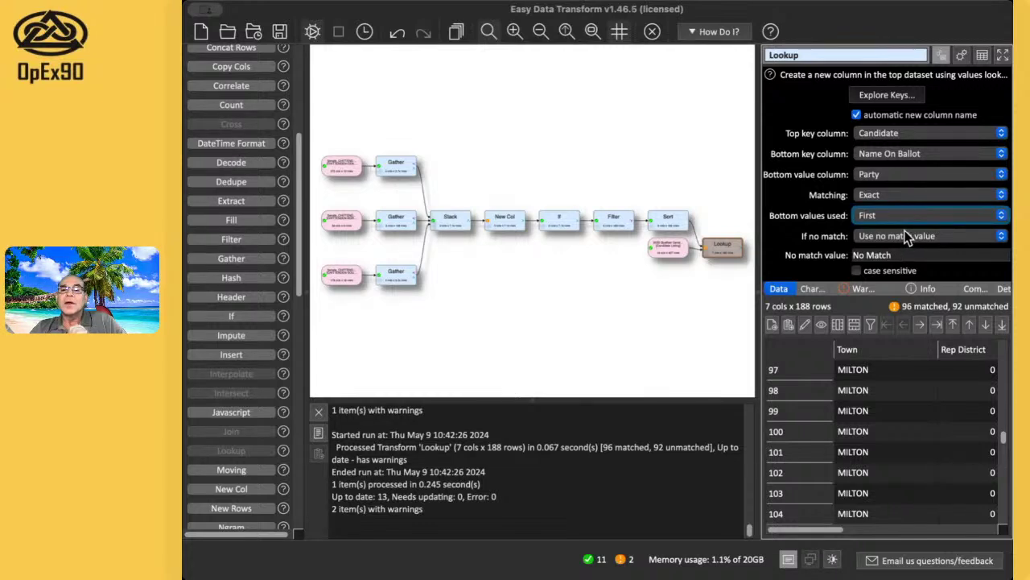
{"action": "left_click", "coordinate": [879, 191]}
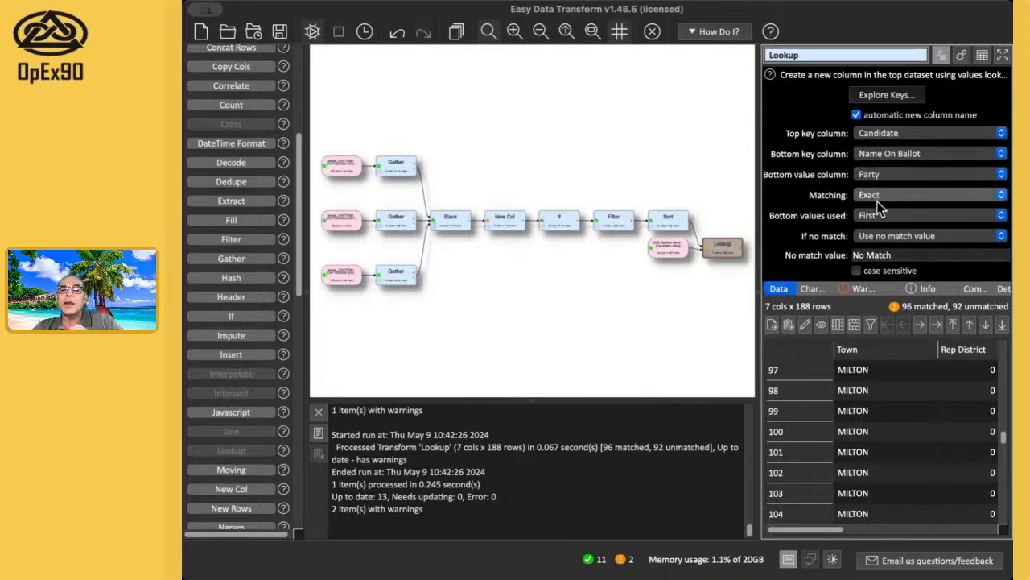
{"action": "left_click", "coordinate": [882, 211]}
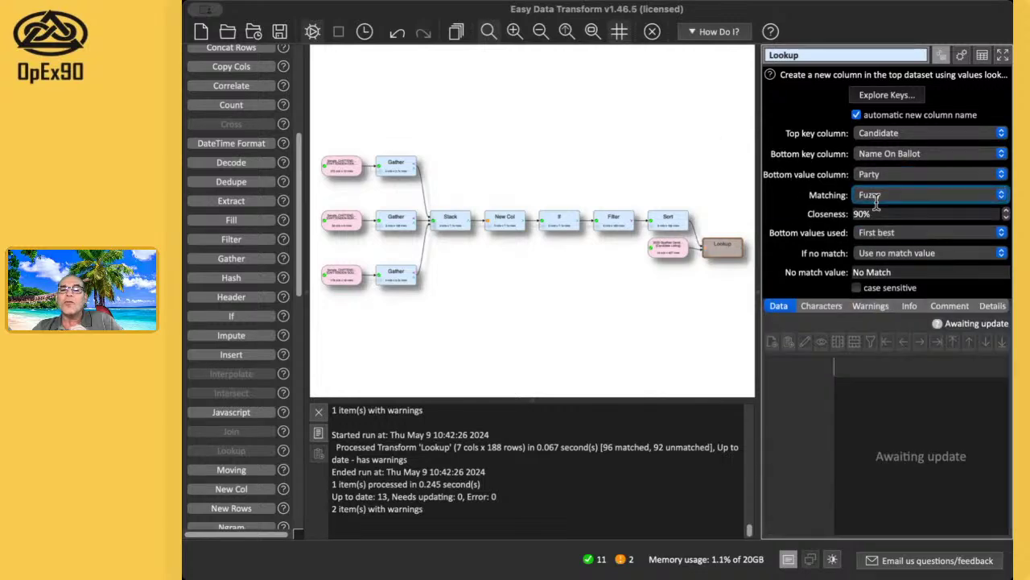
{"action": "left_click", "coordinate": [1007, 218]}
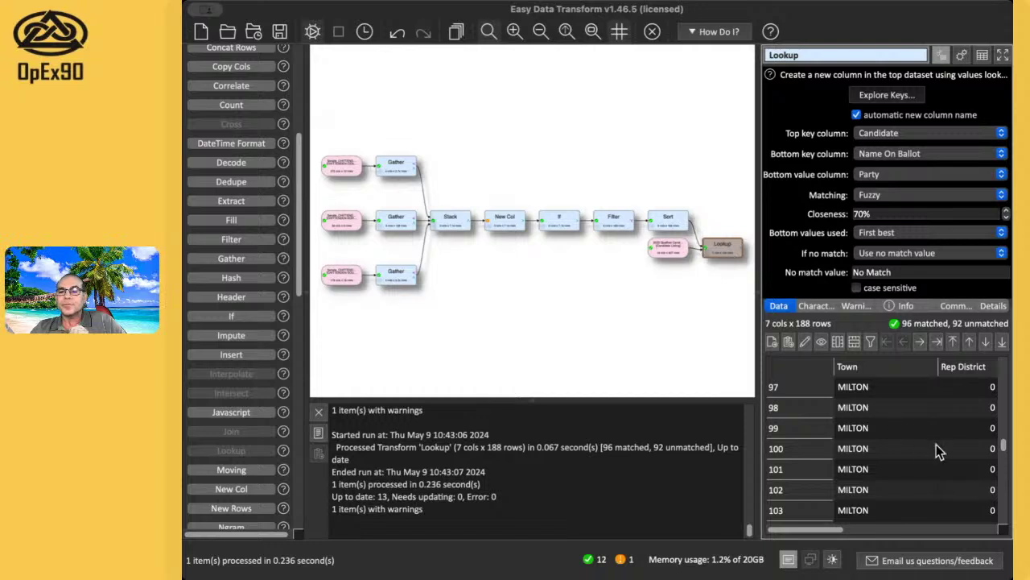
{"action": "left_click", "coordinate": [1004, 54]}
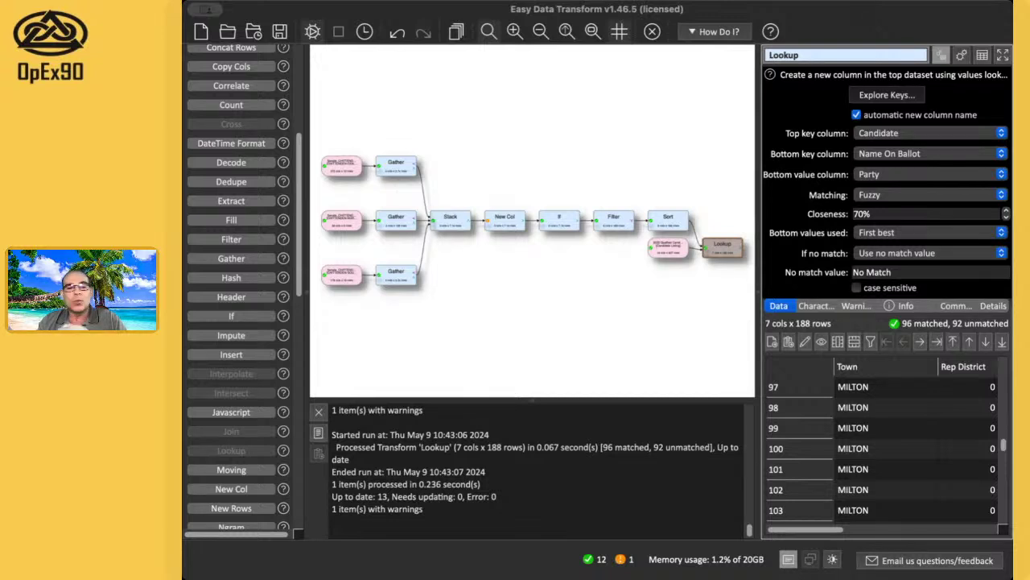
Step: Look through the available transforms down to the Output section
{"action": "scroll", "coordinate": [250, 373], "scroll_direction": "down", "scroll_amount": 5}
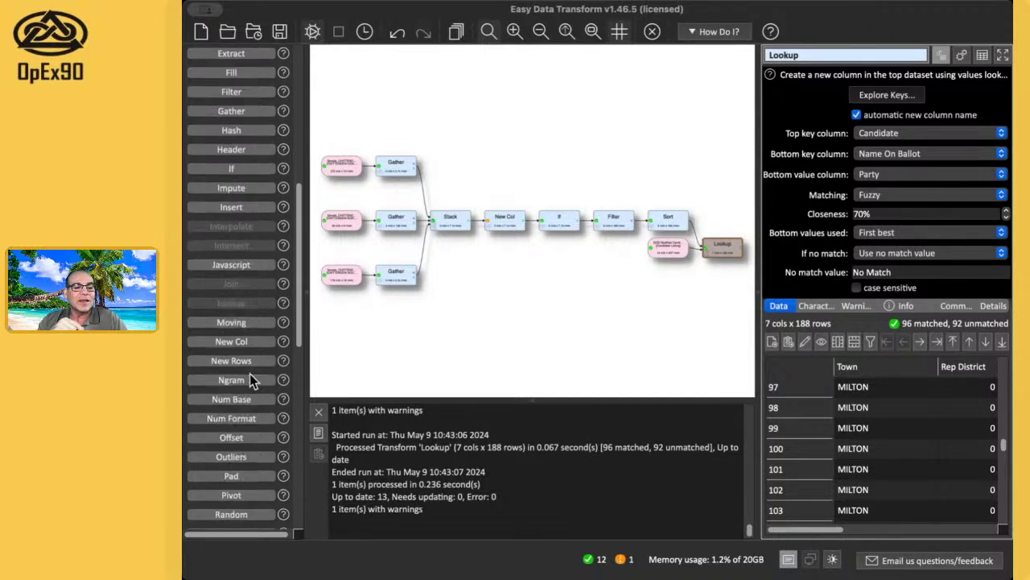
{"action": "scroll", "coordinate": [249, 374], "scroll_direction": "down", "scroll_amount": 6}
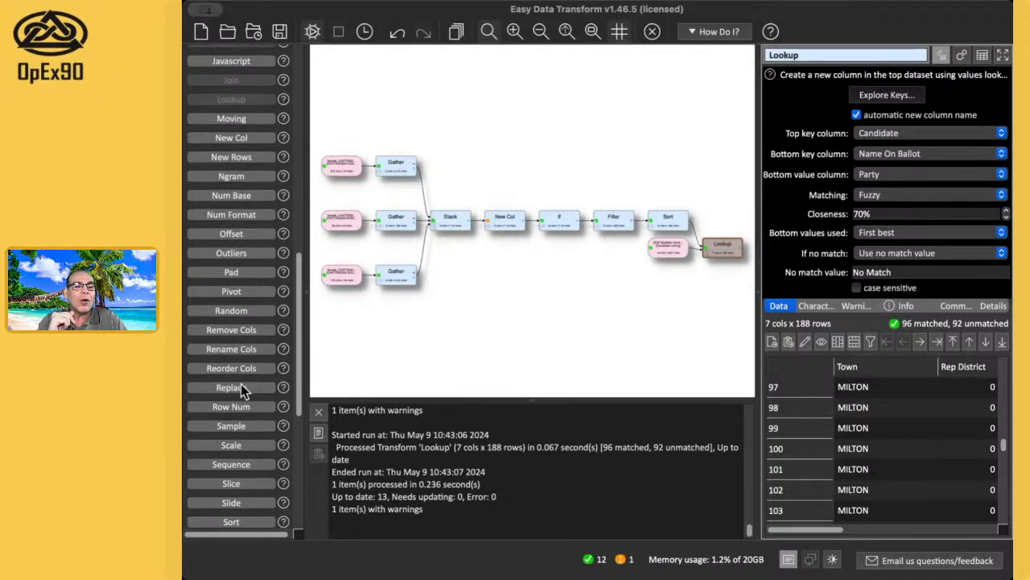
{"action": "scroll", "coordinate": [240, 384], "scroll_direction": "down", "scroll_amount": 8}
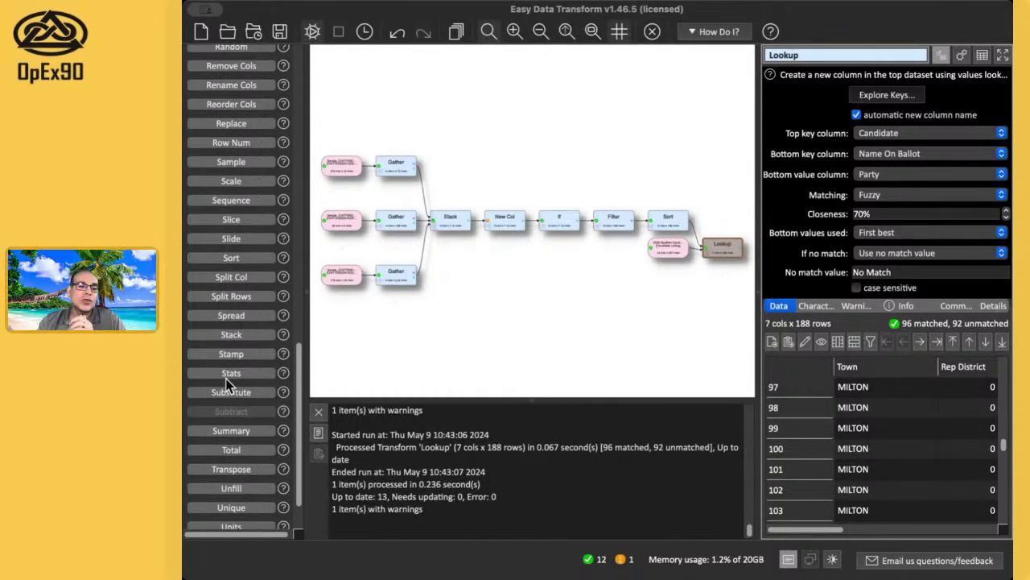
{"action": "scroll", "coordinate": [229, 384], "scroll_direction": "down", "scroll_amount": 2}
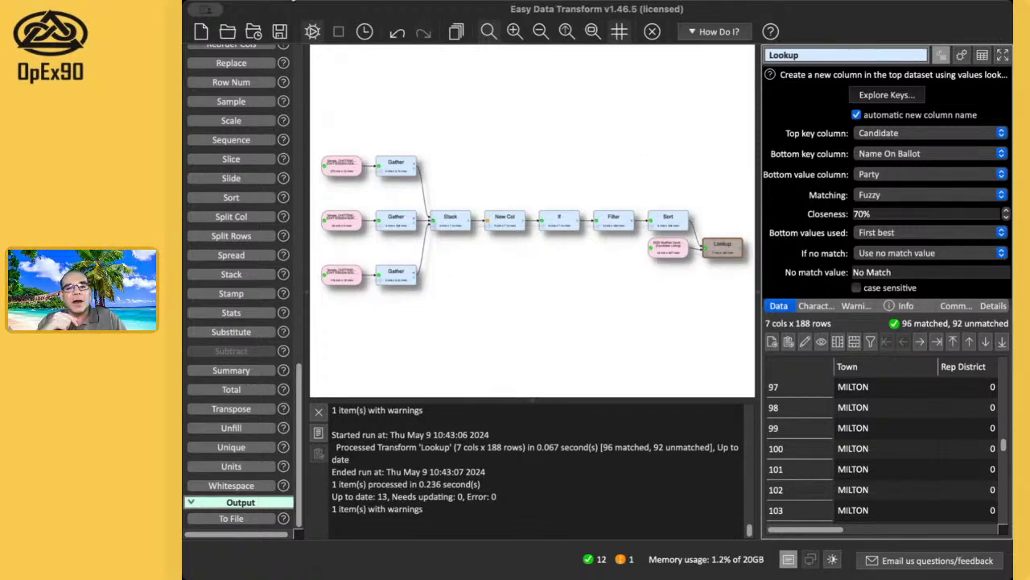
{"action": "left_click", "coordinate": [290, 3]}
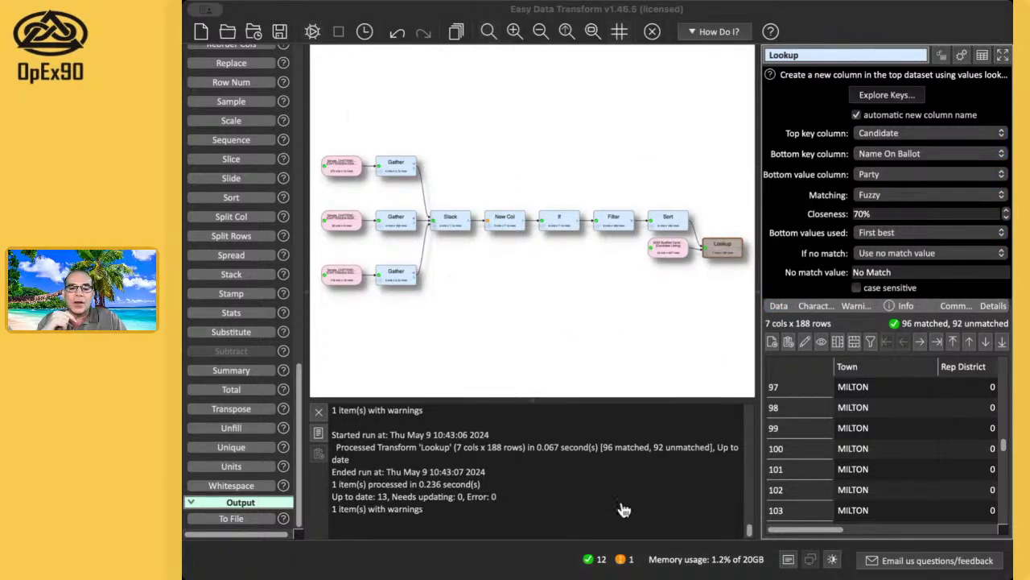